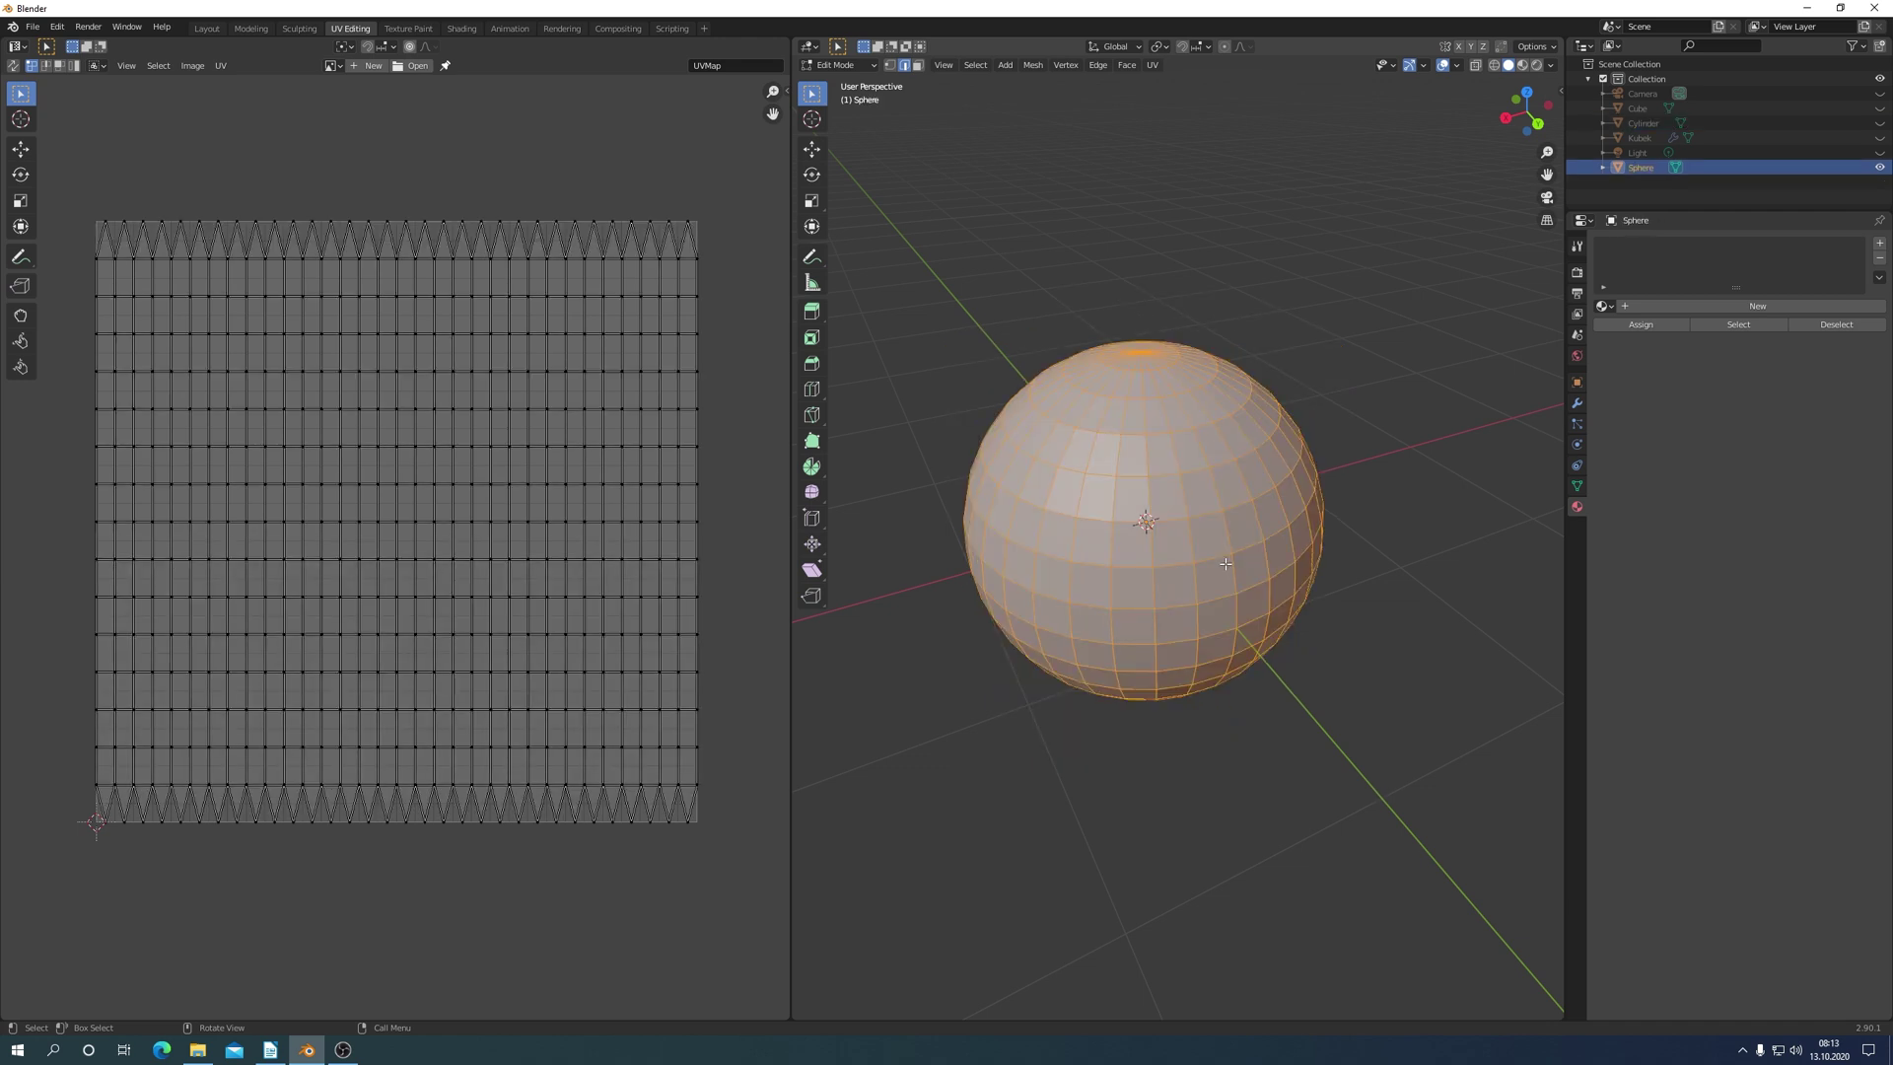
Select the edge loop around the mug's rim.
left_click(1167, 458, "alt")
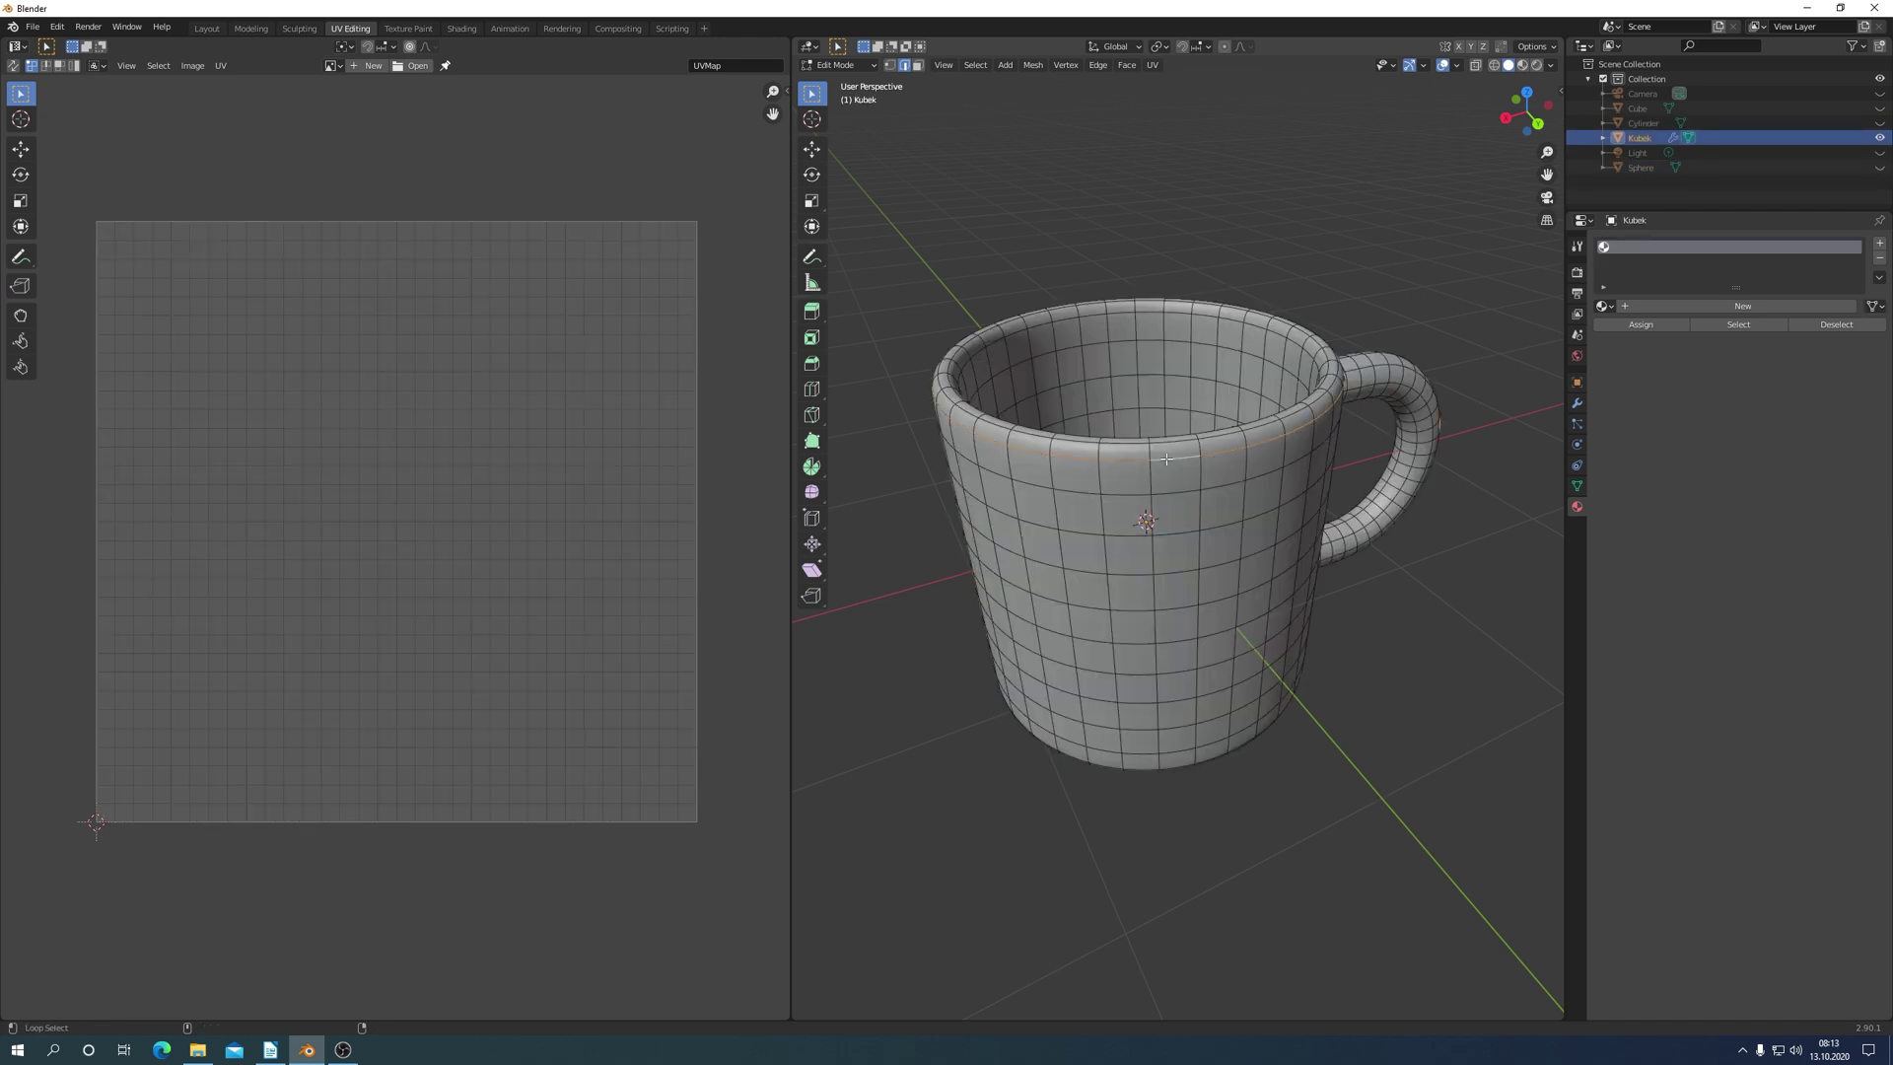
Mark the rim, inner floor and base edge loops as seams.
left_click(1160, 314, "alt+shift")
middle_click_drag(1160, 314, 1163, 397)
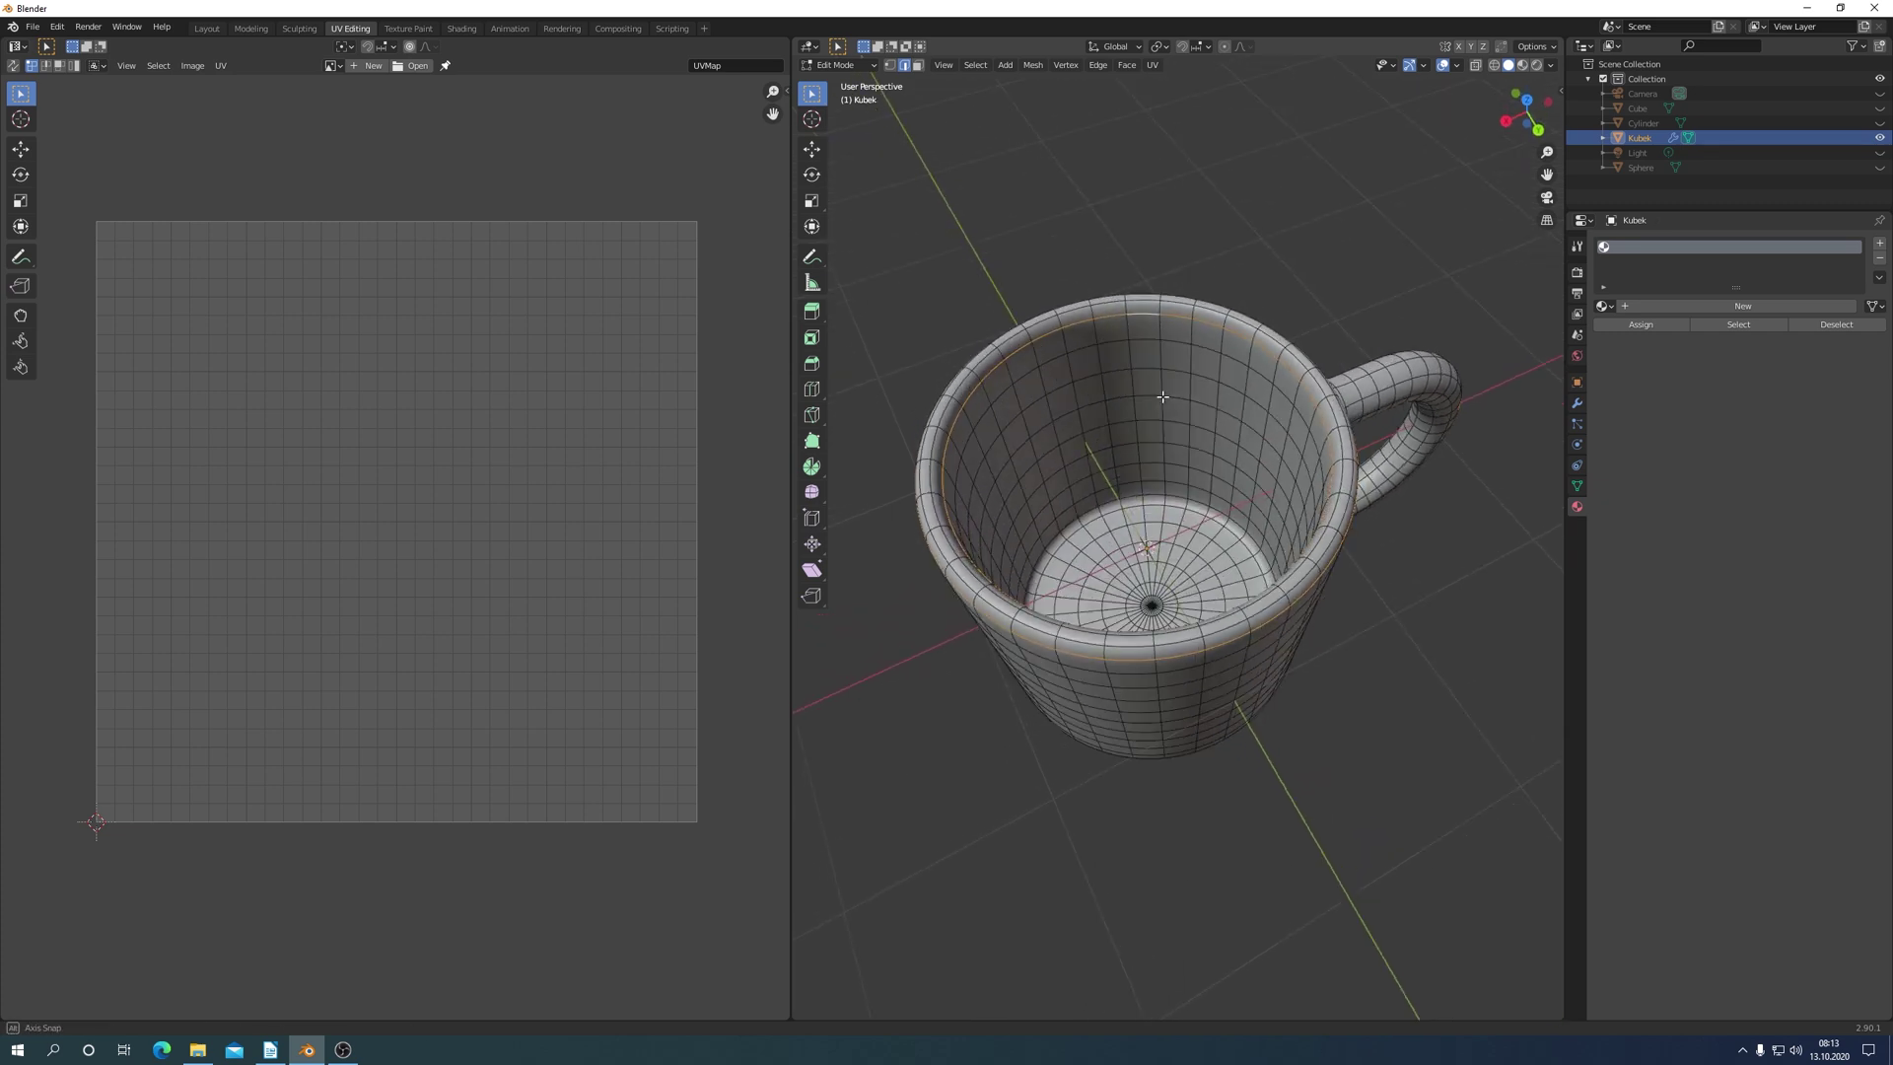
left_click(1135, 497, "alt+shift")
middle_click_drag(1241, 641, 1202, 476)
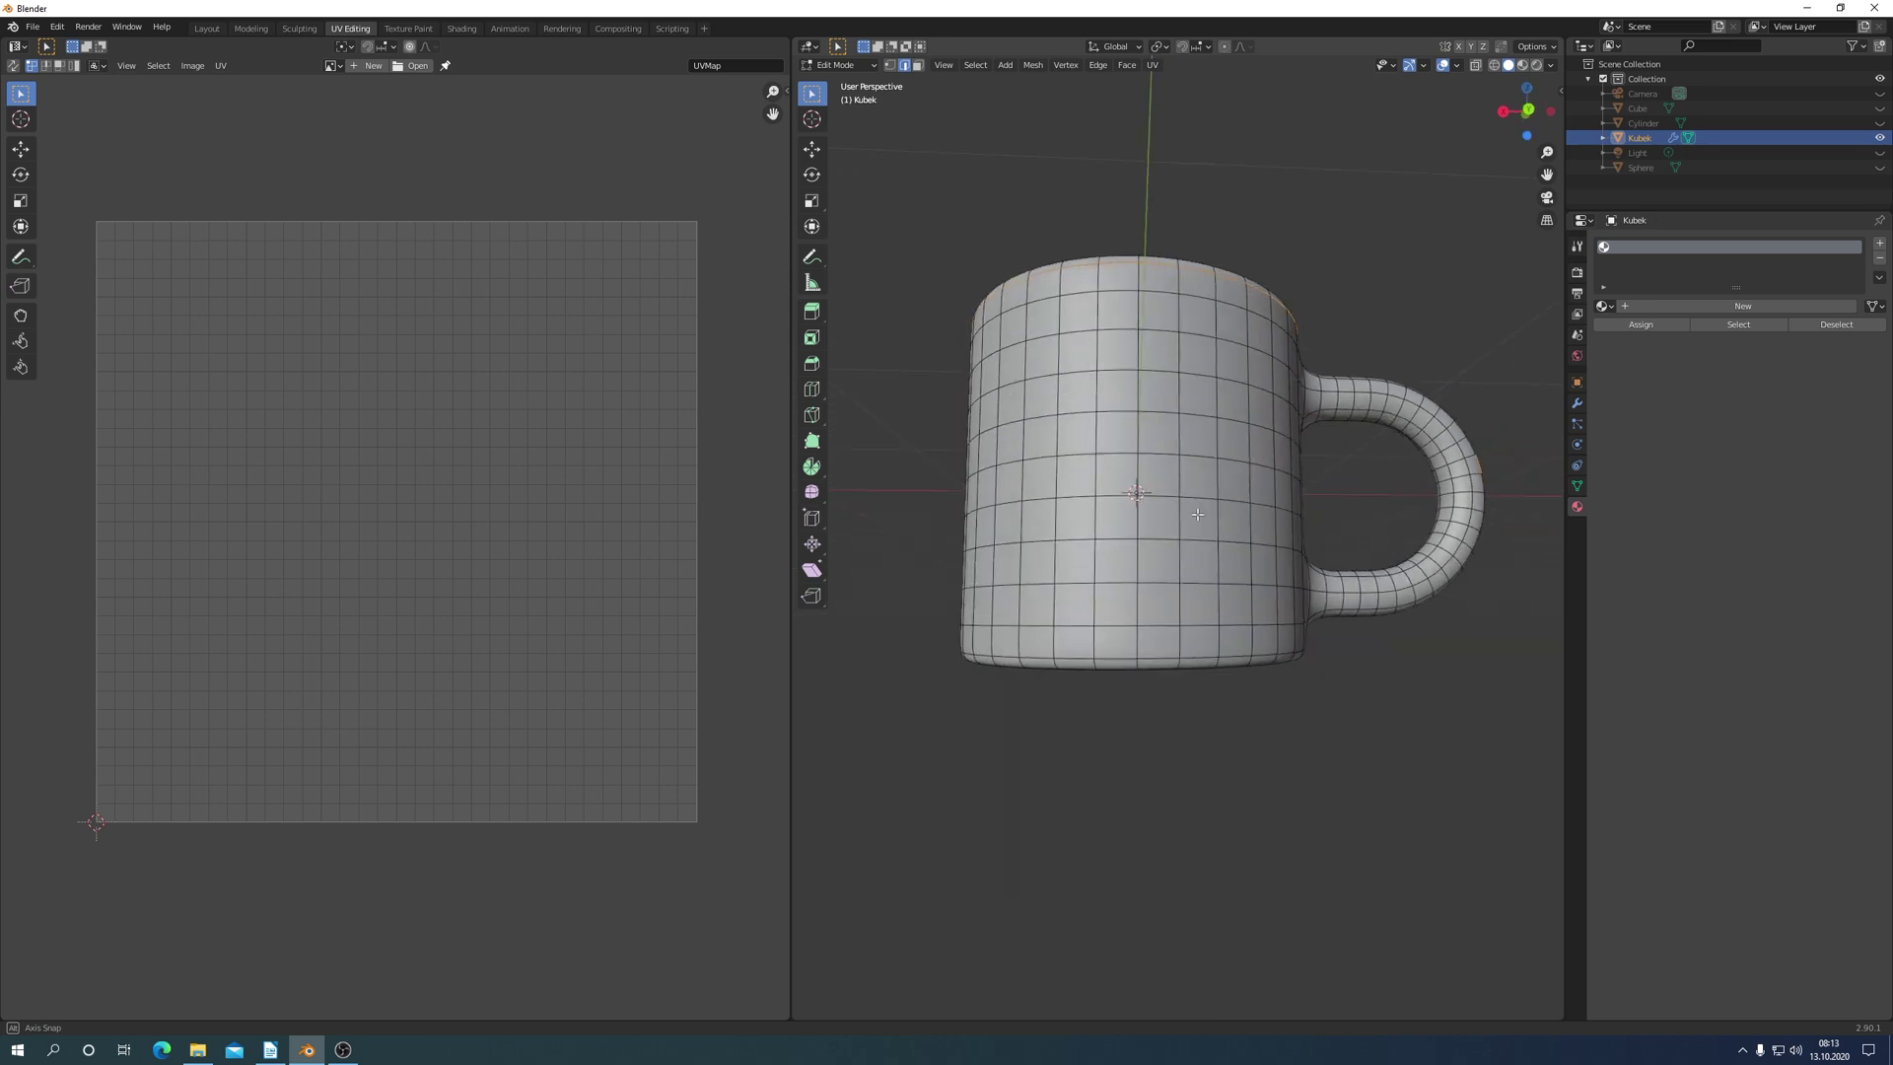
left_click(1190, 598, "alt+shift")
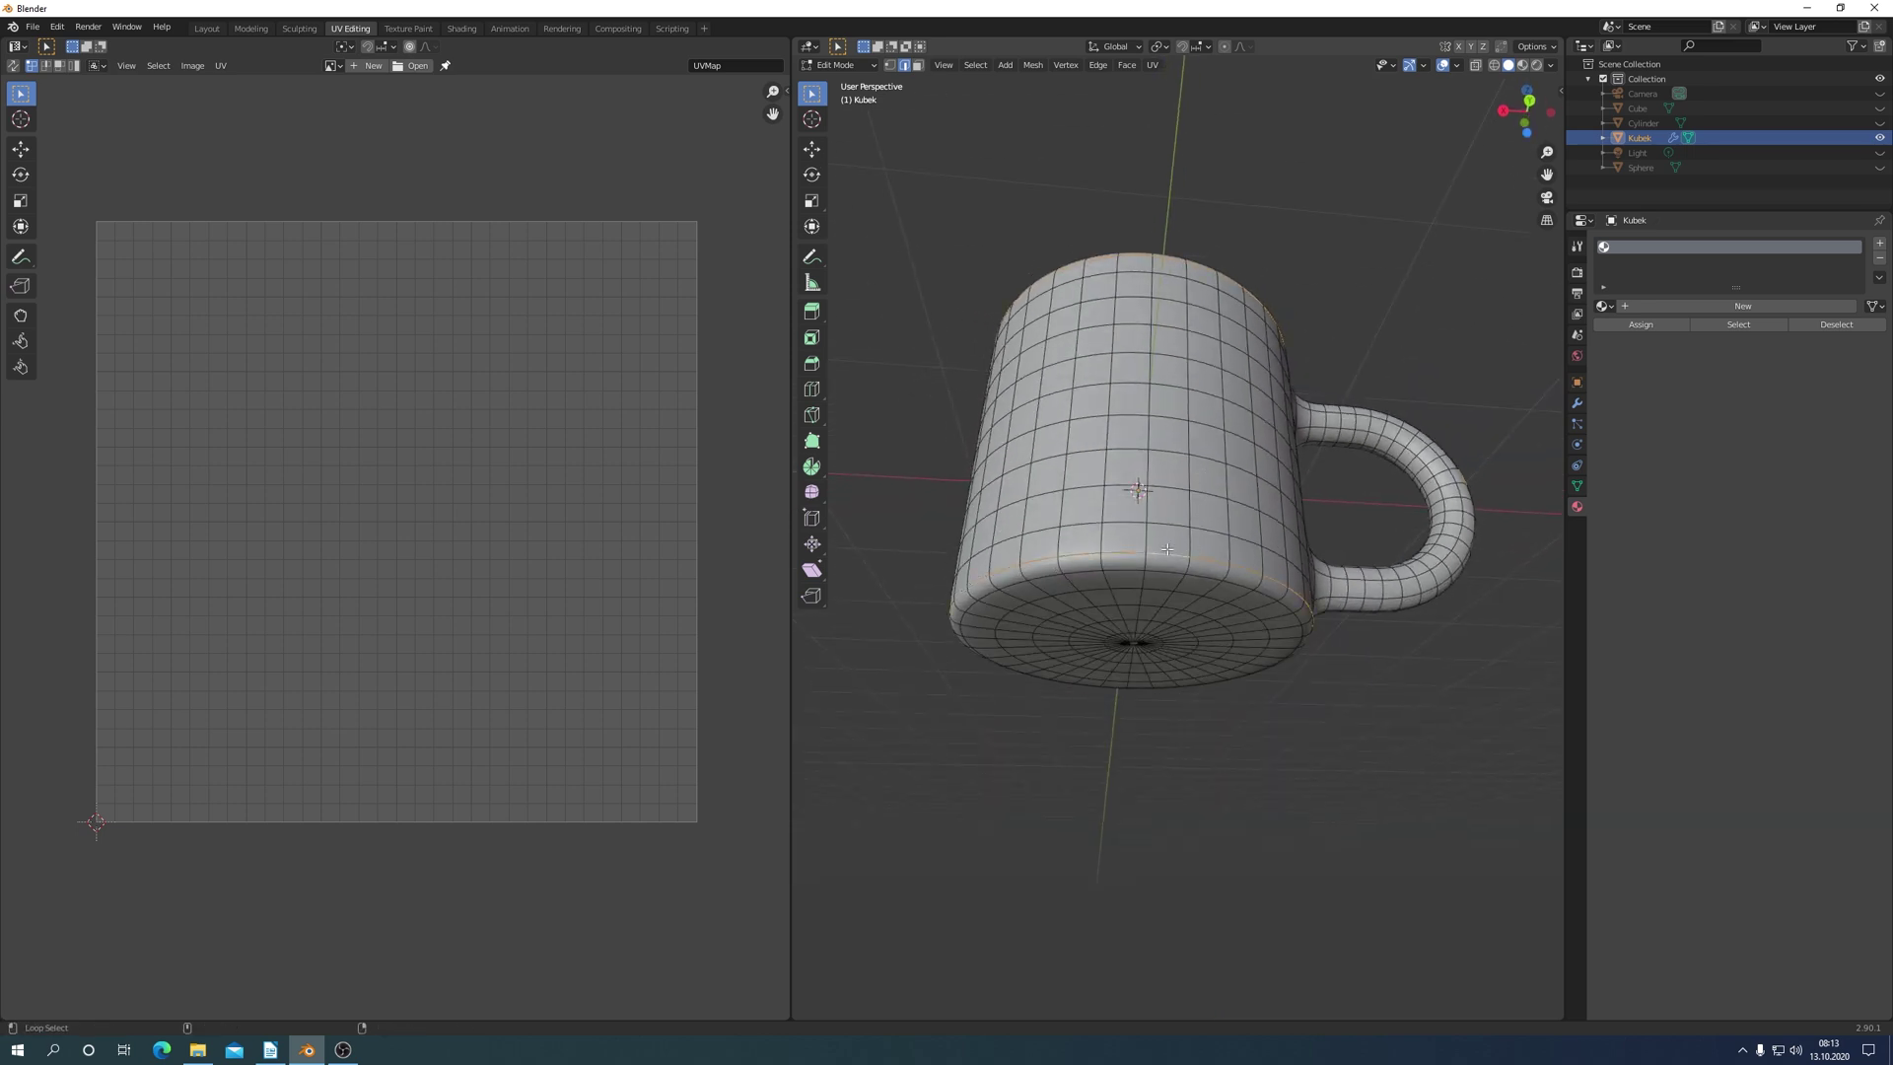
mouse_move(1190, 597)
middle_mouse_down()
mouse_move(1087, 726)
mouse_move(1122, 720)
middle_mouse_up()
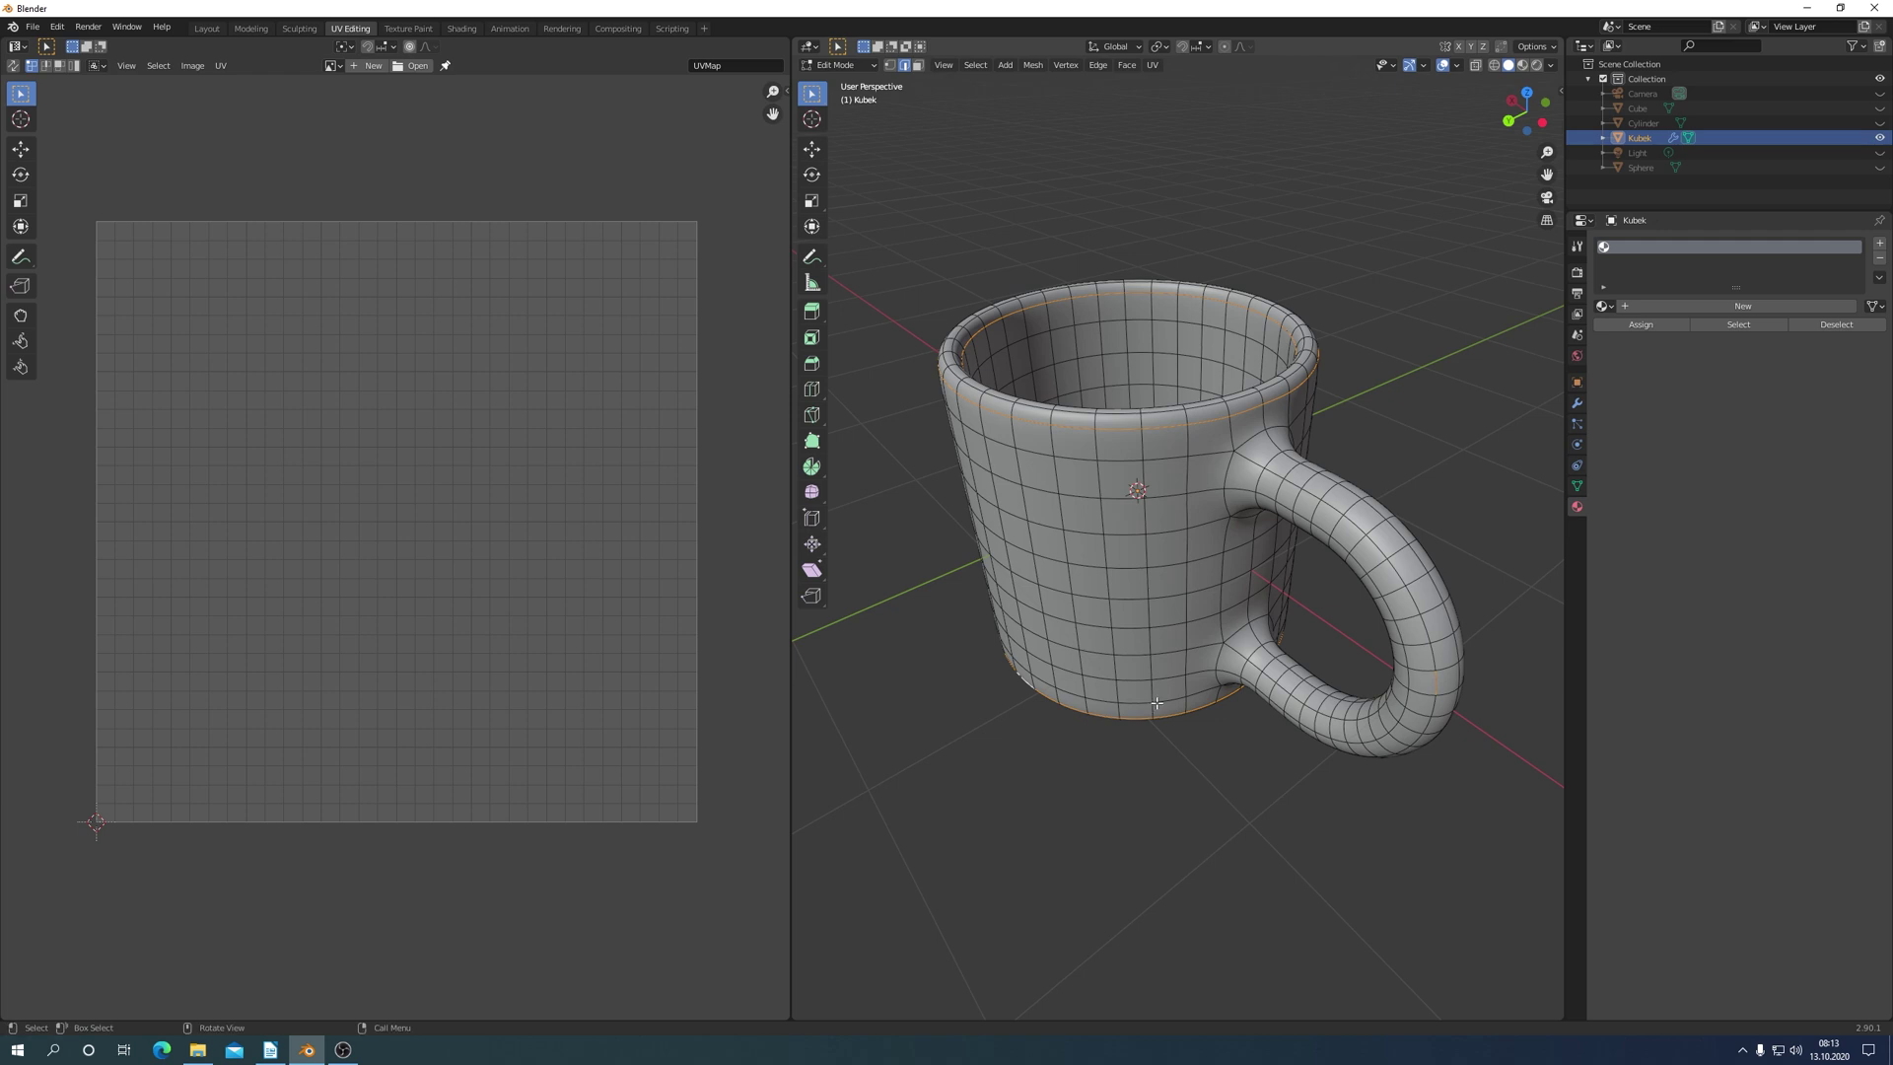
key("u")
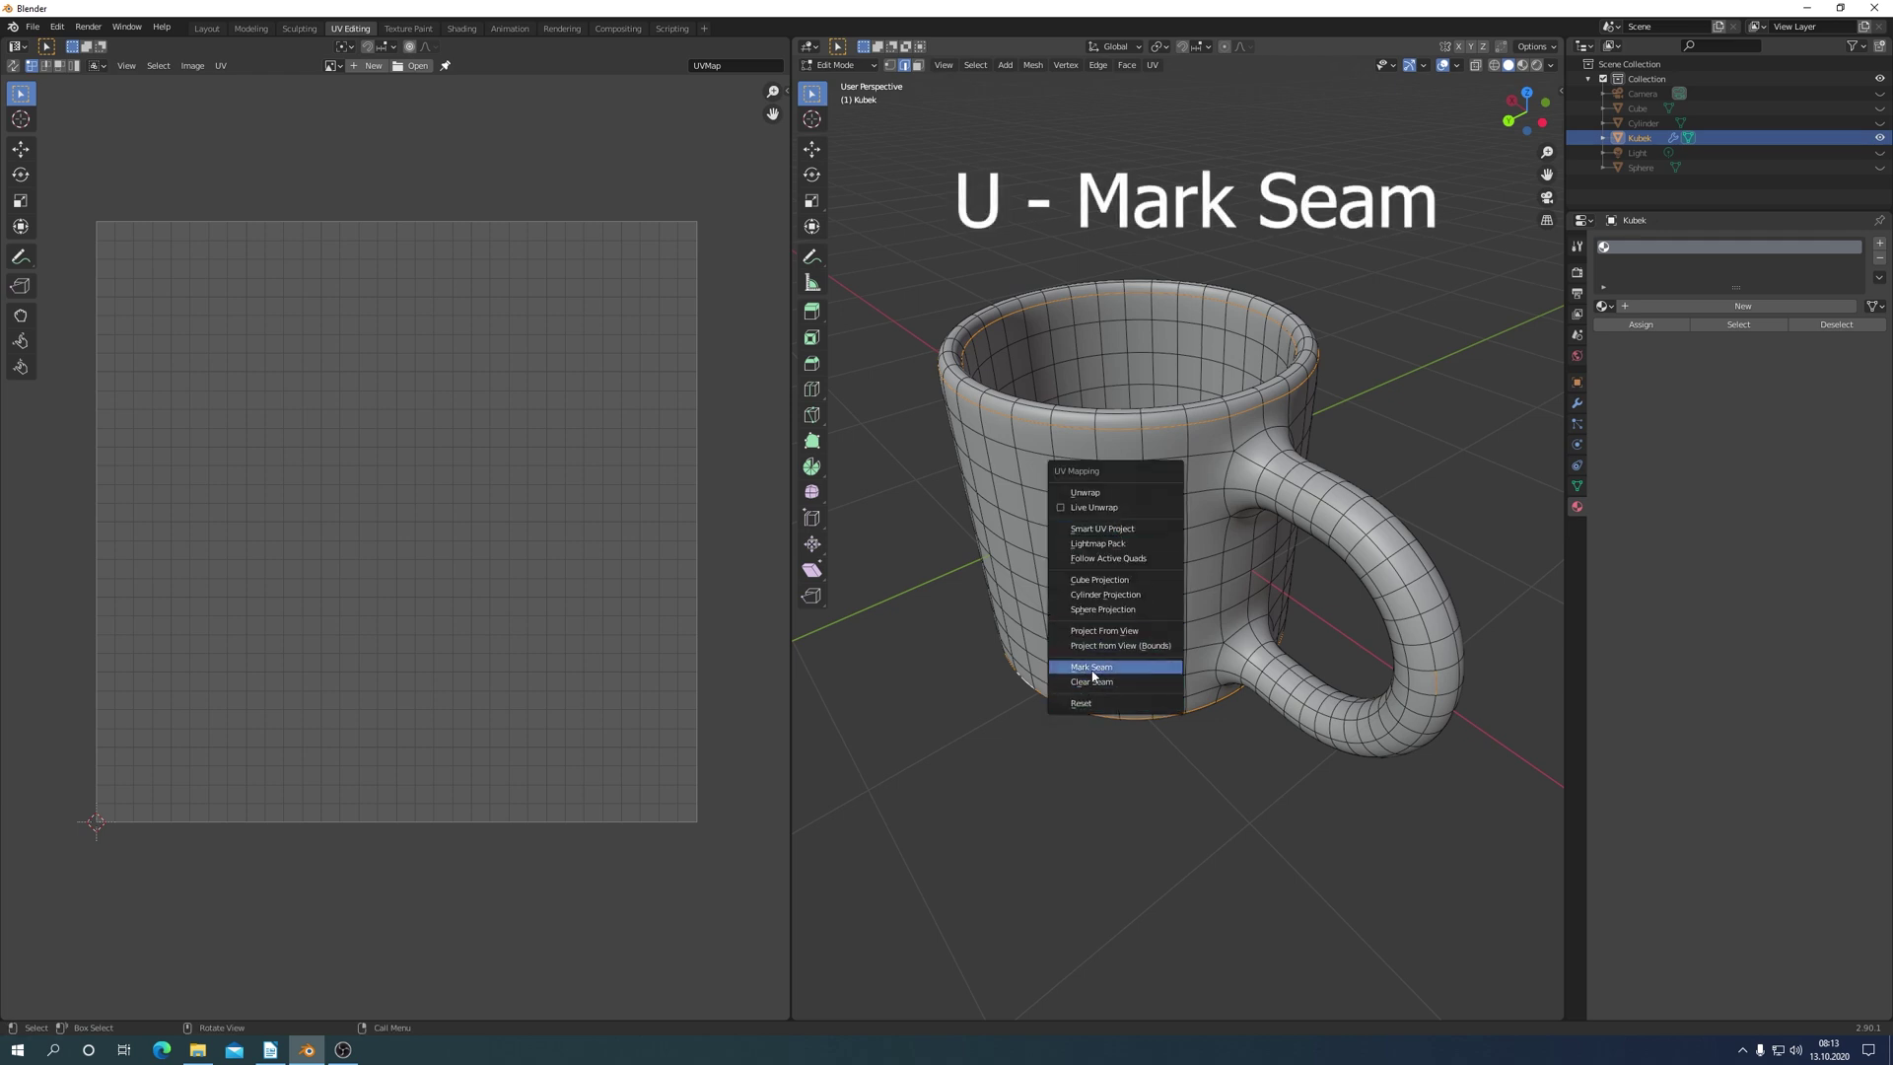
left_click(1091, 667)
Mark the upper and lower handle-joint edge loops as seams.
mouse_move(1096, 664)
middle_mouse_down()
mouse_move(1121, 540)
mouse_move(1151, 626)
middle_mouse_up()
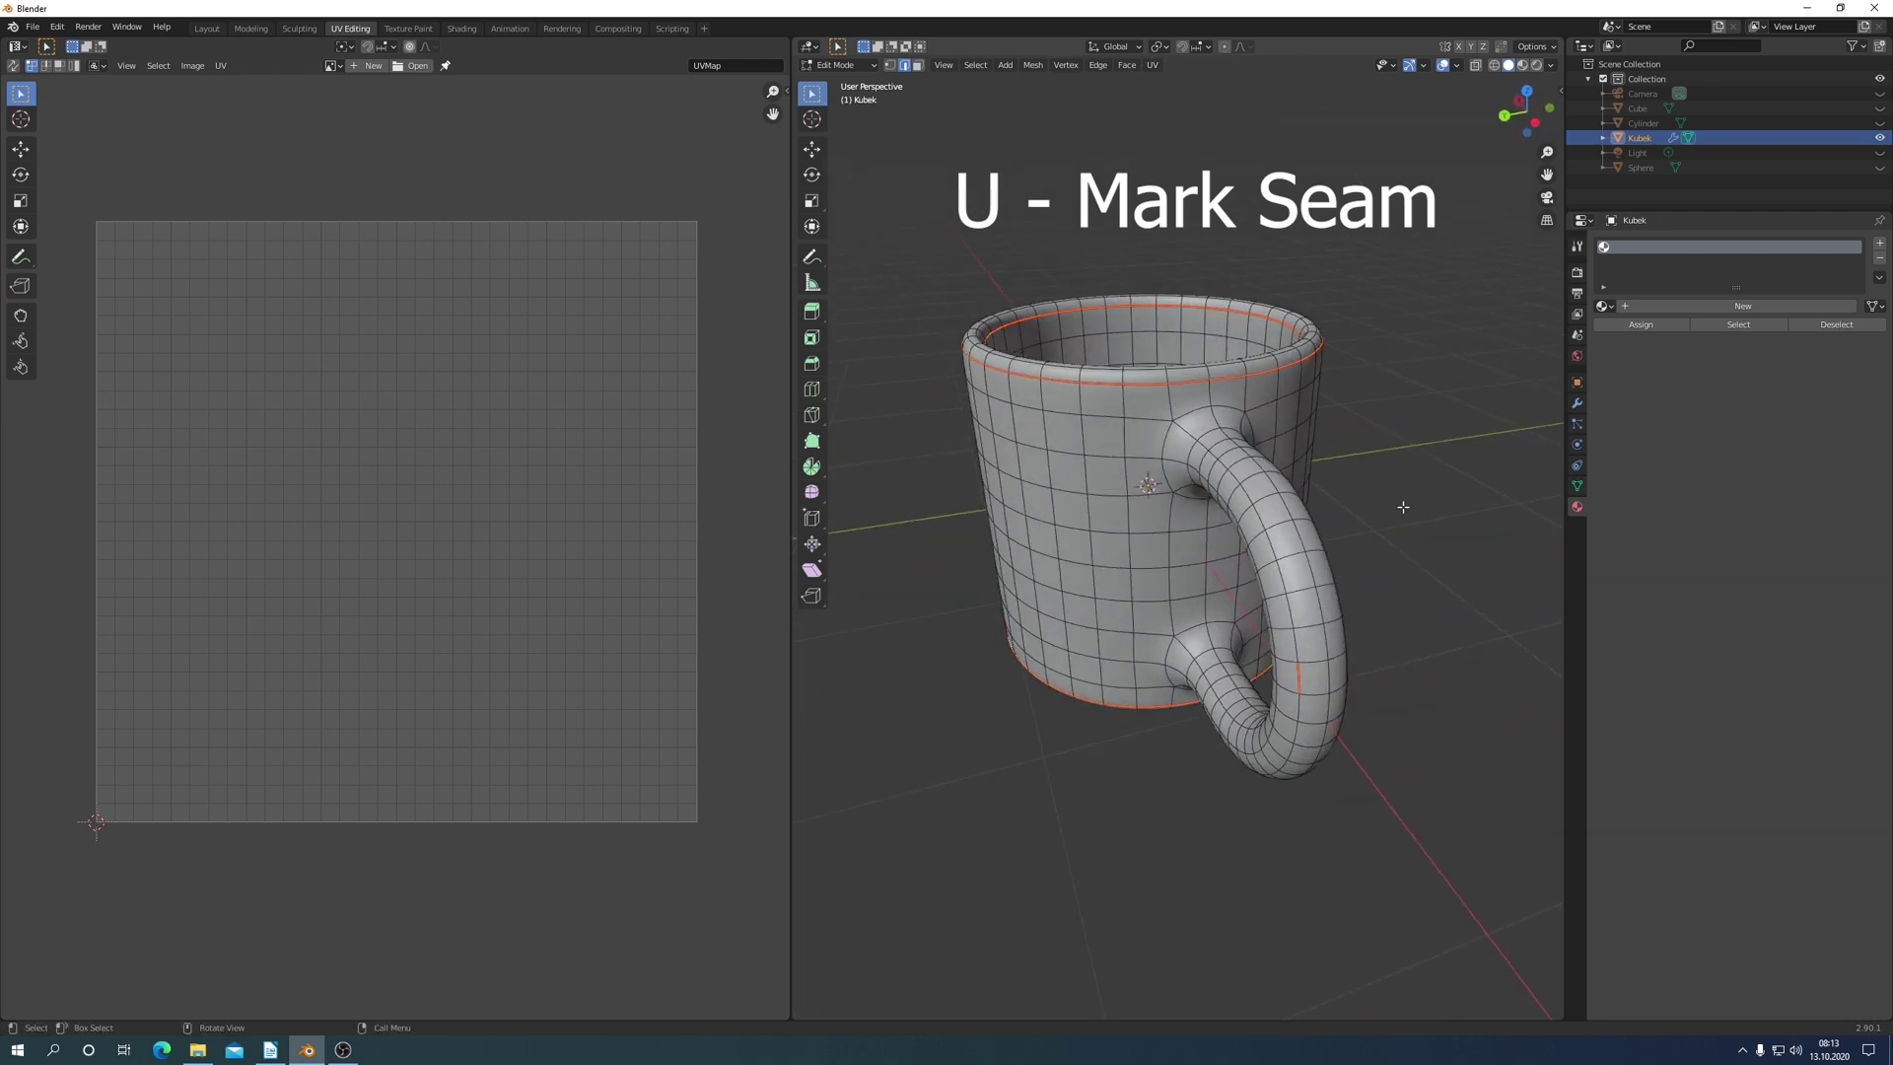
left_click(1403, 507)
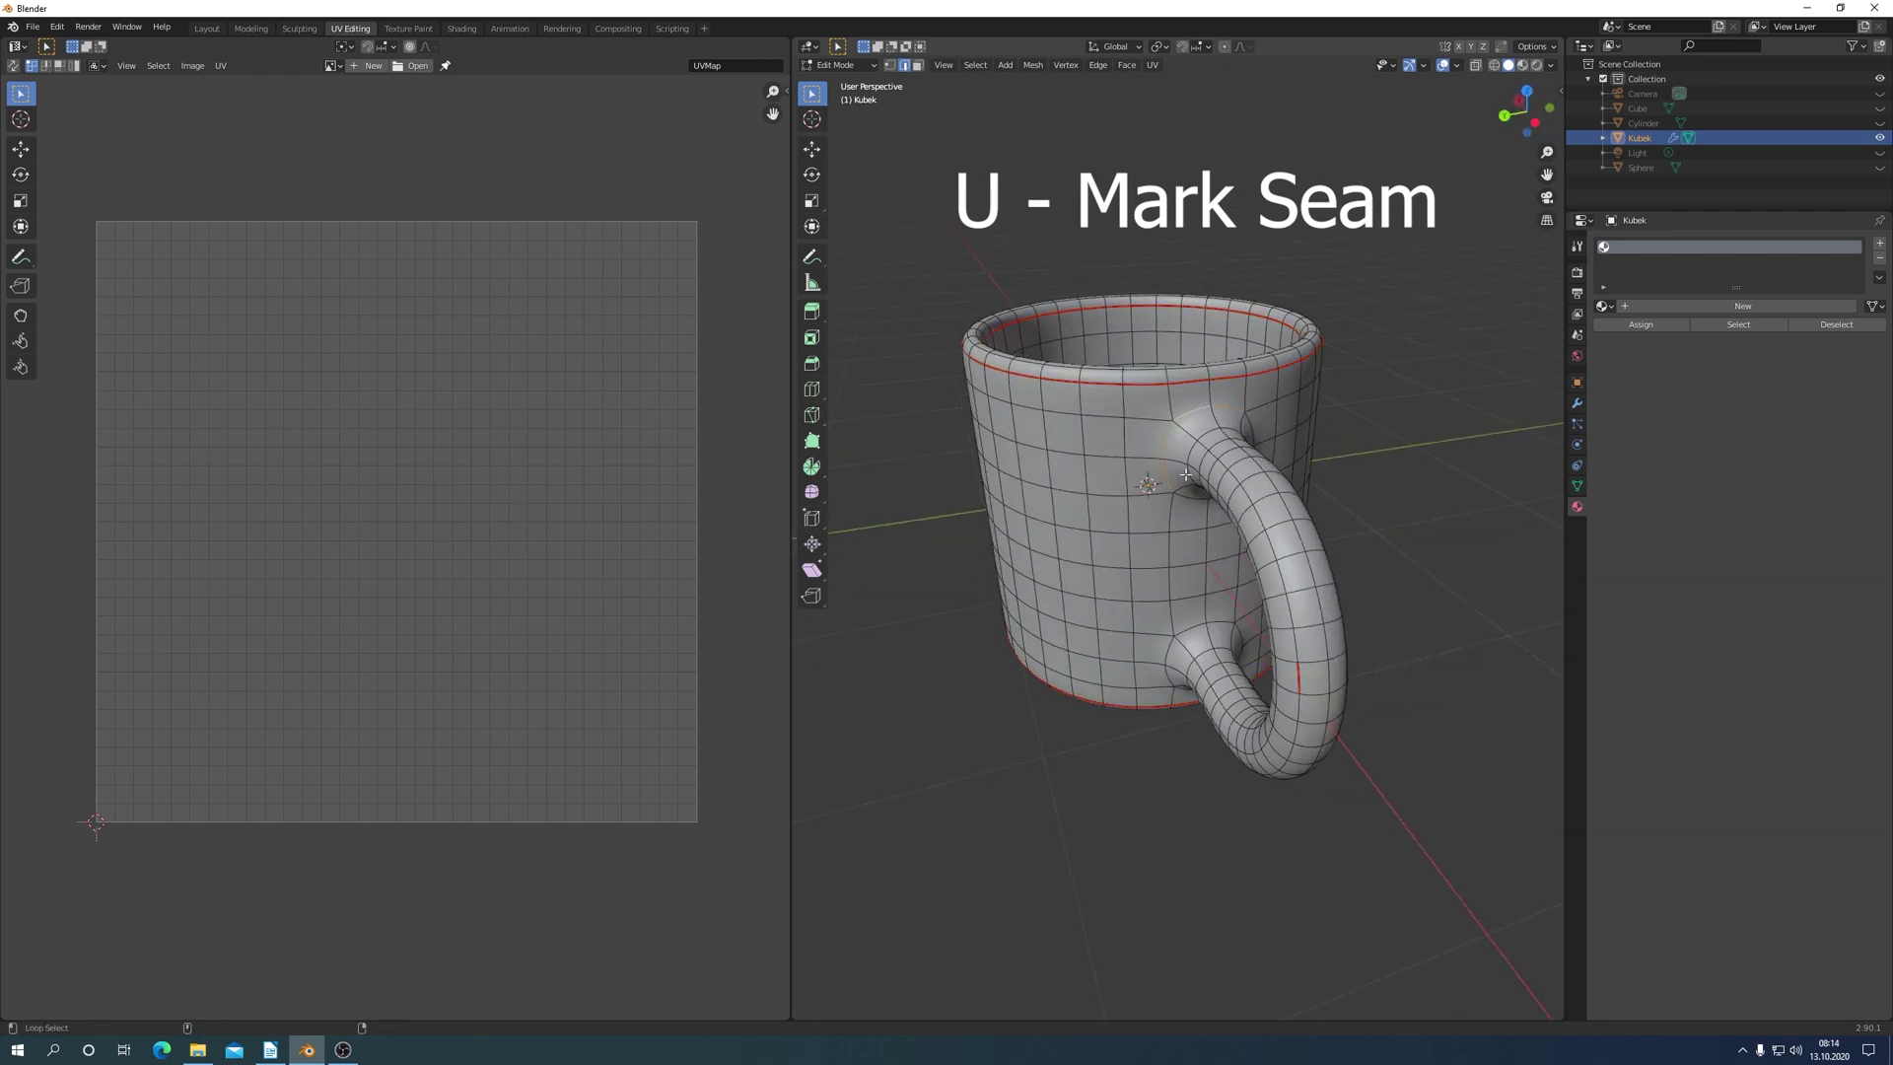
middle_click_drag(1186, 475, 1150, 412)
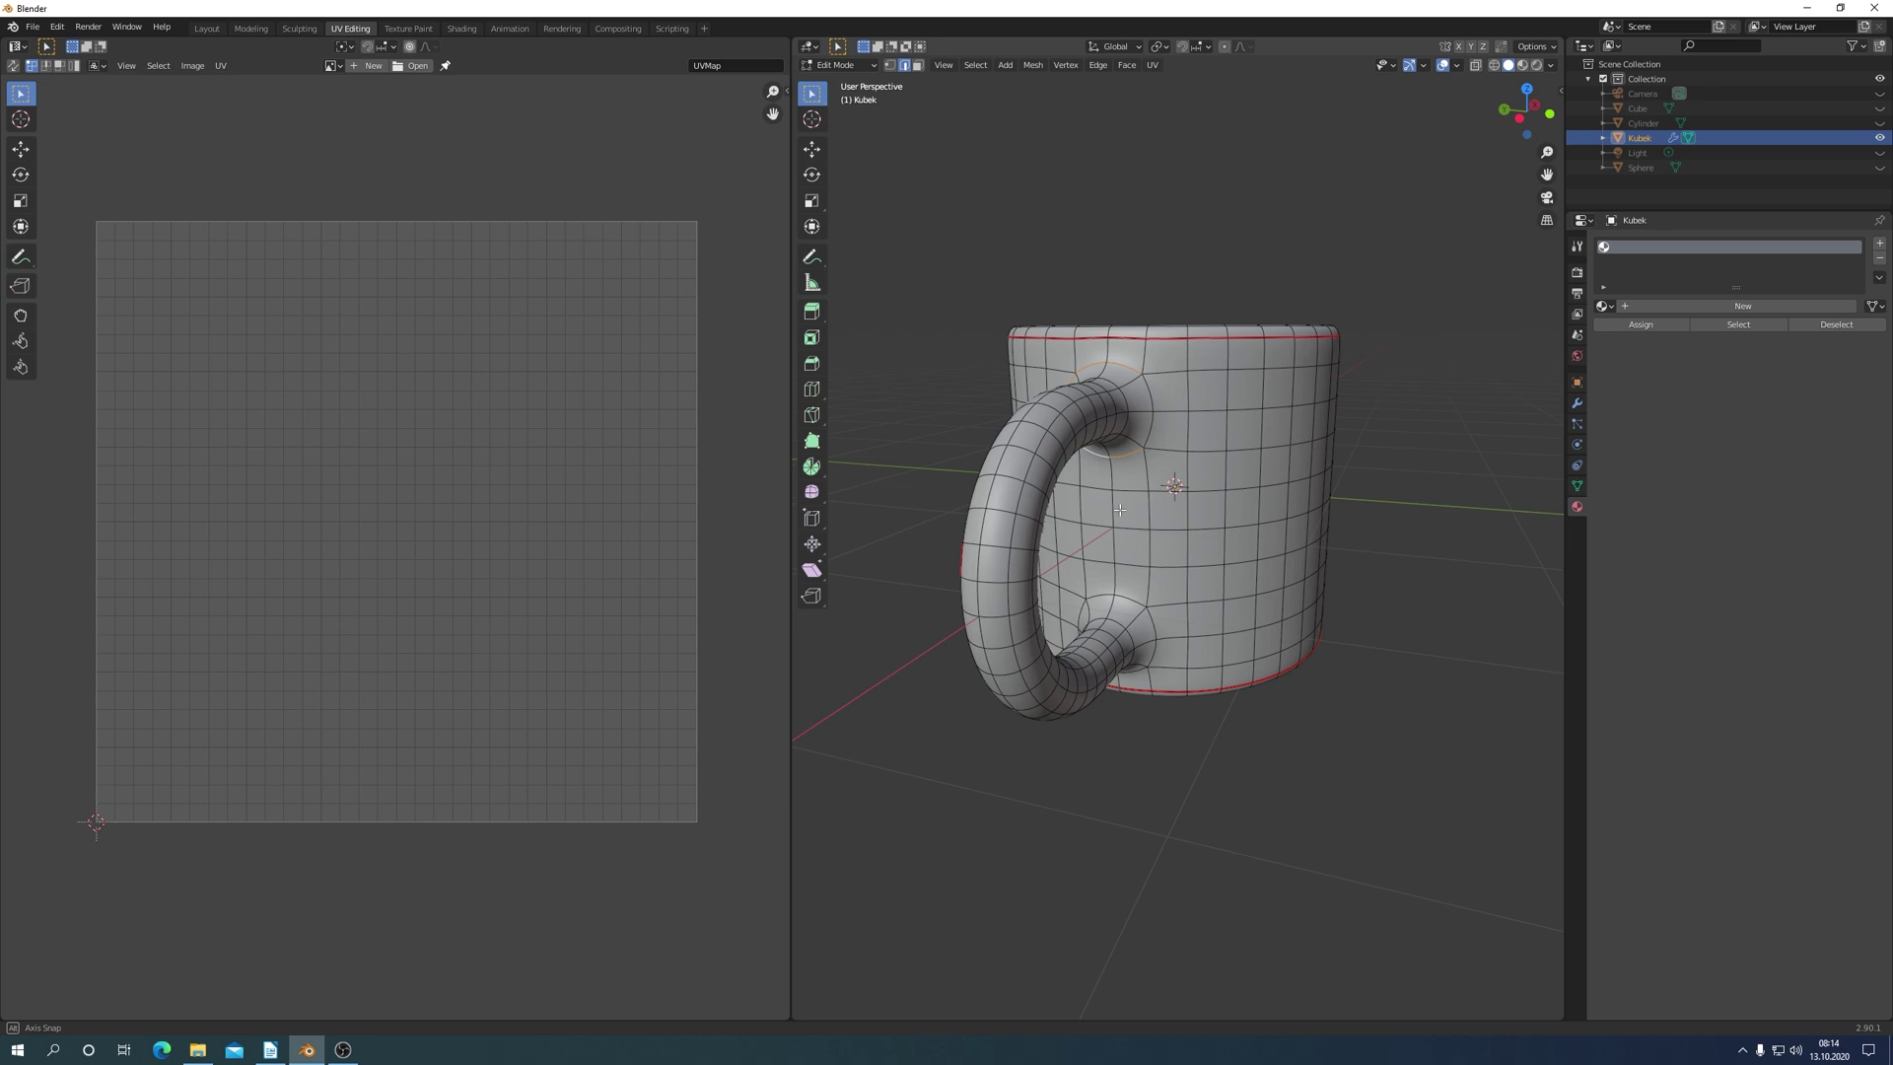
left_click(1150, 412, "alt")
left_click(1156, 618, "alt+shift")
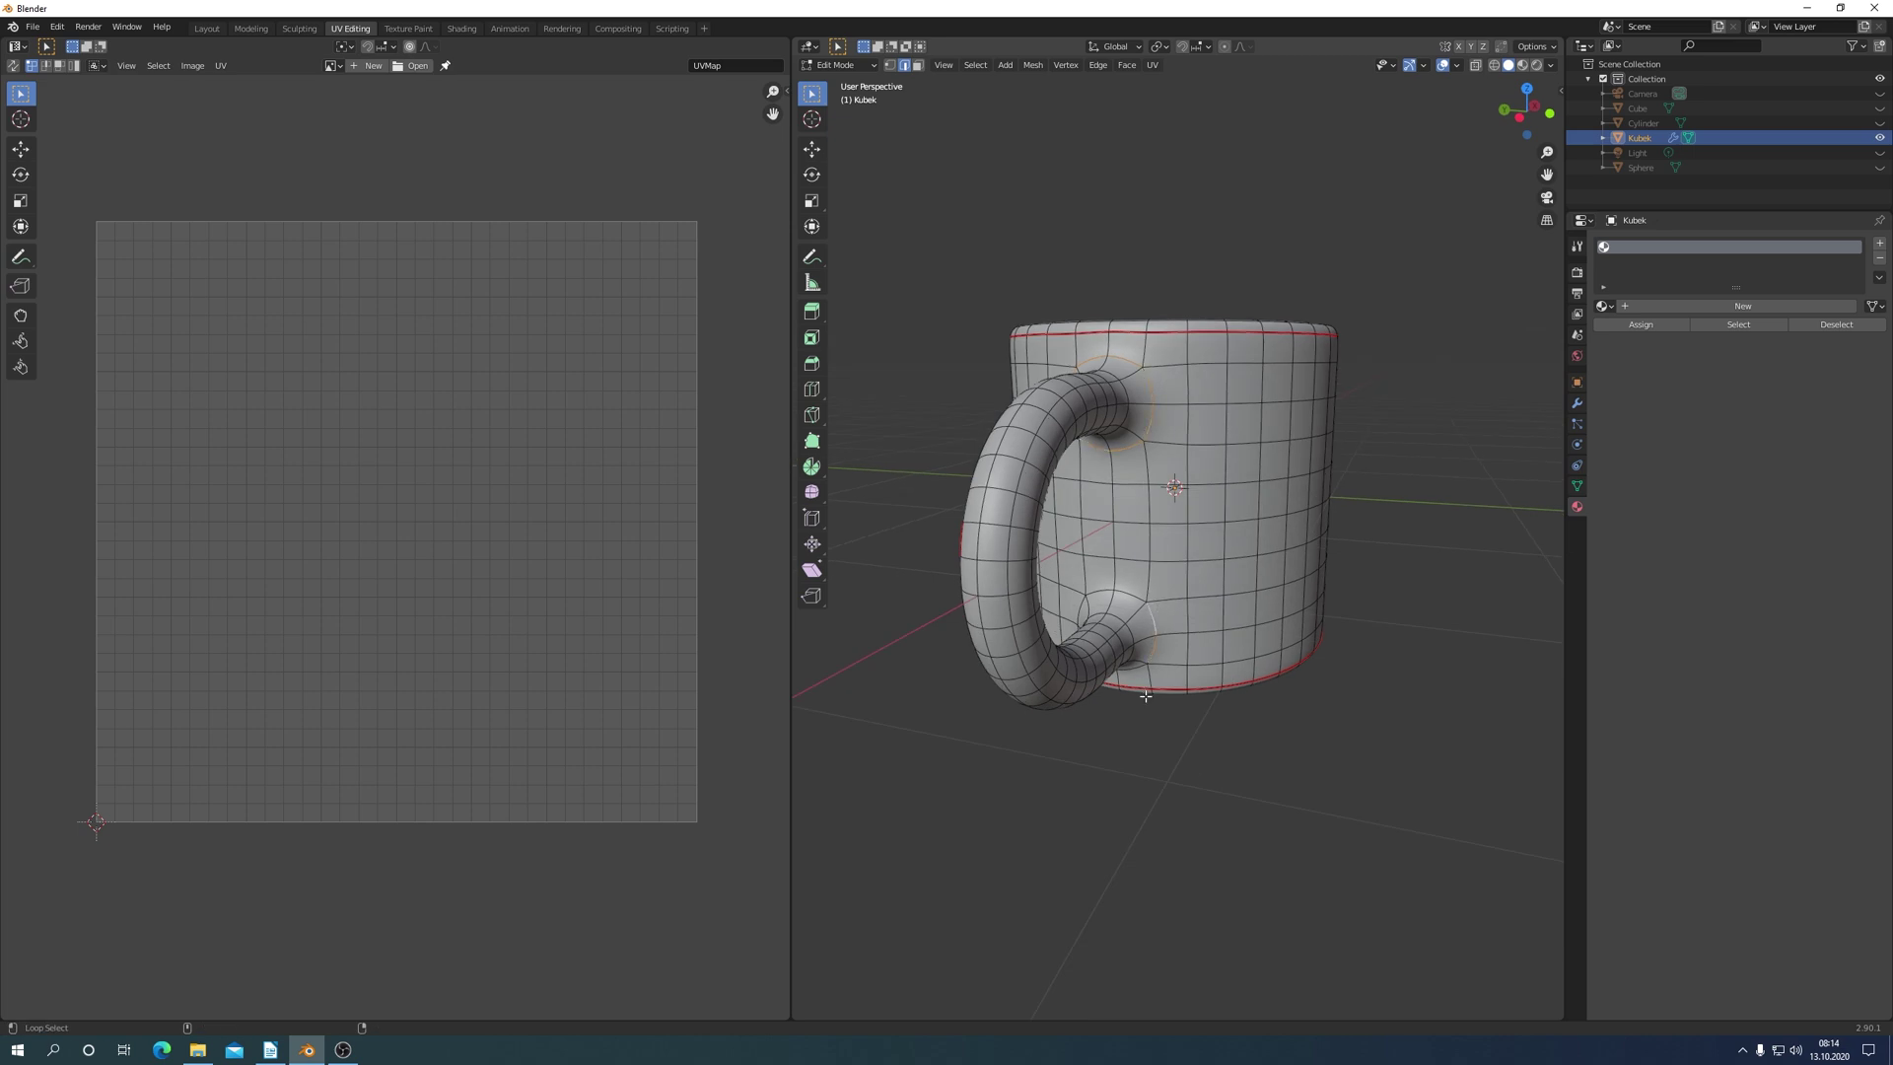
left_click(1136, 667, "alt+shift")
middle_click_drag(1123, 596, 1178, 582)
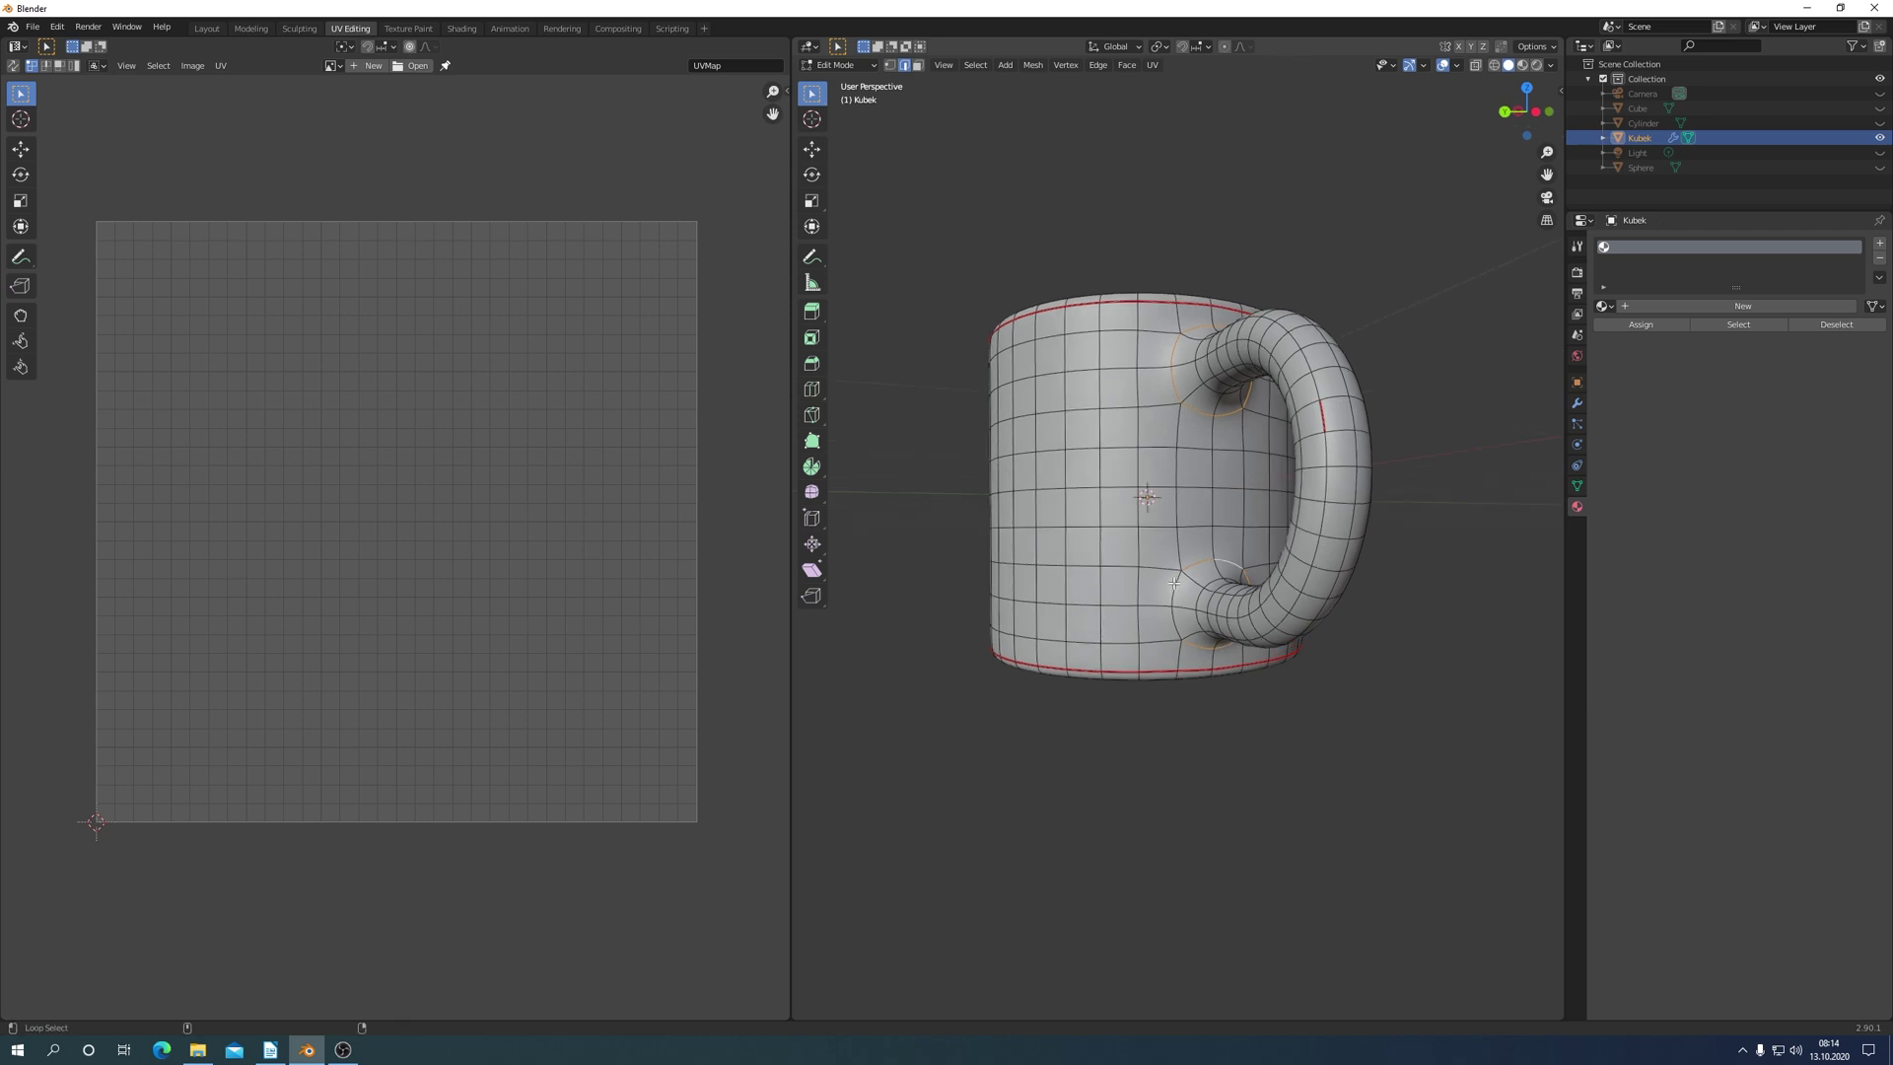
mouse_move(1199, 713)
middle_mouse_down()
mouse_move(1291, 824)
mouse_move(1285, 753)
mouse_move(1276, 832)
mouse_move(1361, 845)
mouse_move(1301, 832)
mouse_move(1298, 804)
mouse_move(1200, 786)
mouse_move(1243, 719)
mouse_move(1225, 782)
mouse_move(1243, 356)
mouse_move(1259, 765)
mouse_move(1170, 820)
mouse_move(1272, 773)
mouse_move(1224, 784)
mouse_move(1465, 920)
middle_mouse_up()
left_click(1237, 471, "alt")
right_click(1281, 786)
left_click(1217, 788)
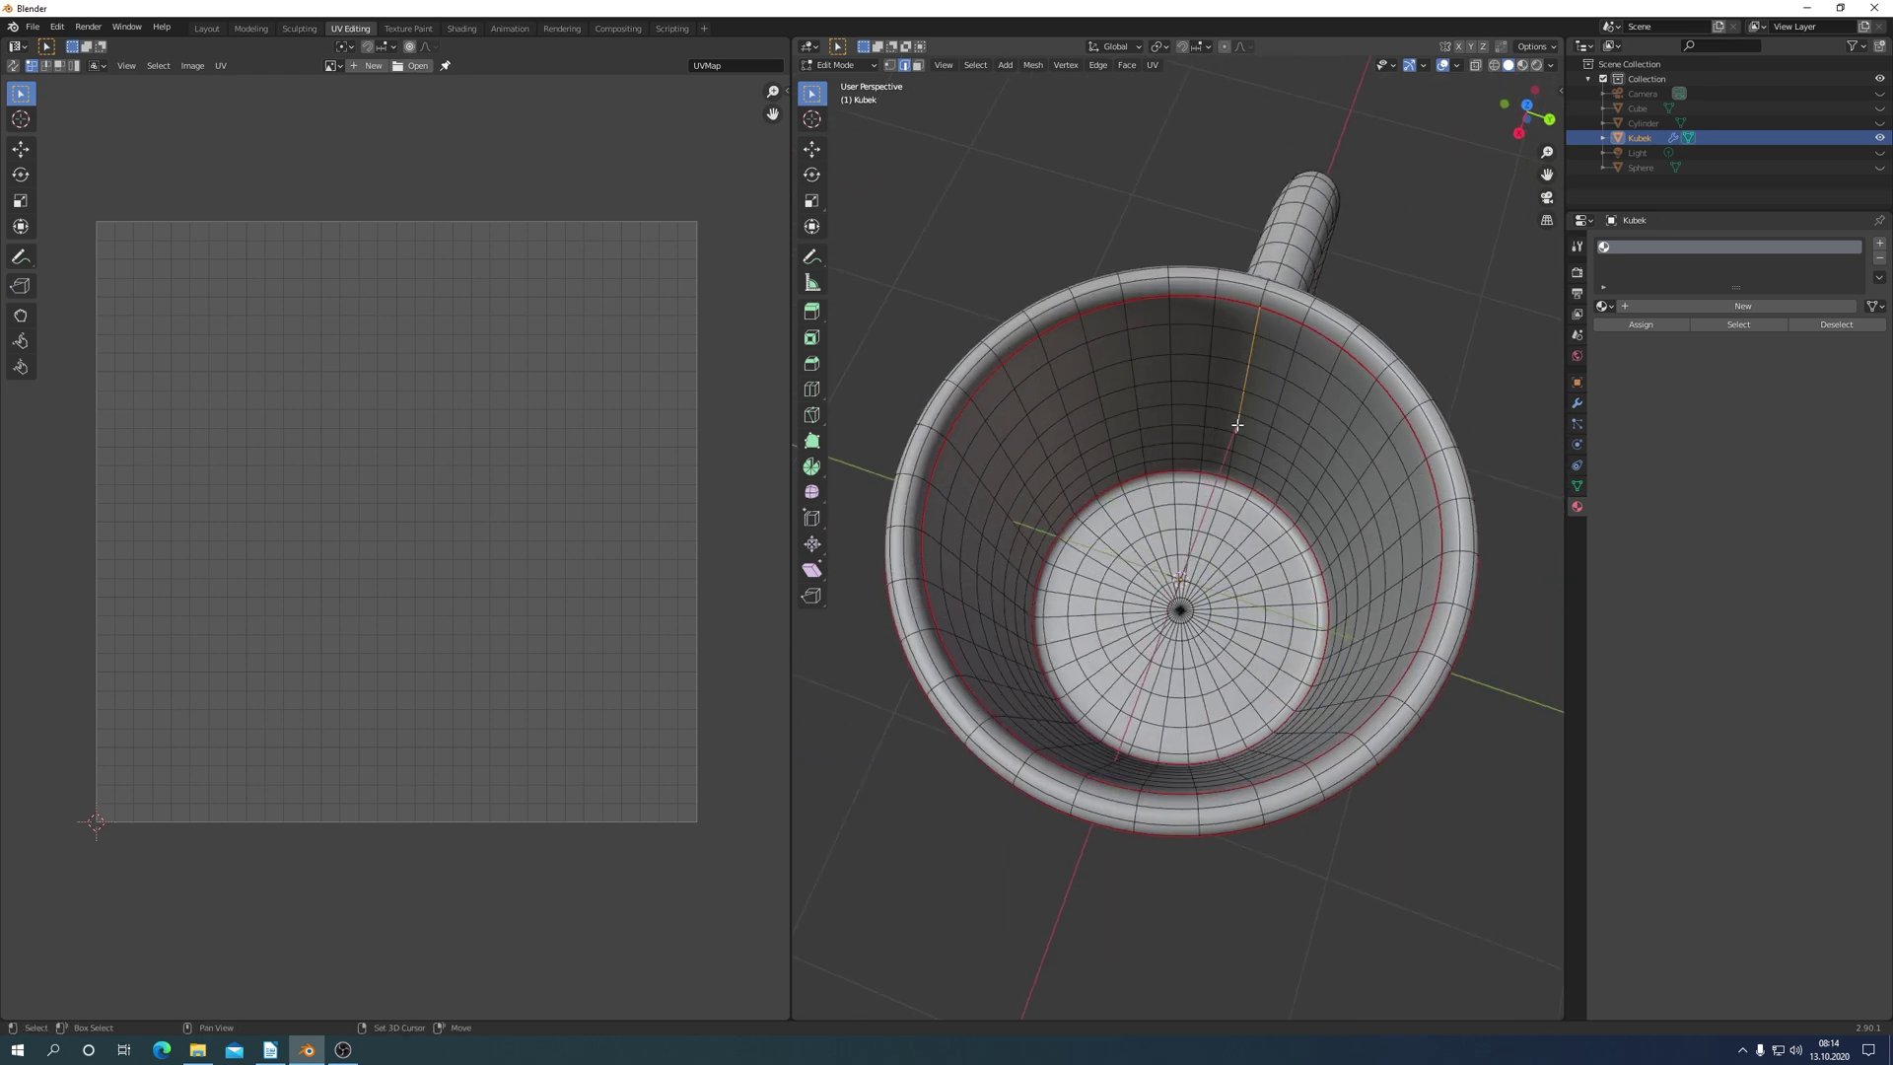
right_click(1227, 473)
left_click(1255, 550)
Mark a vertical seam along the shortest edge path down the mug's back.
middle_click_drag(1256, 549, 1047, 490)
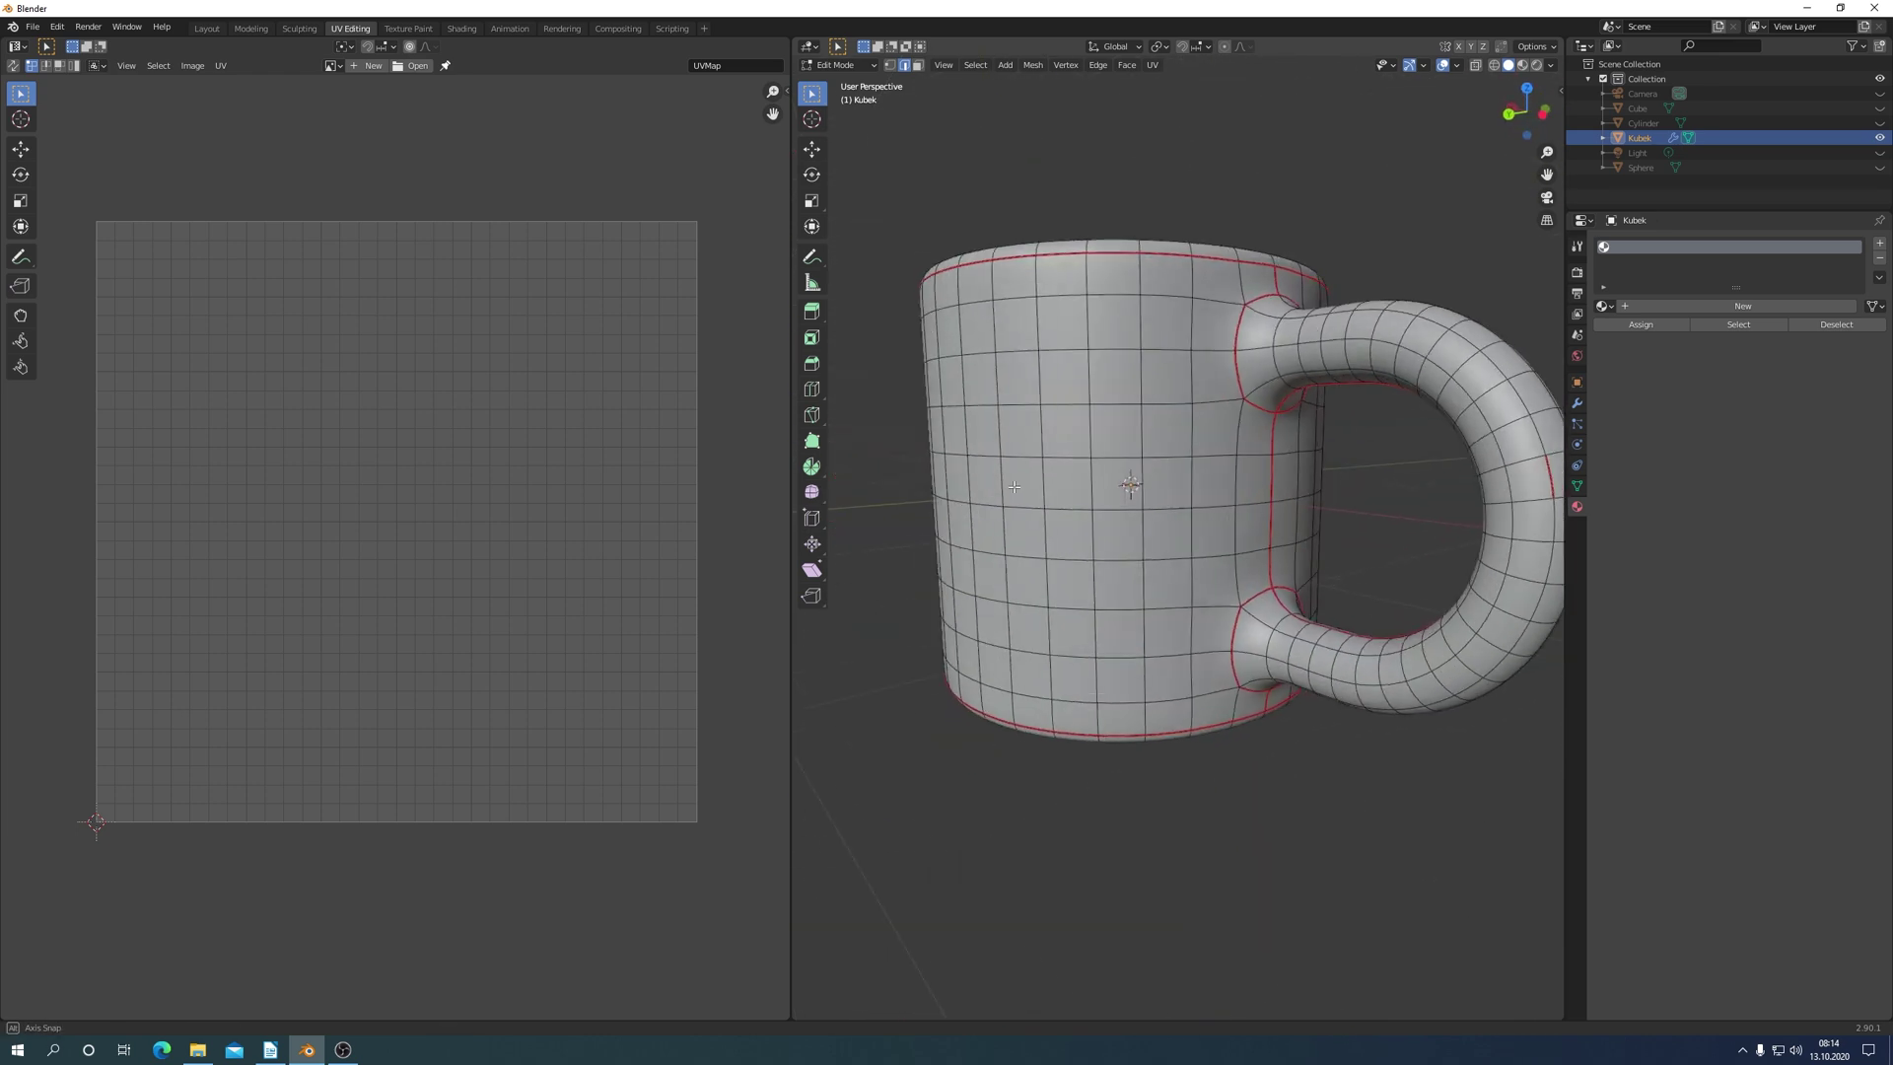
key("KP_3")
key("KP_1")
key("ctrl+KP_1")
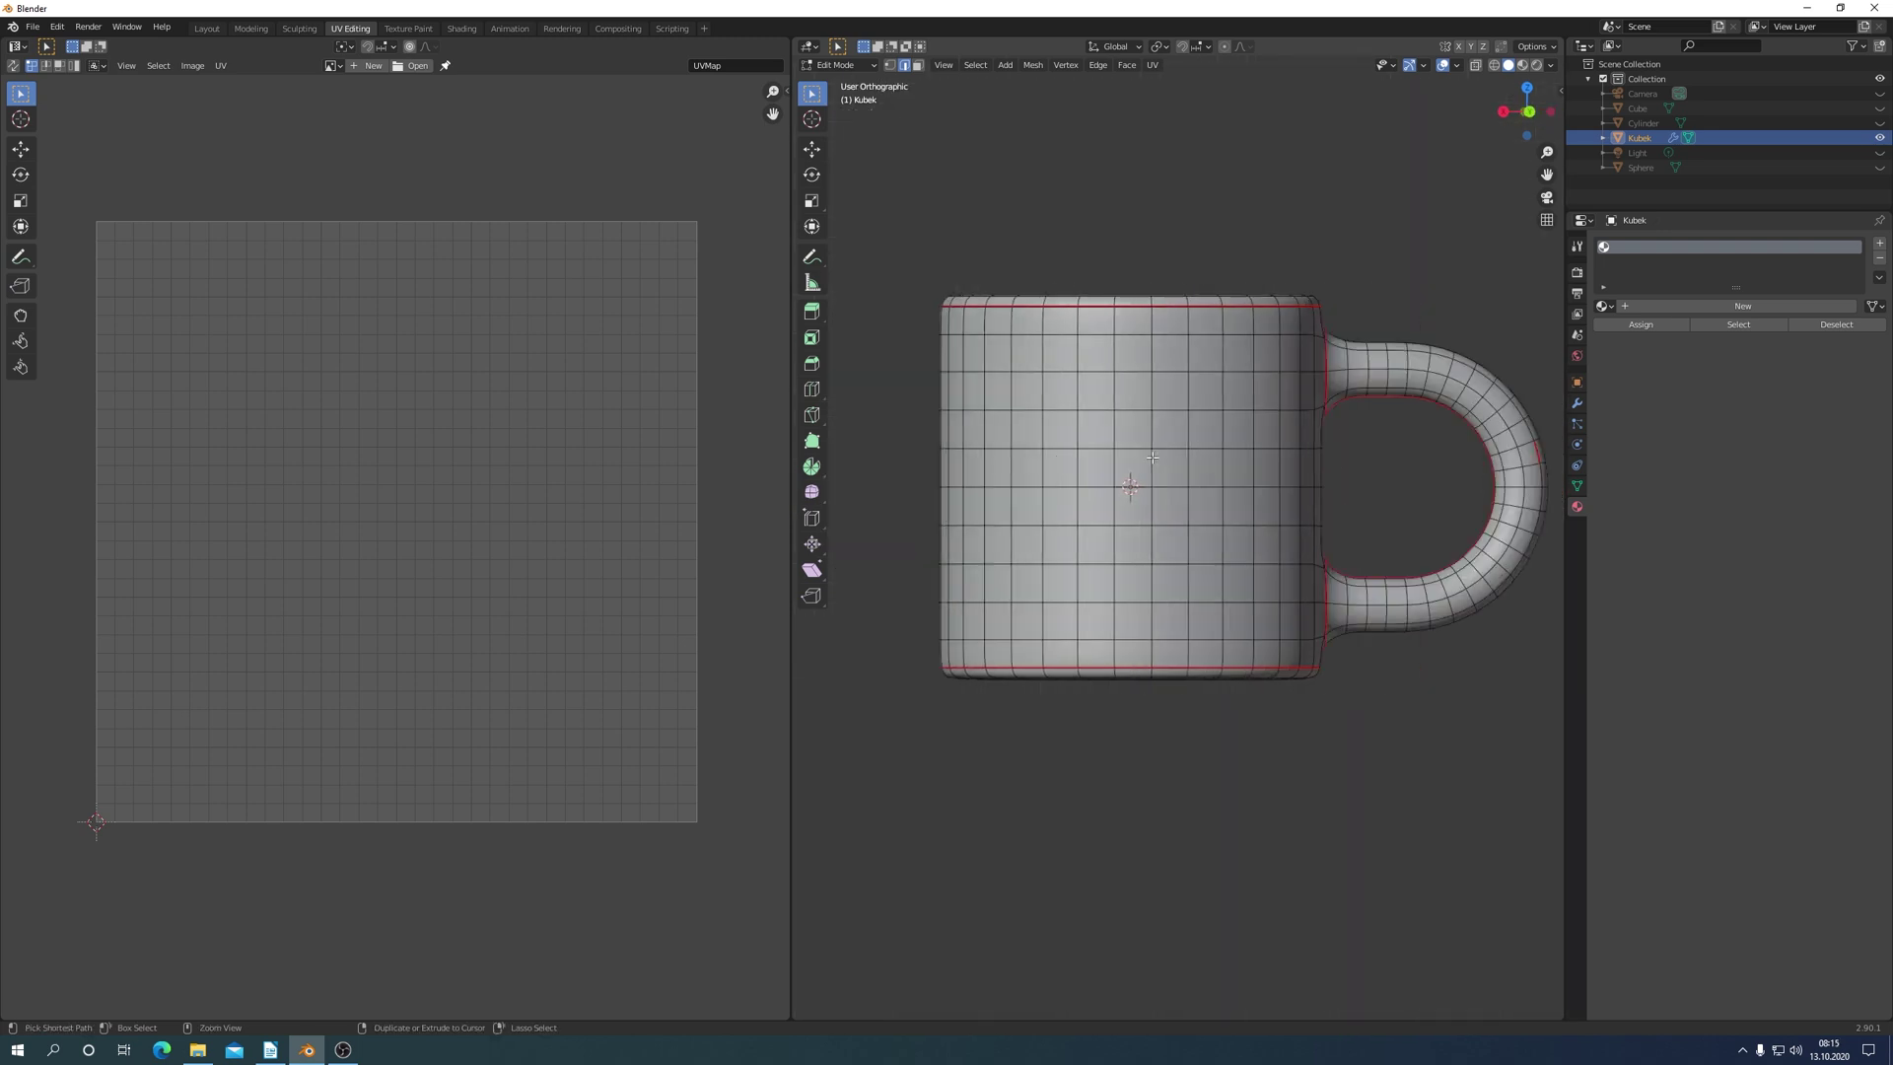
left_click(1070, 334, "shift")
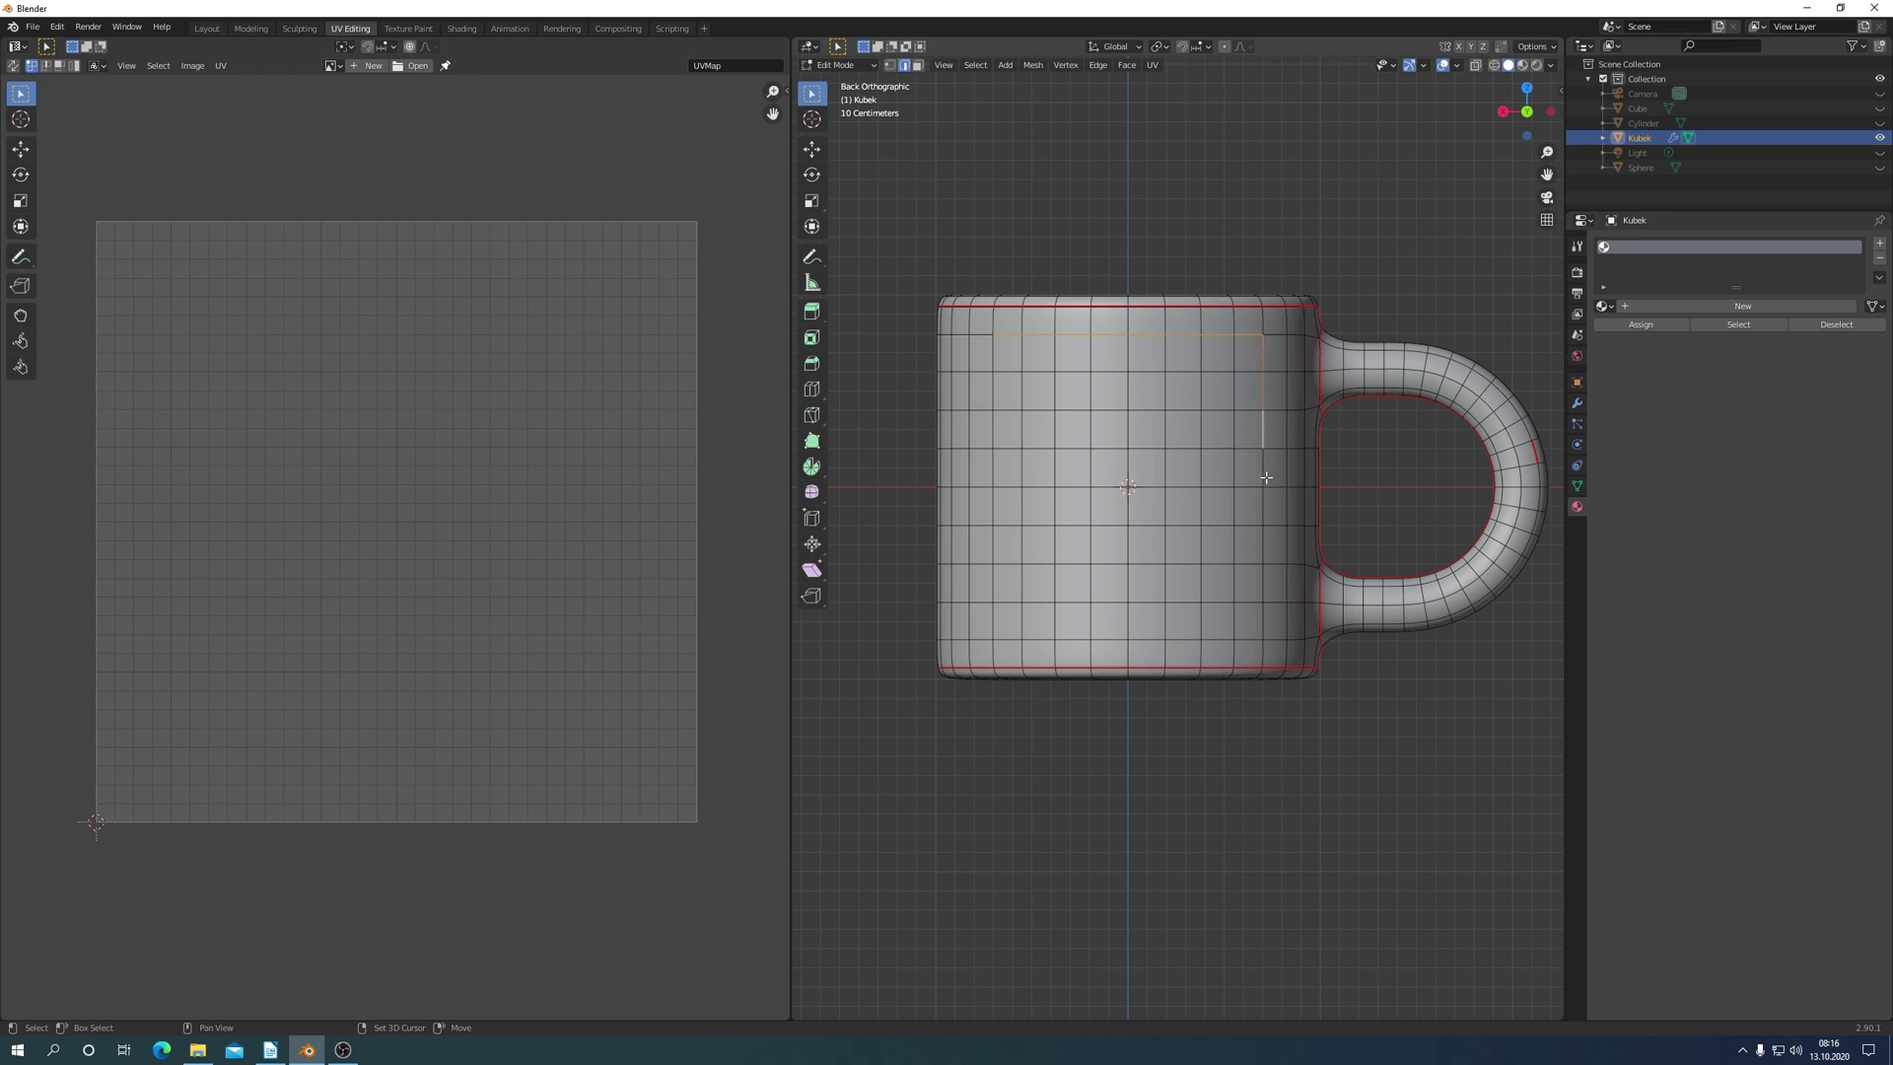
left_click(1226, 640, "ctrl")
key("ctrl+e")
left_click(1296, 215)
scroll(1267, 242, "down", 1)
middle_click_drag(1267, 243, 1159, 410)
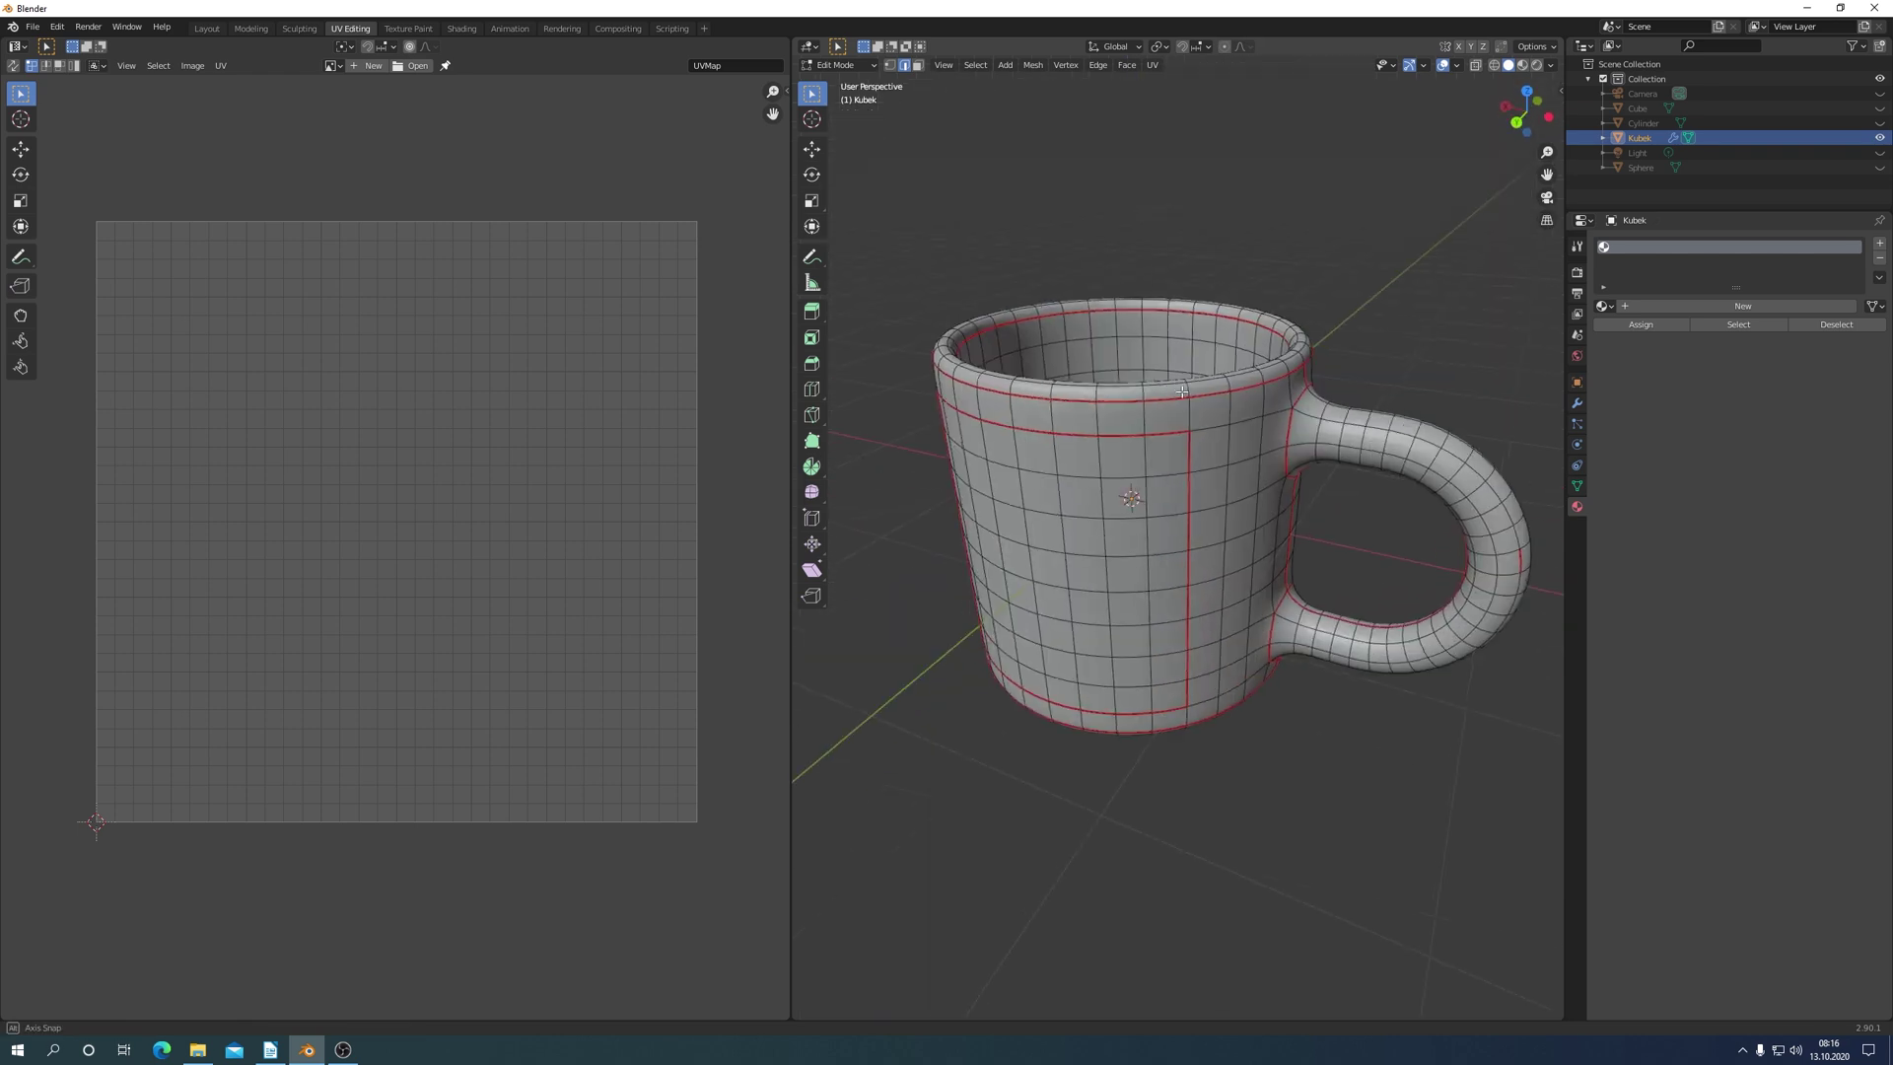
Unwrap the entire mug mesh into UV islands with a 0.234 island margin.
key("a")
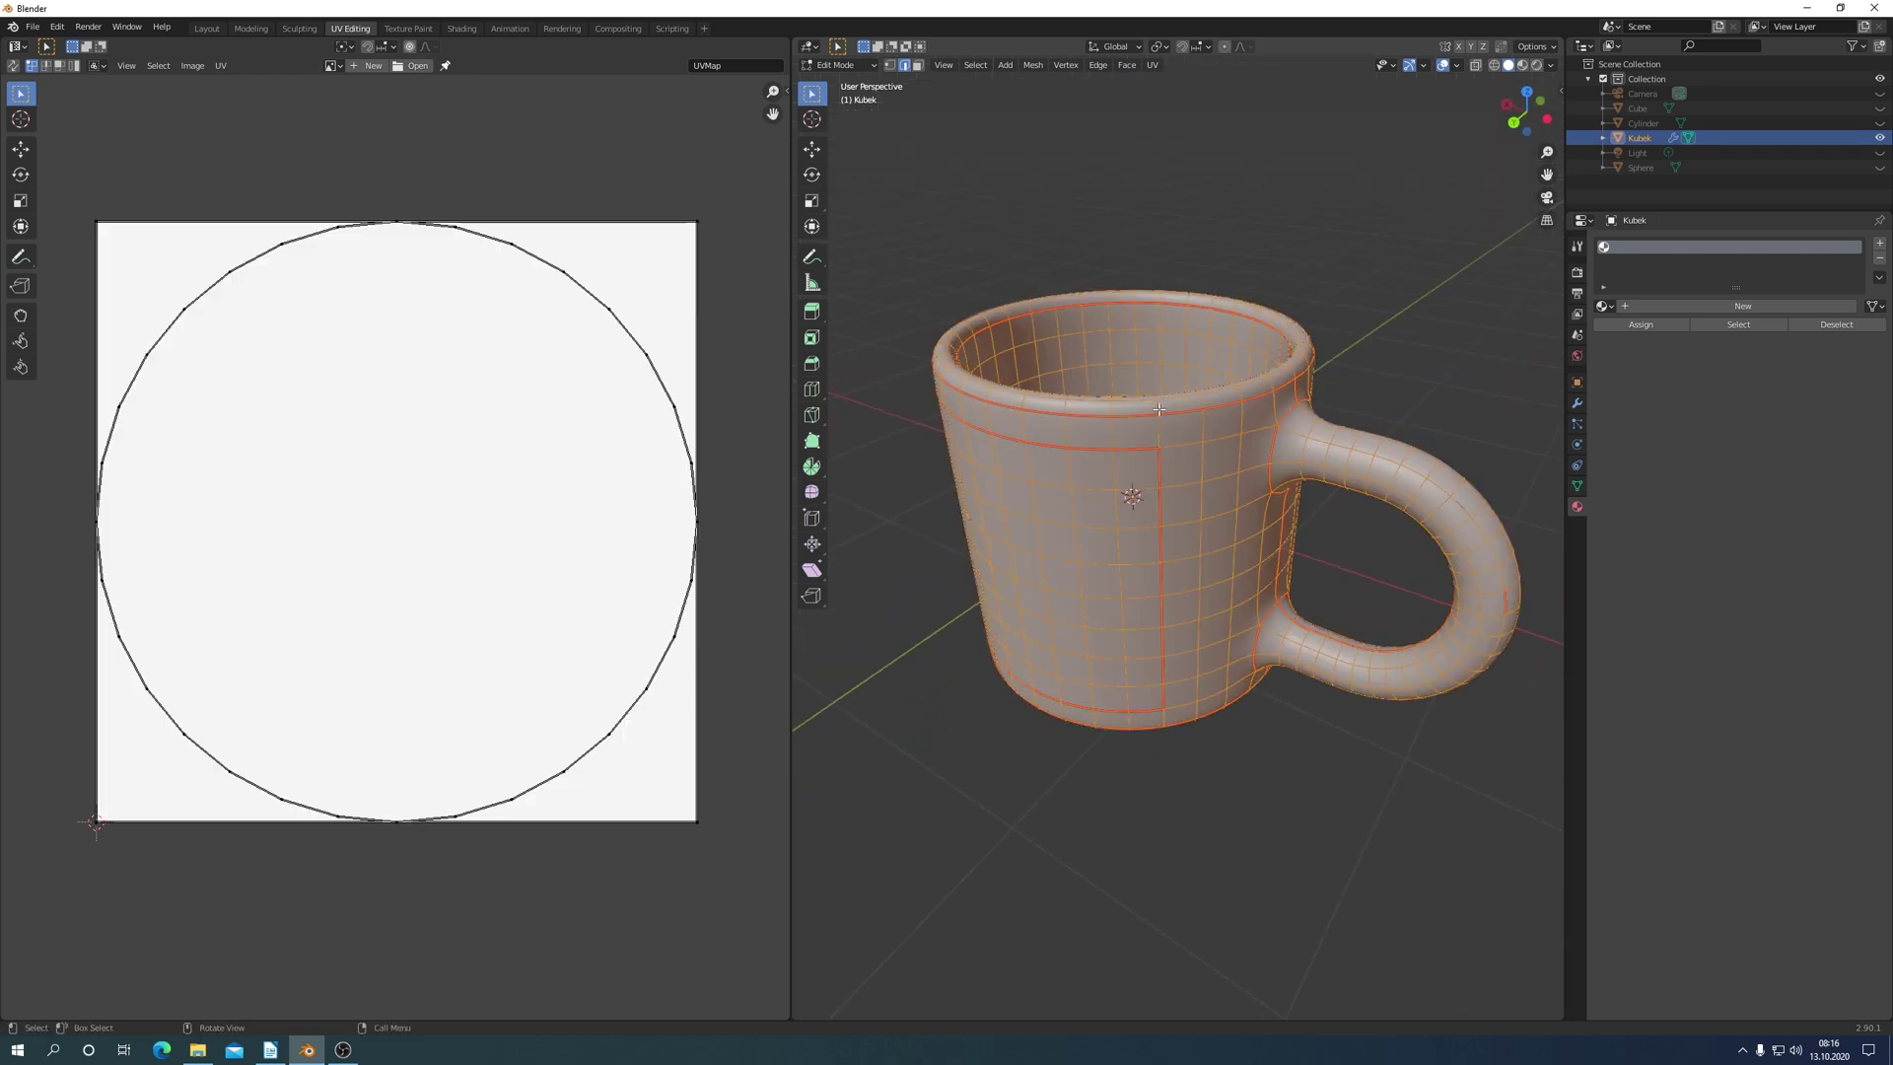
key("u")
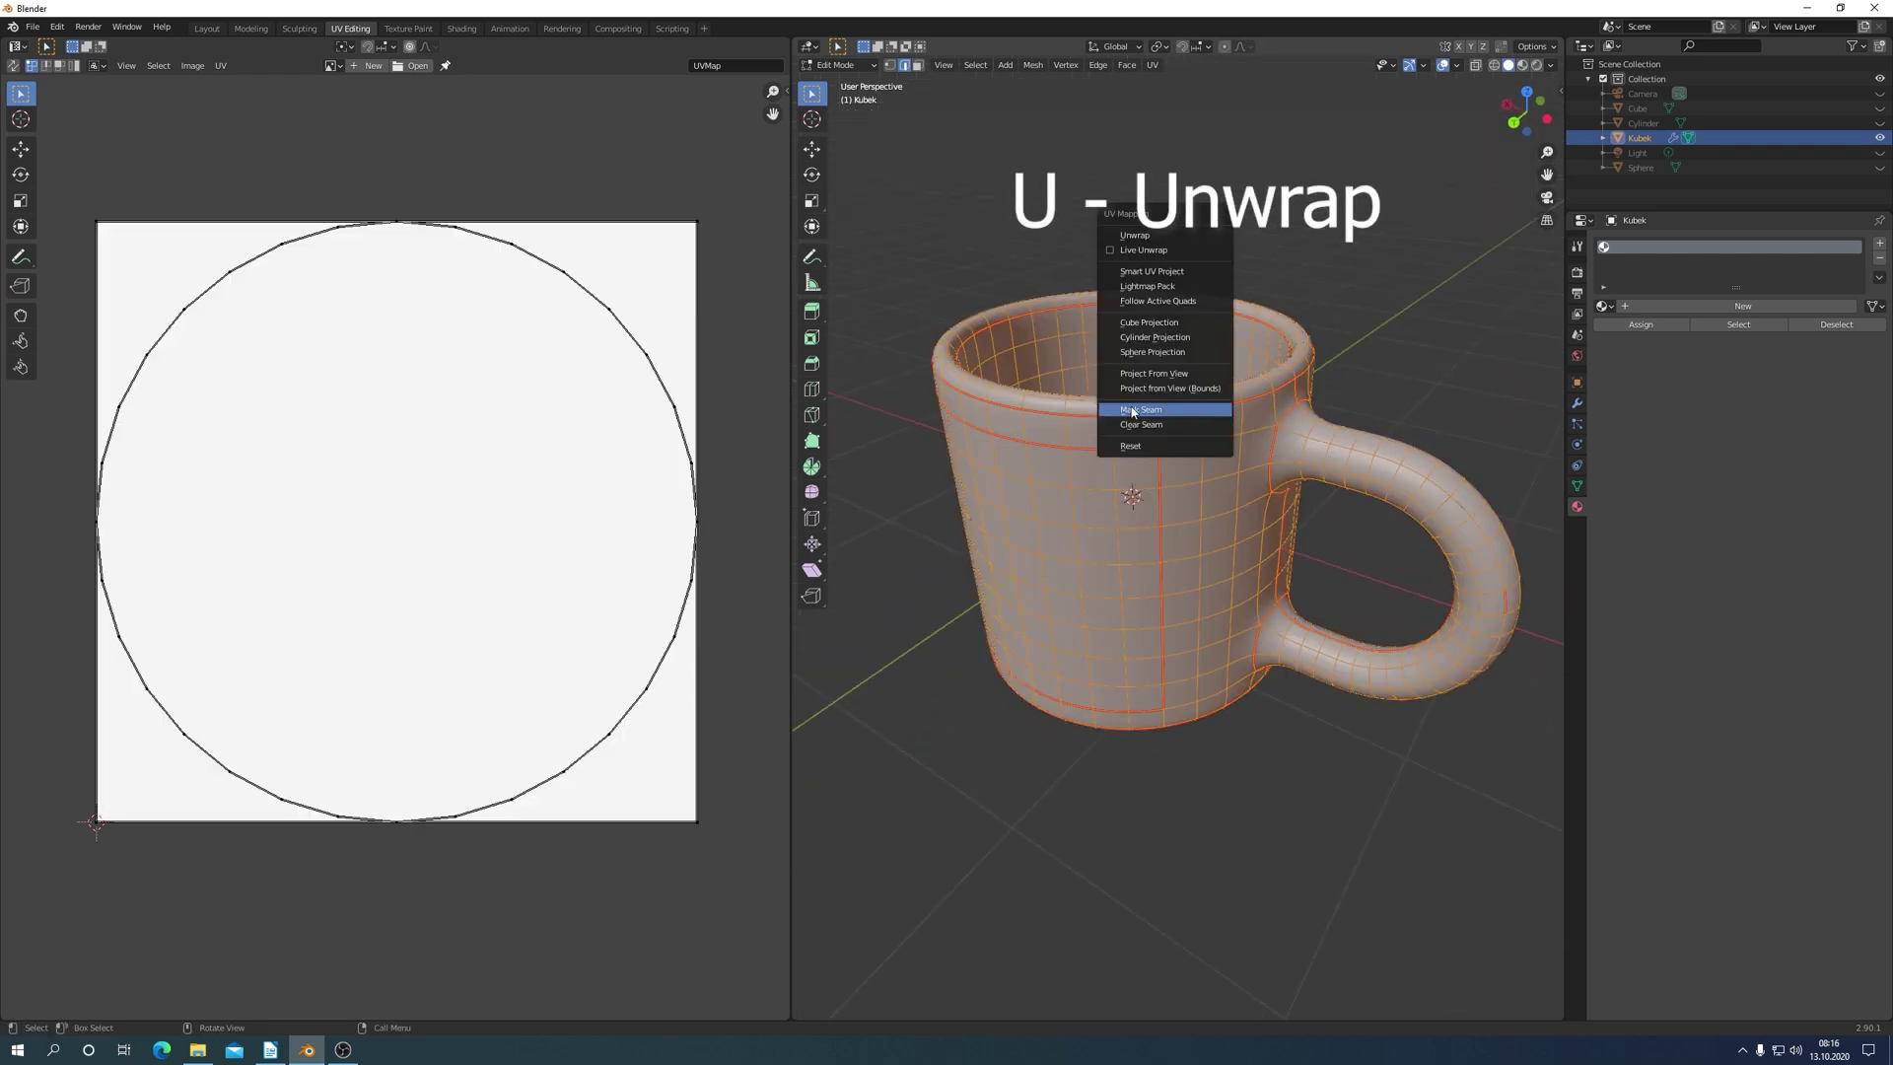
left_click(1141, 235)
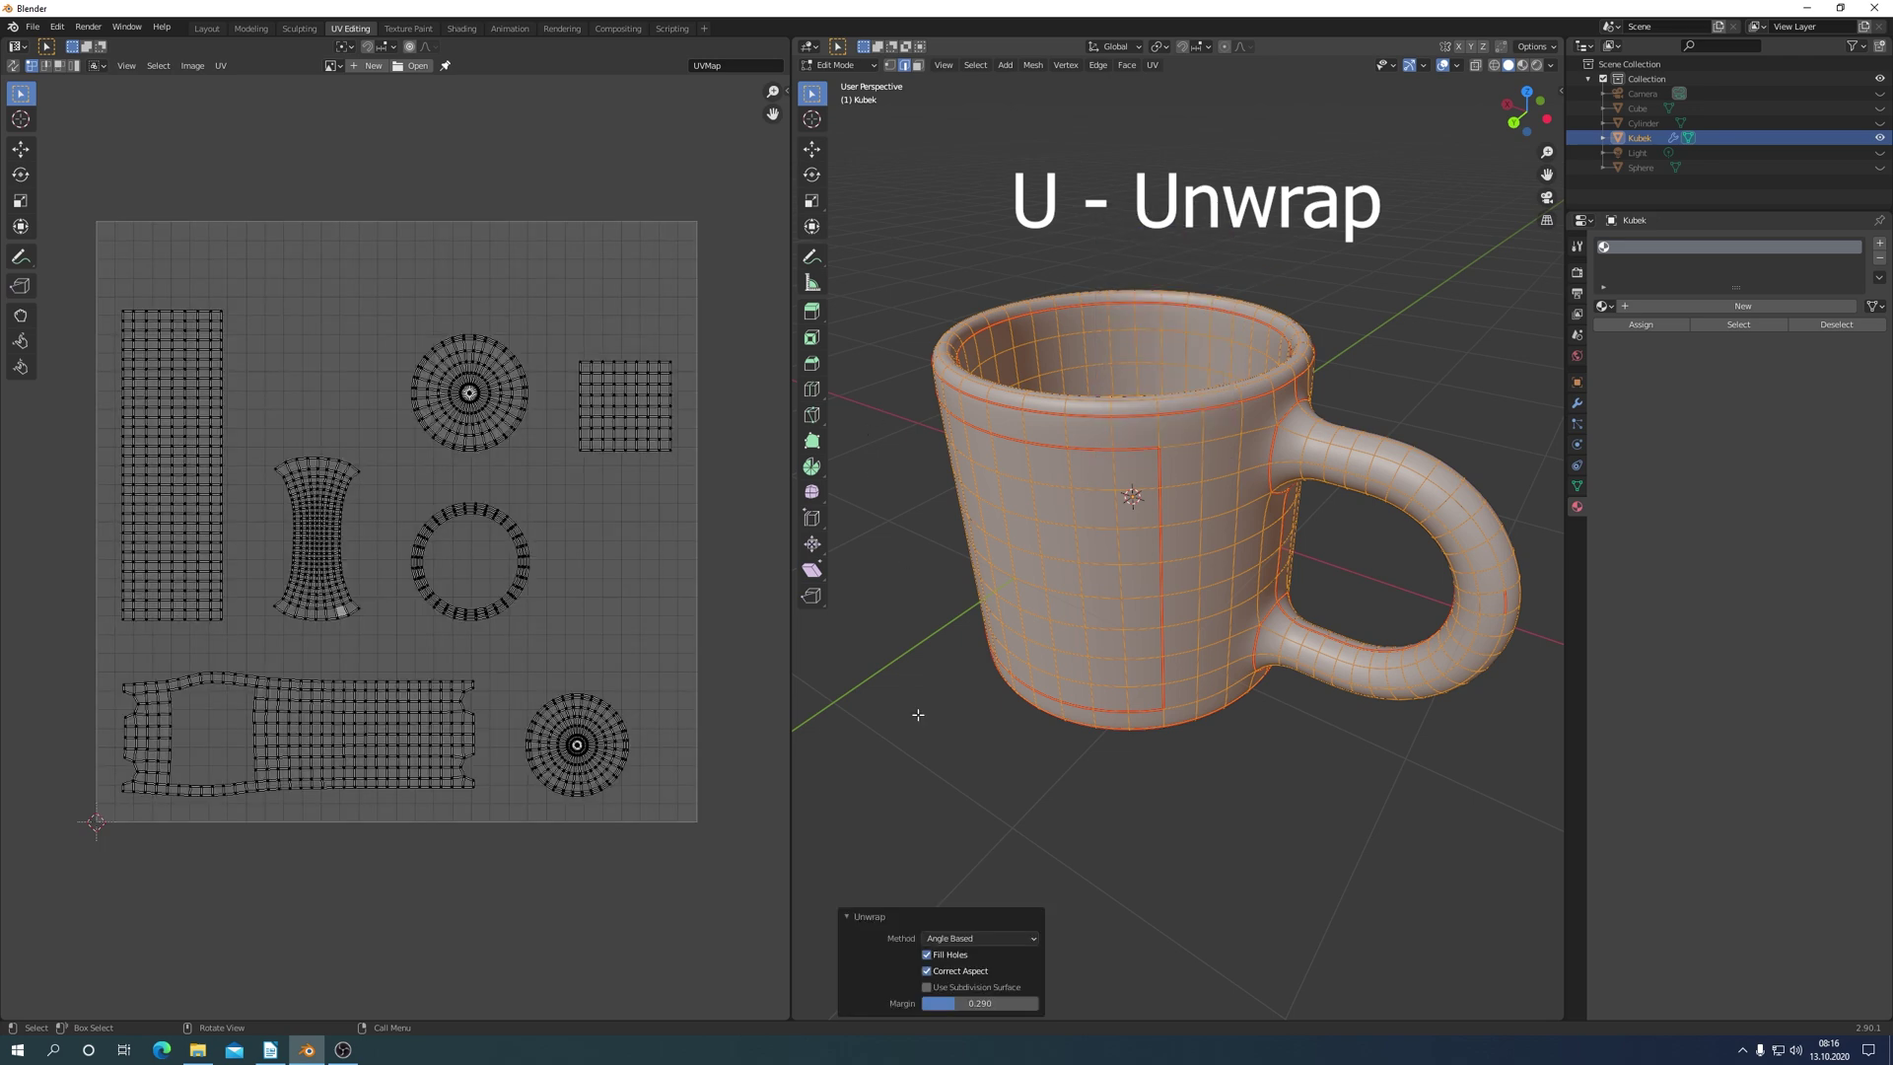
left_click(979, 1003)
type("0.127")
key("Return")
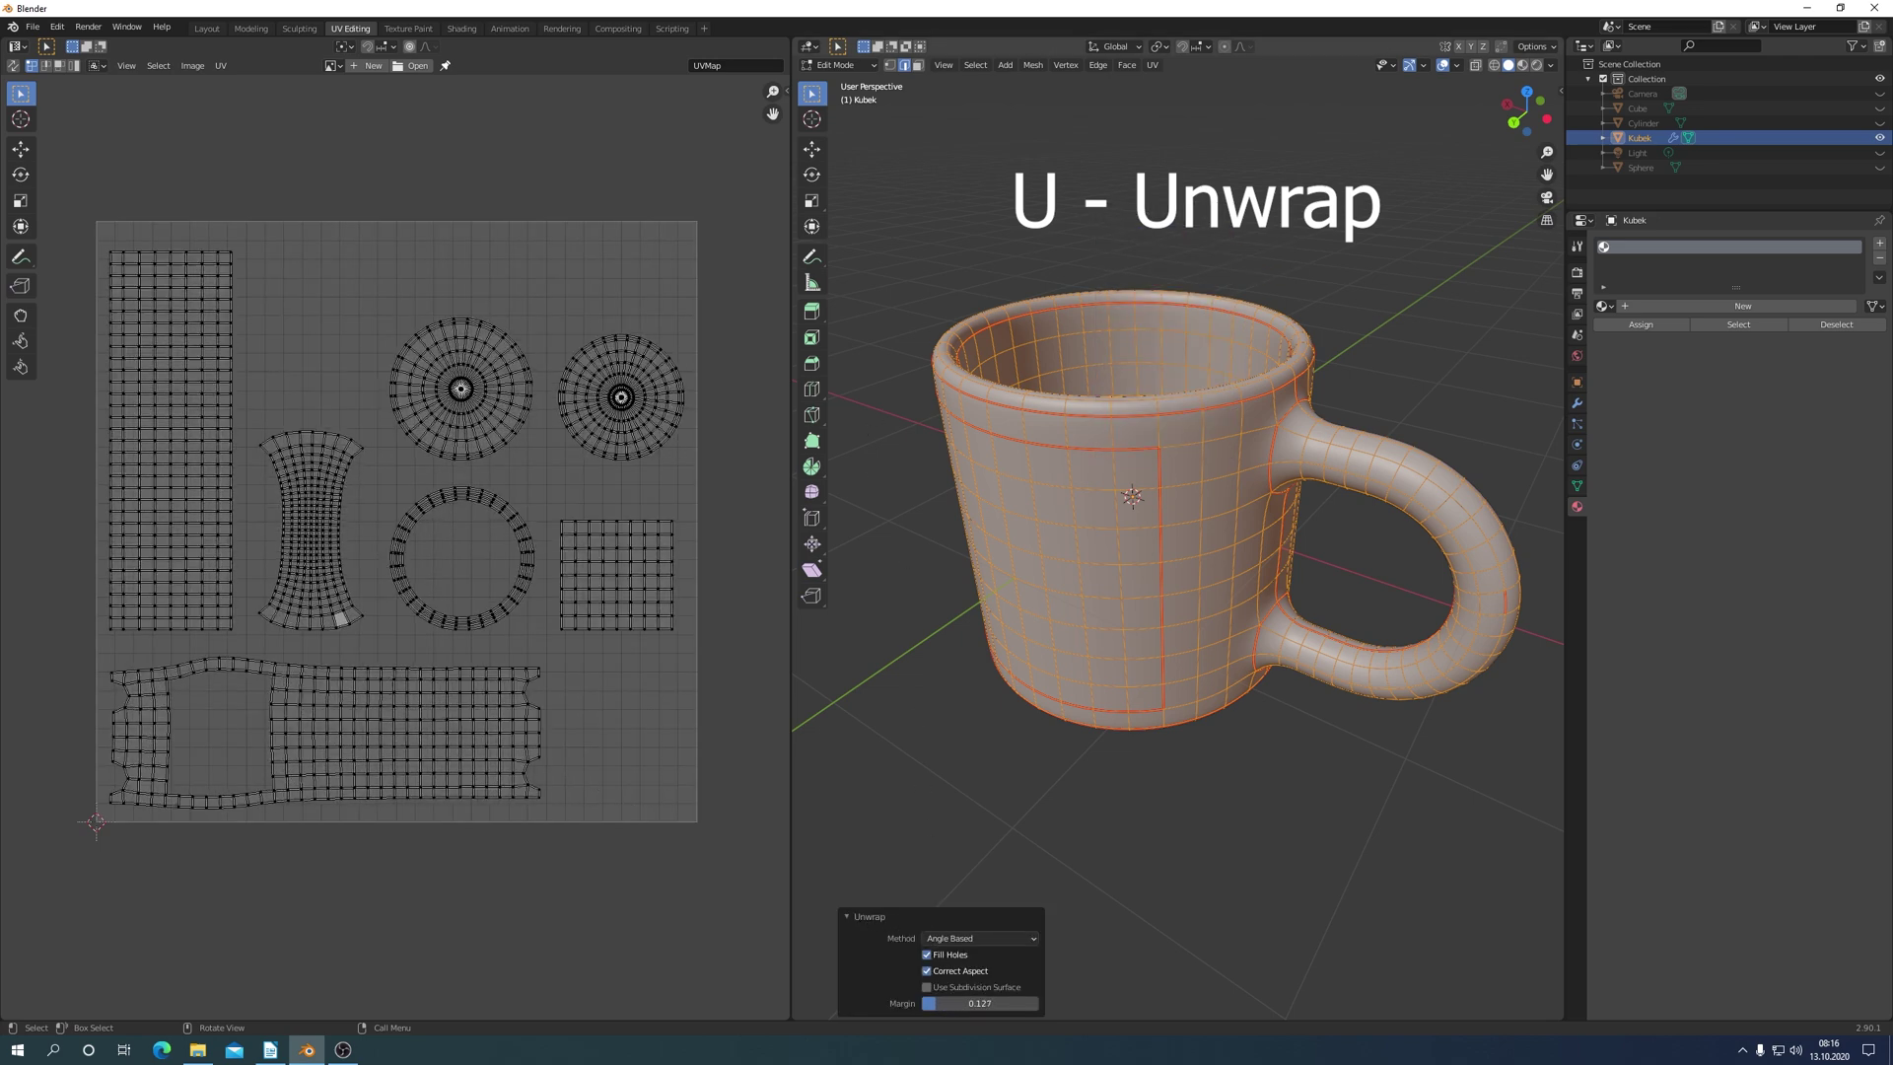
left_click_drag(980, 1003, 995, 1002)
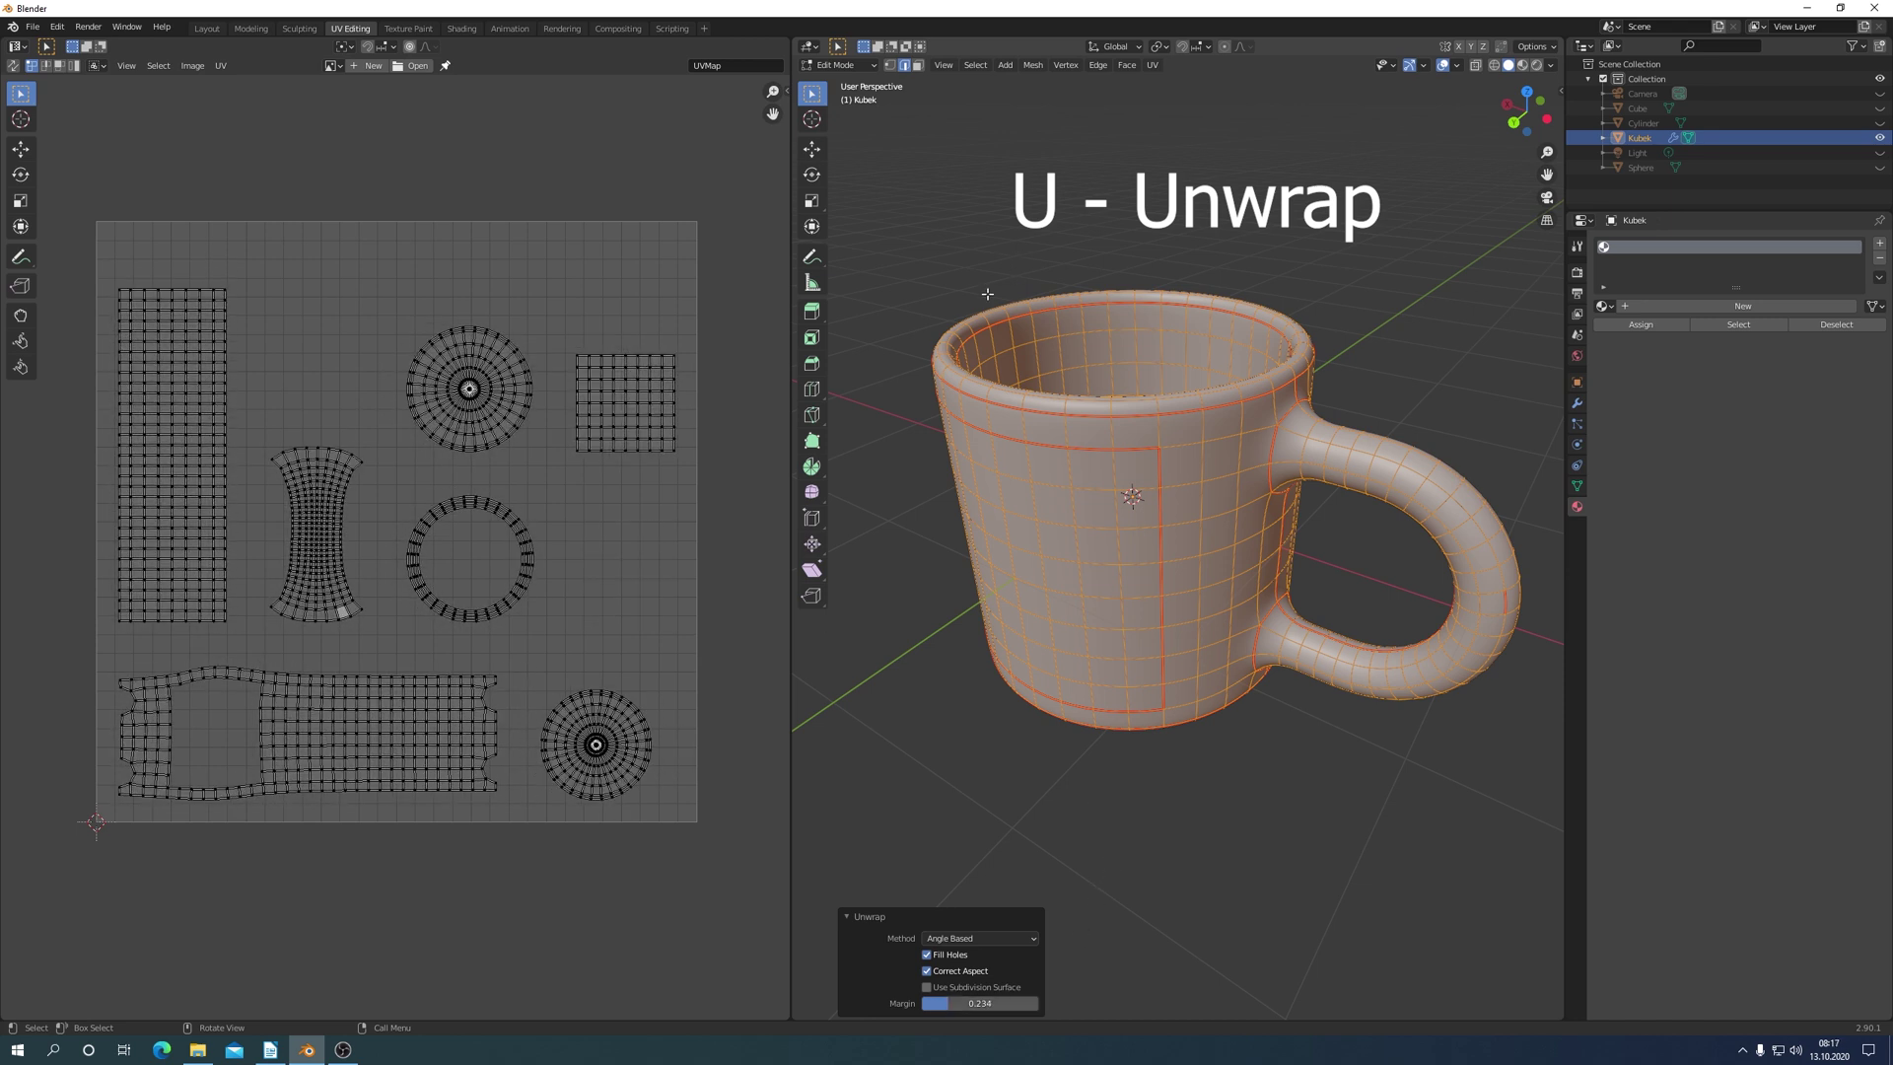
key("ctrl+Tab")
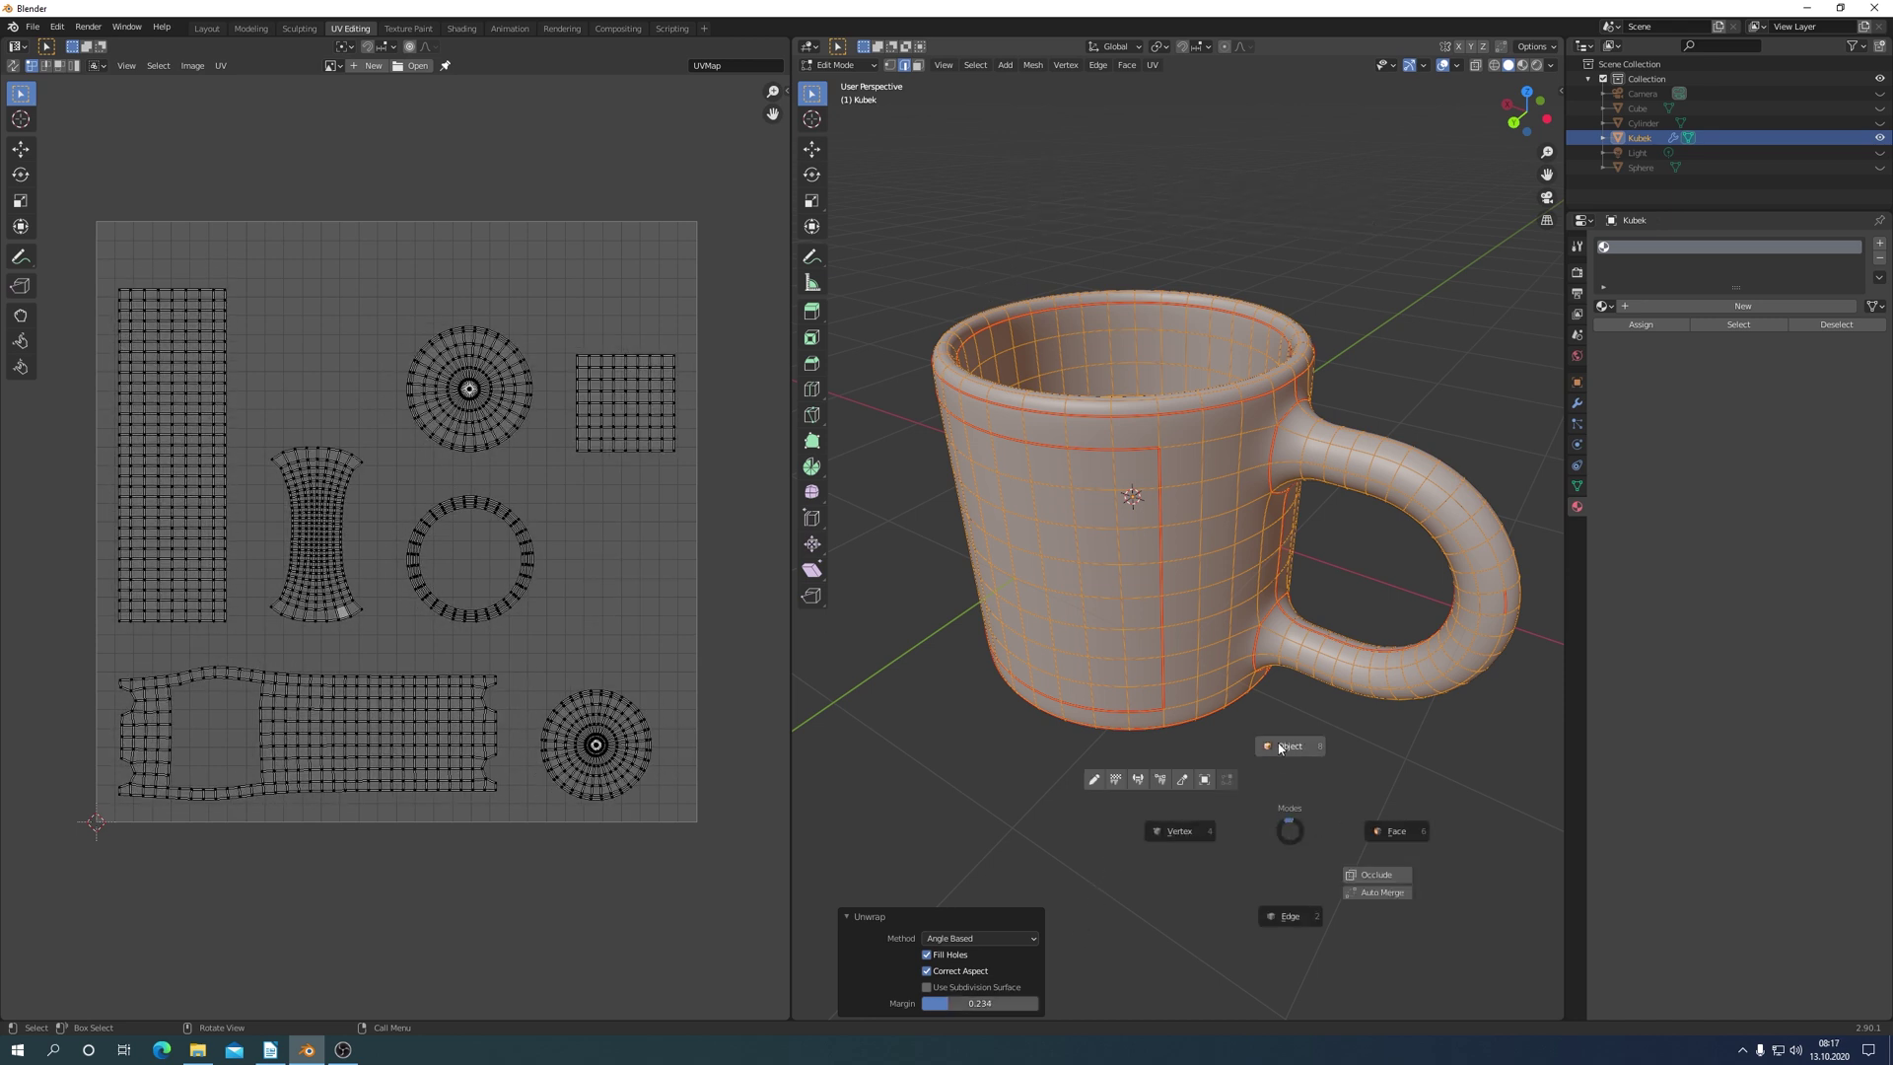
In Object Mode, rename the mug's material to Kubek and drive its Base Color with an Image Texture.
left_click(1288, 747)
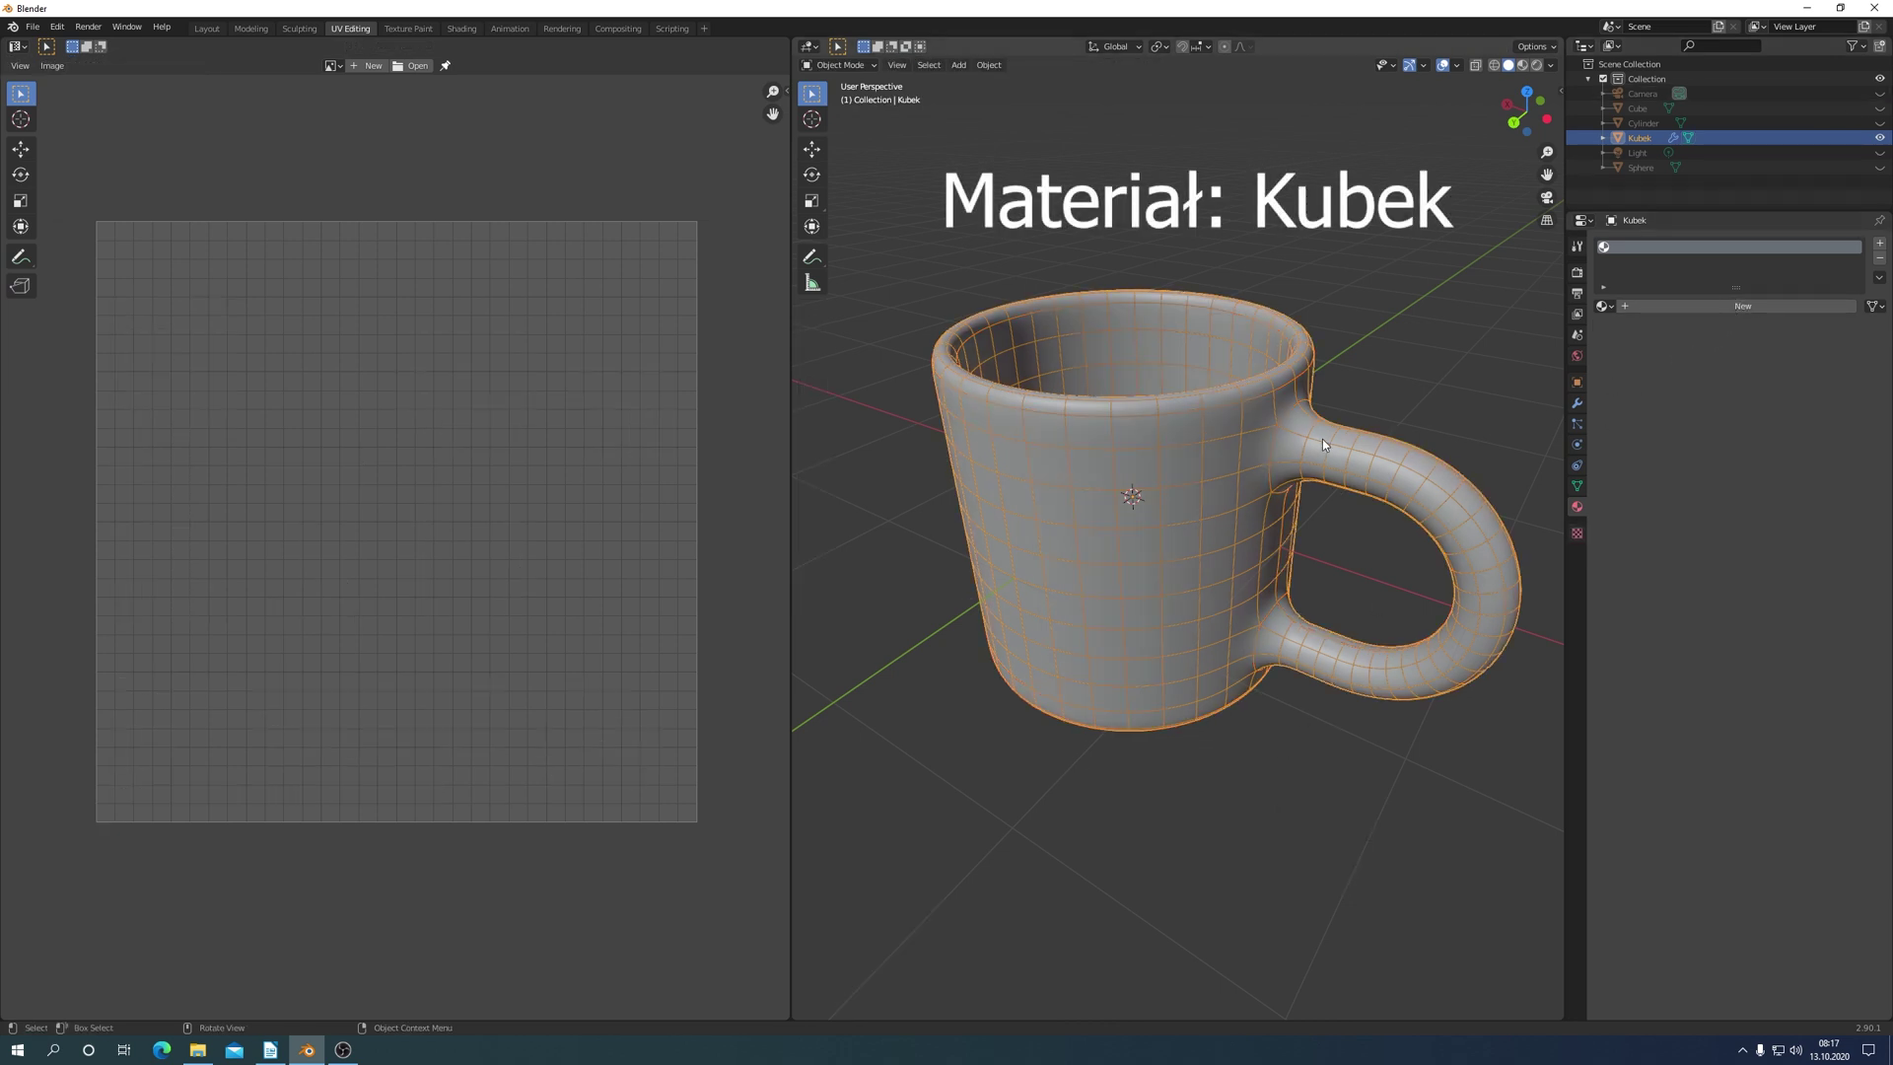
left_click(1741, 305)
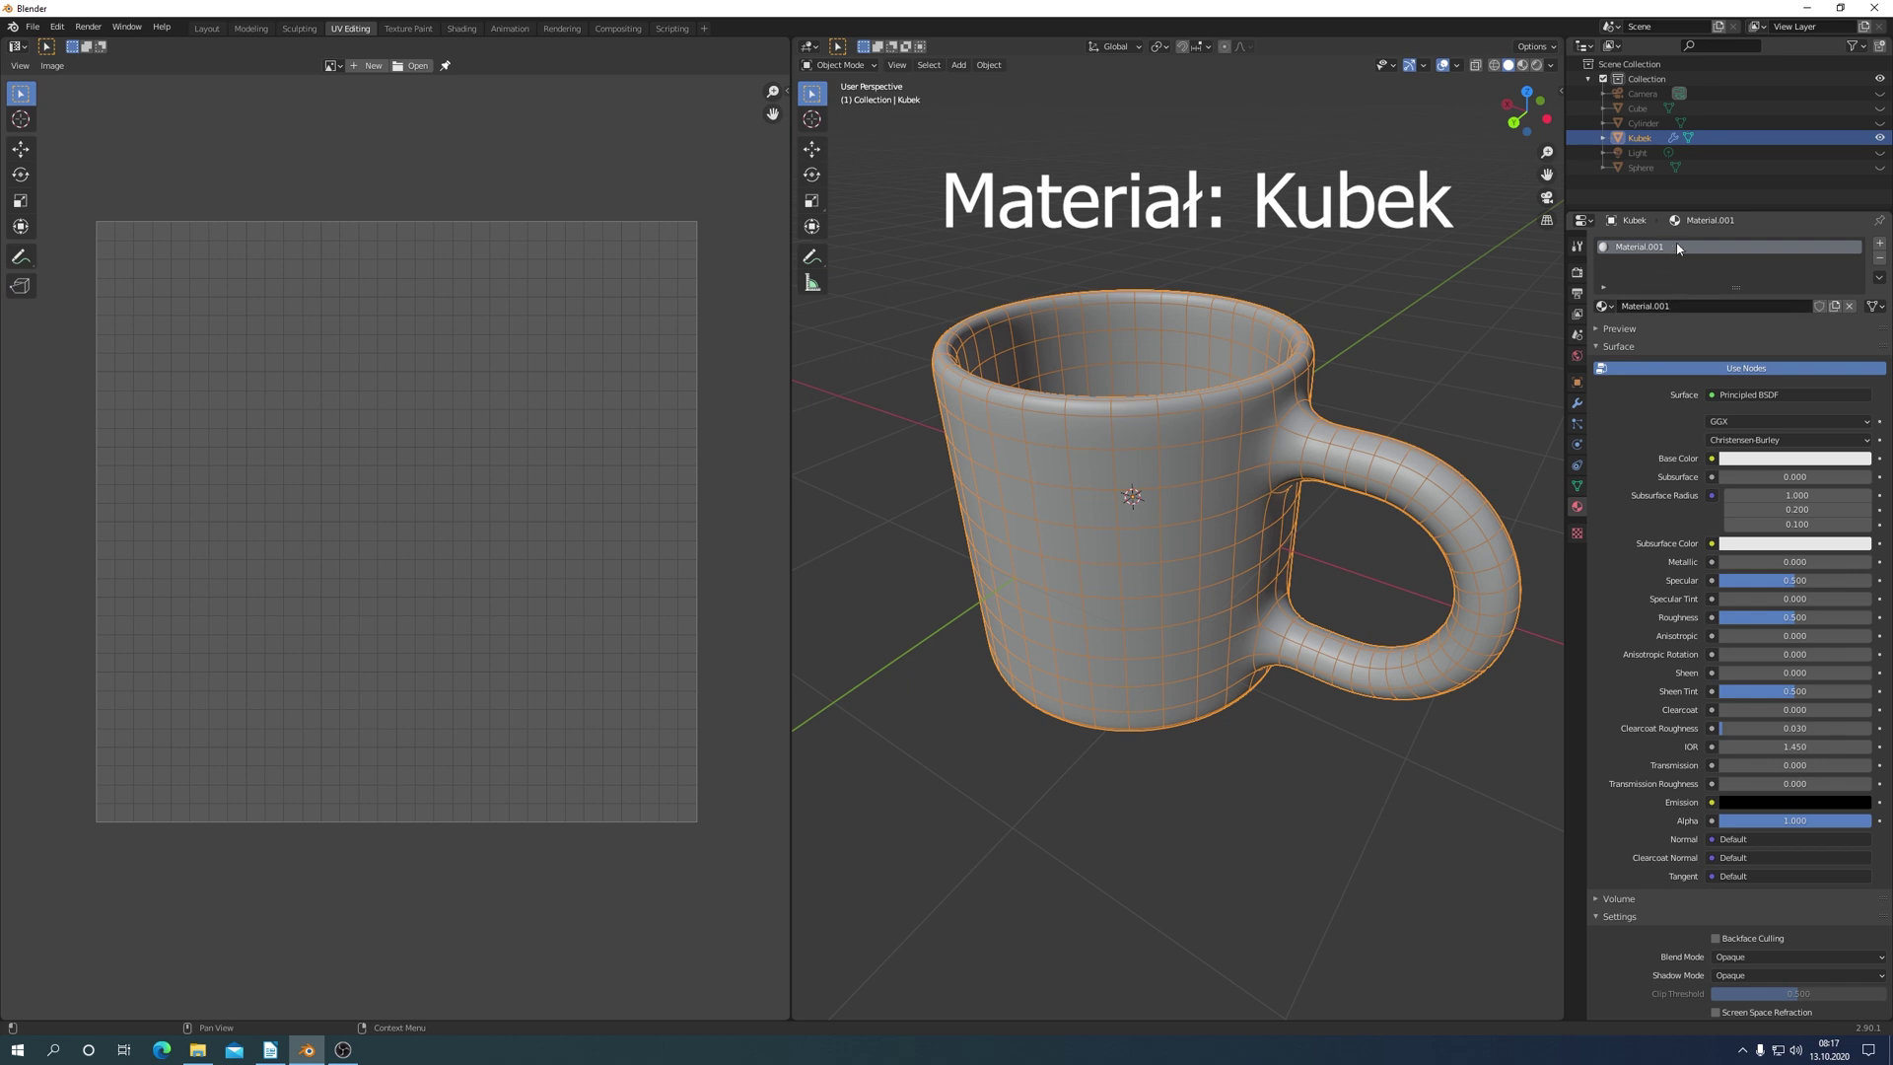
double_click(1676, 245)
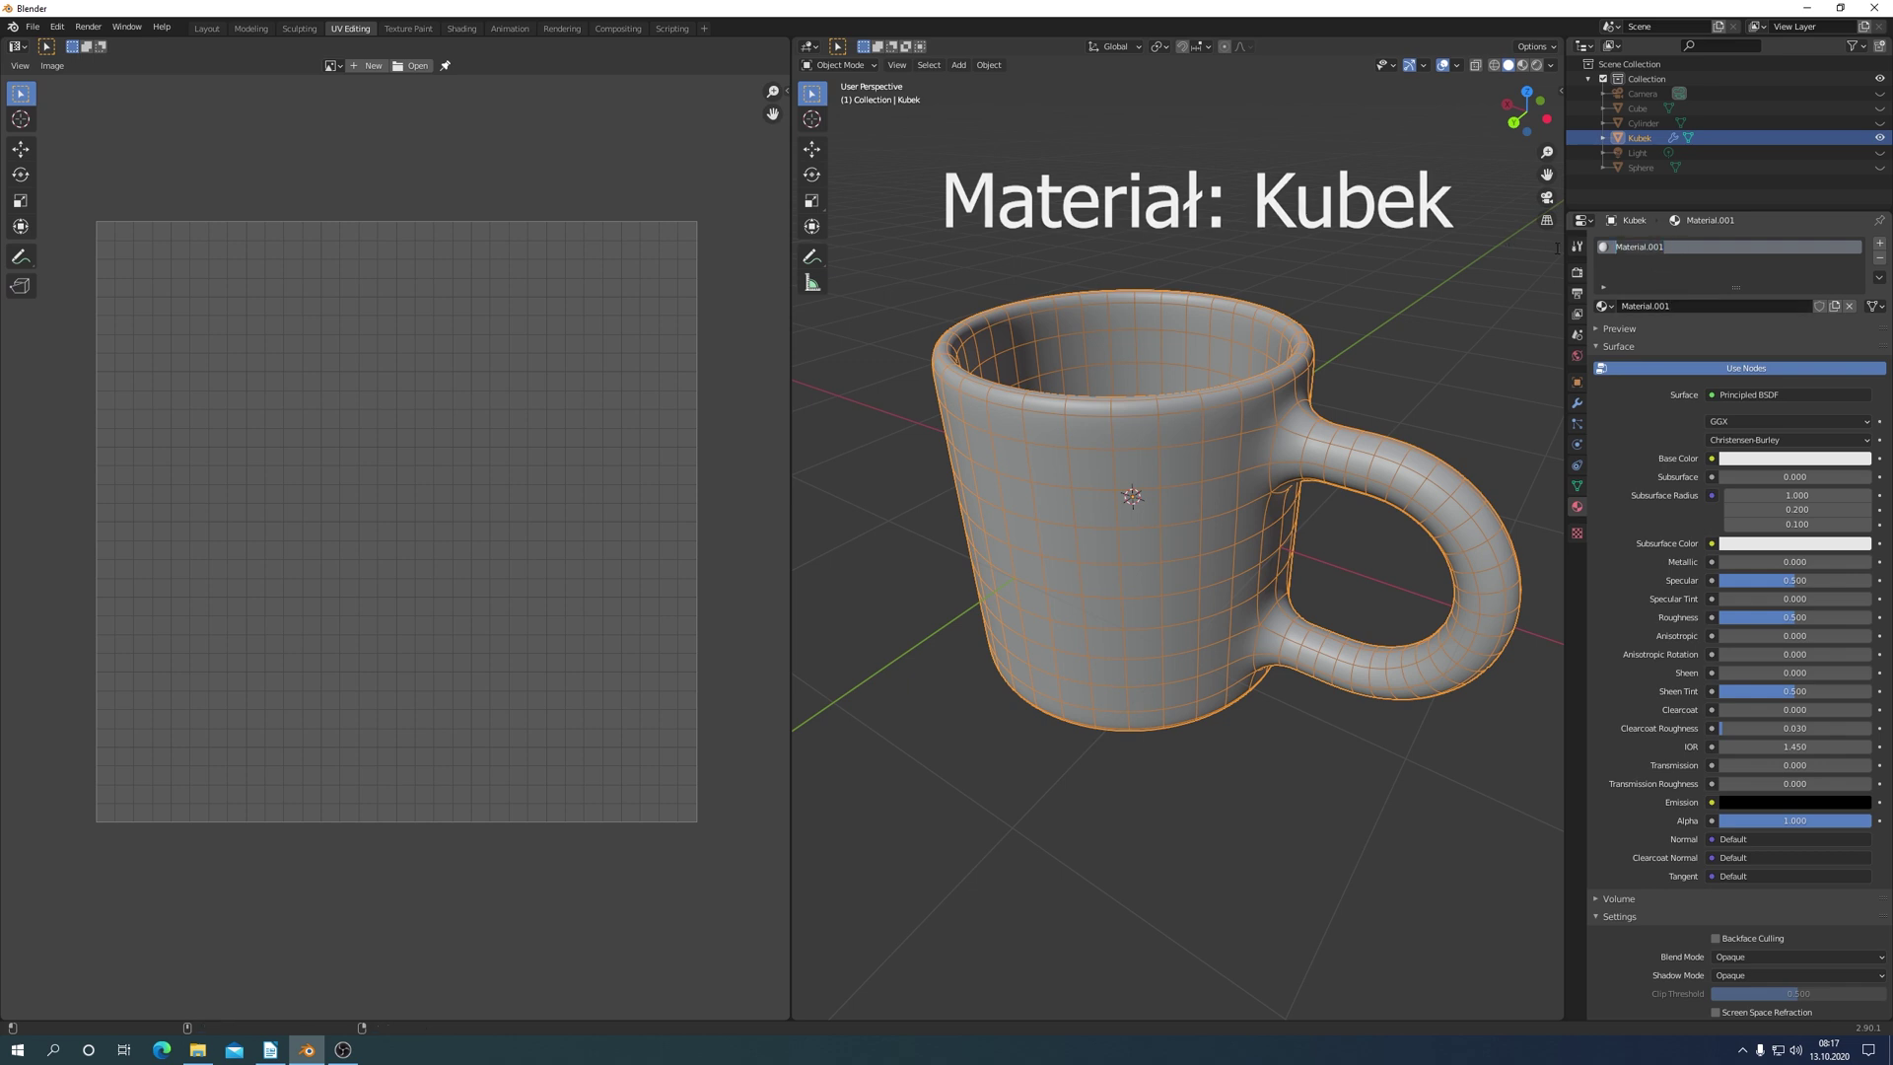
type("Kubek")
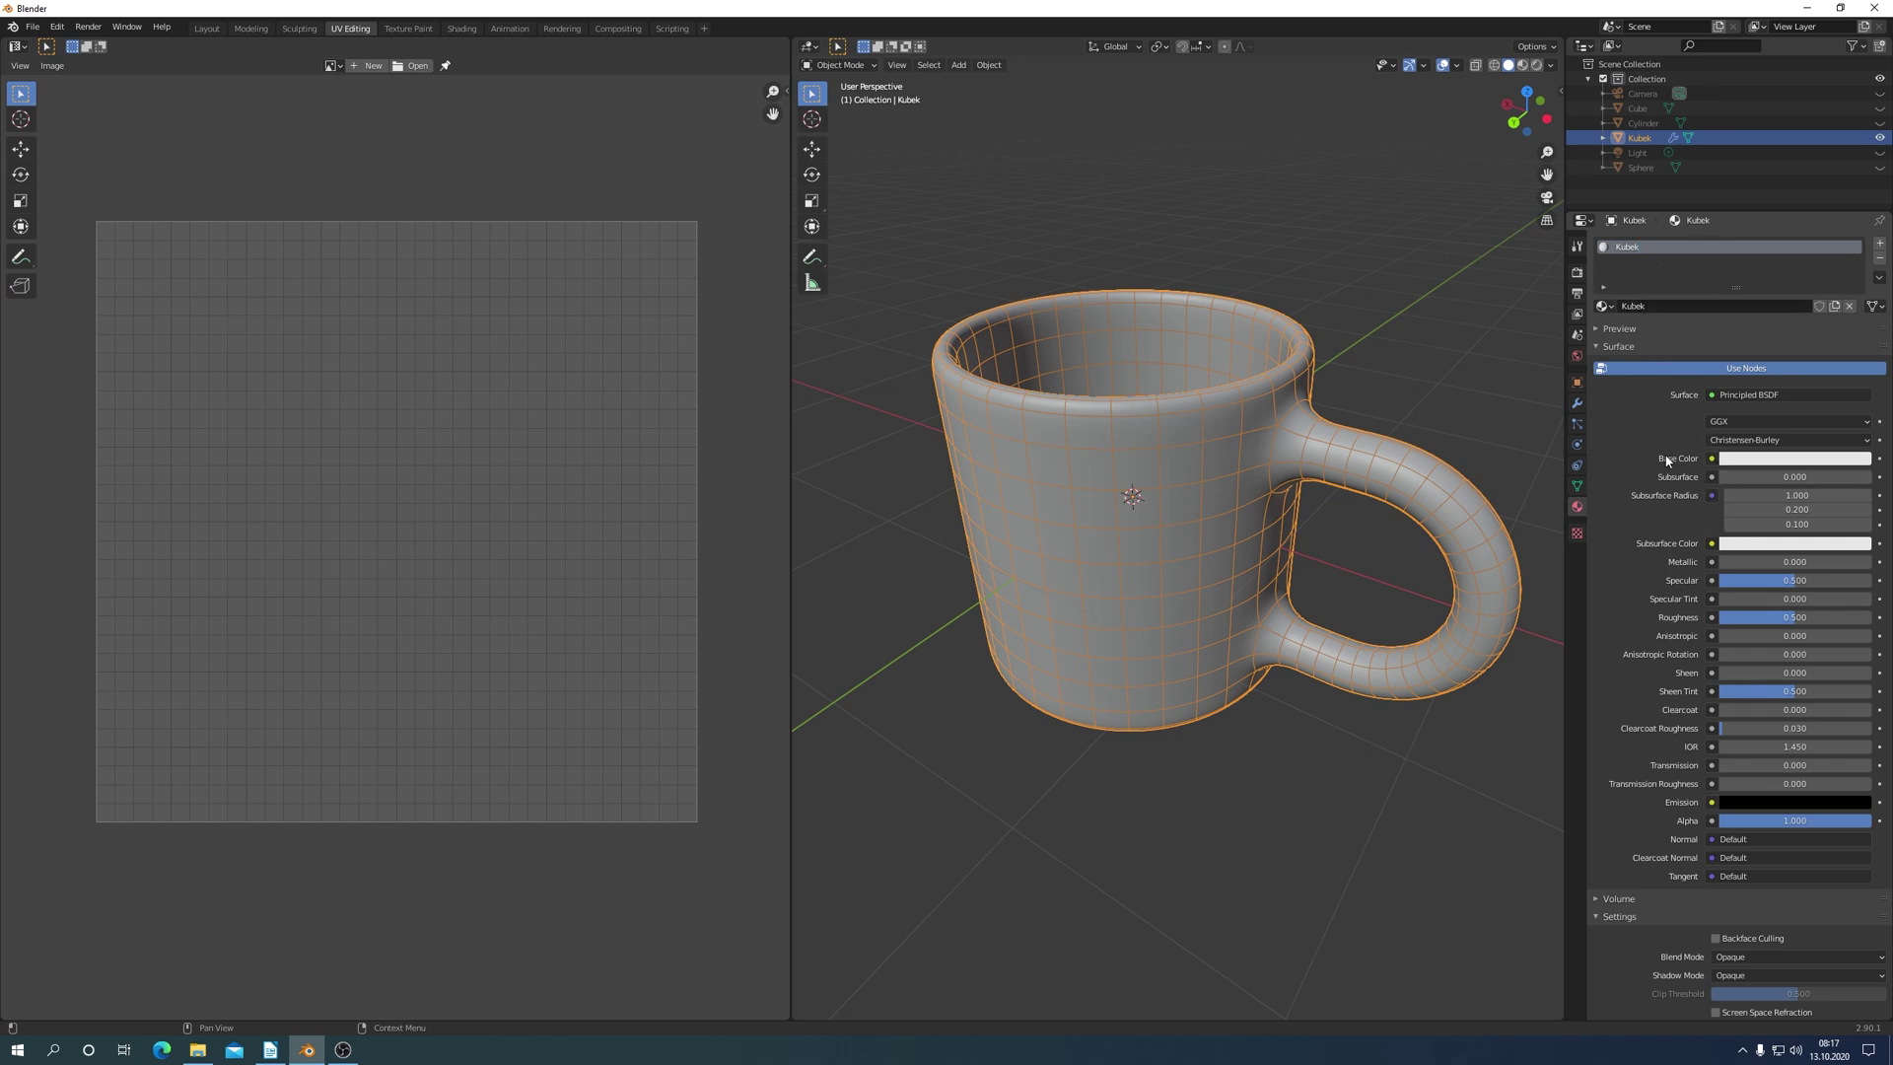
left_click(1712, 459)
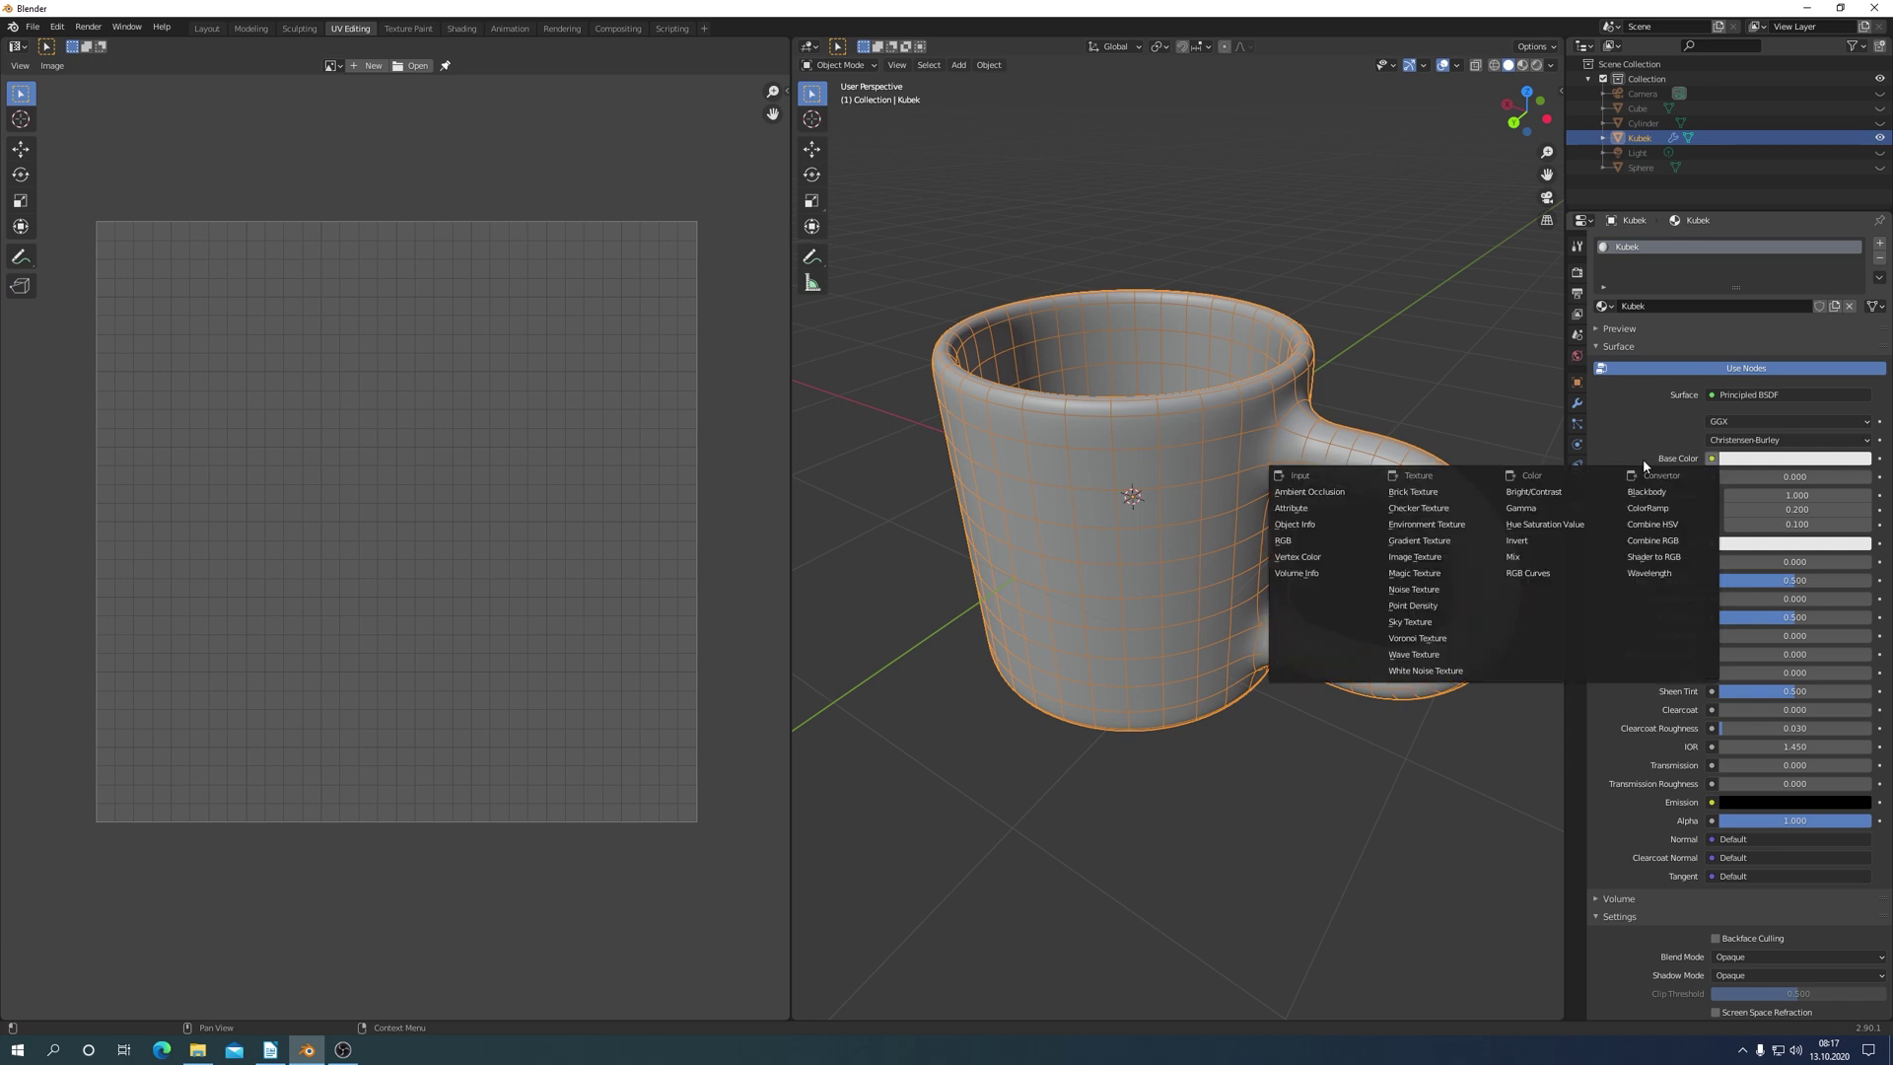
left_click(1421, 558)
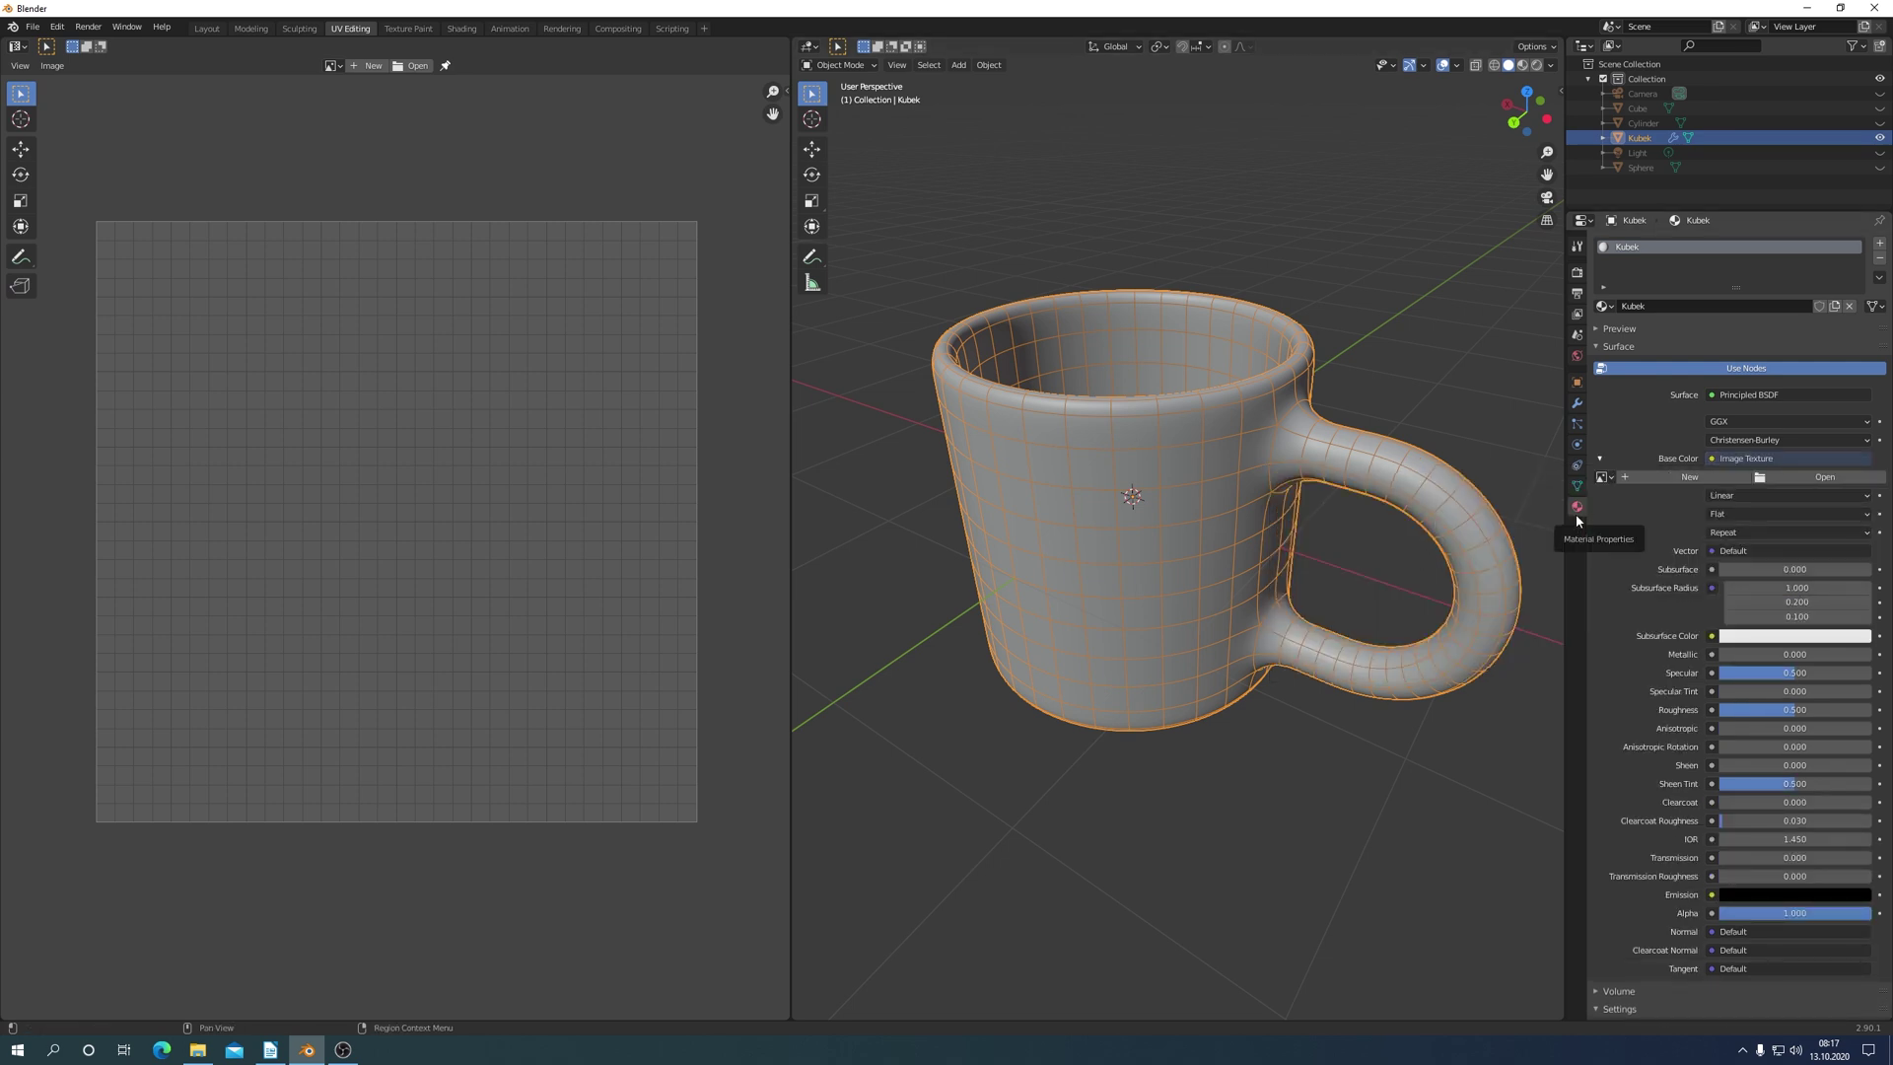
Load tekstura.png from the Pictures folder as the Base Color image.
left_click(1826, 477)
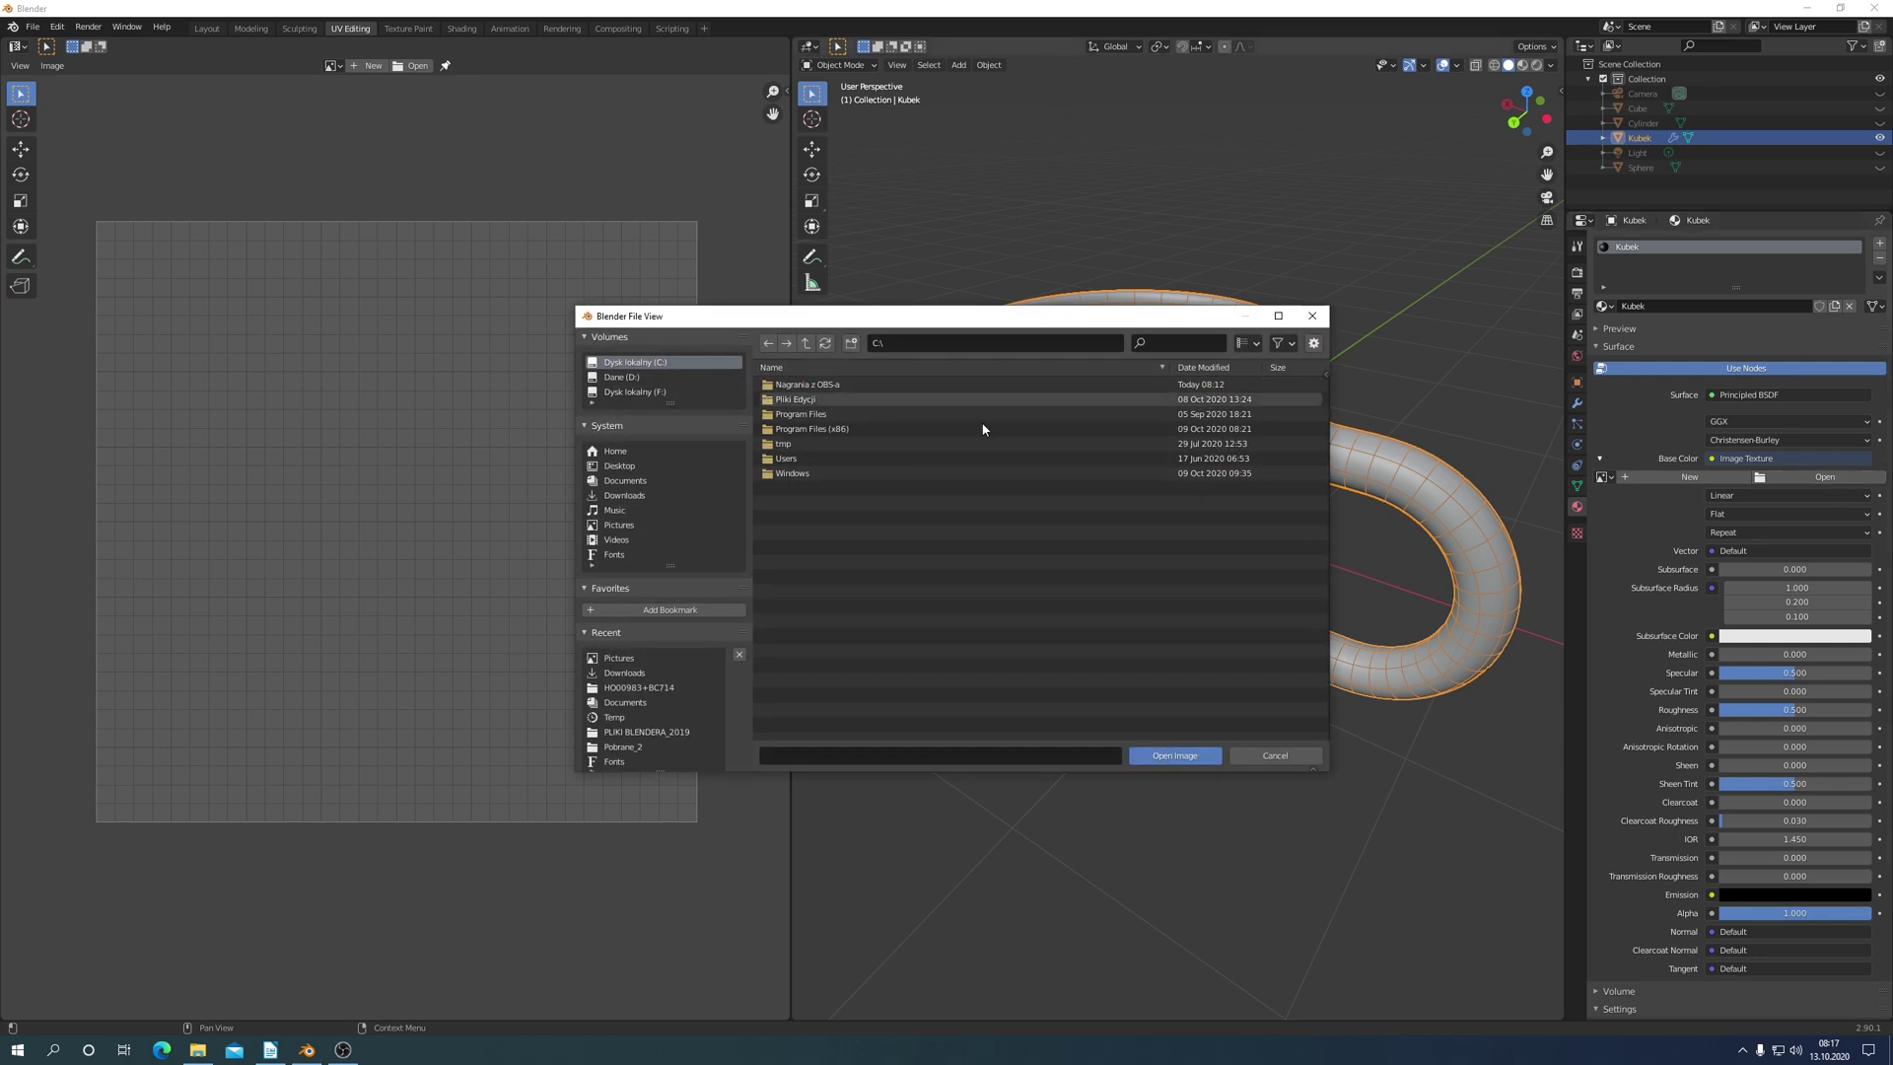
left_click(619, 525)
left_click(799, 444)
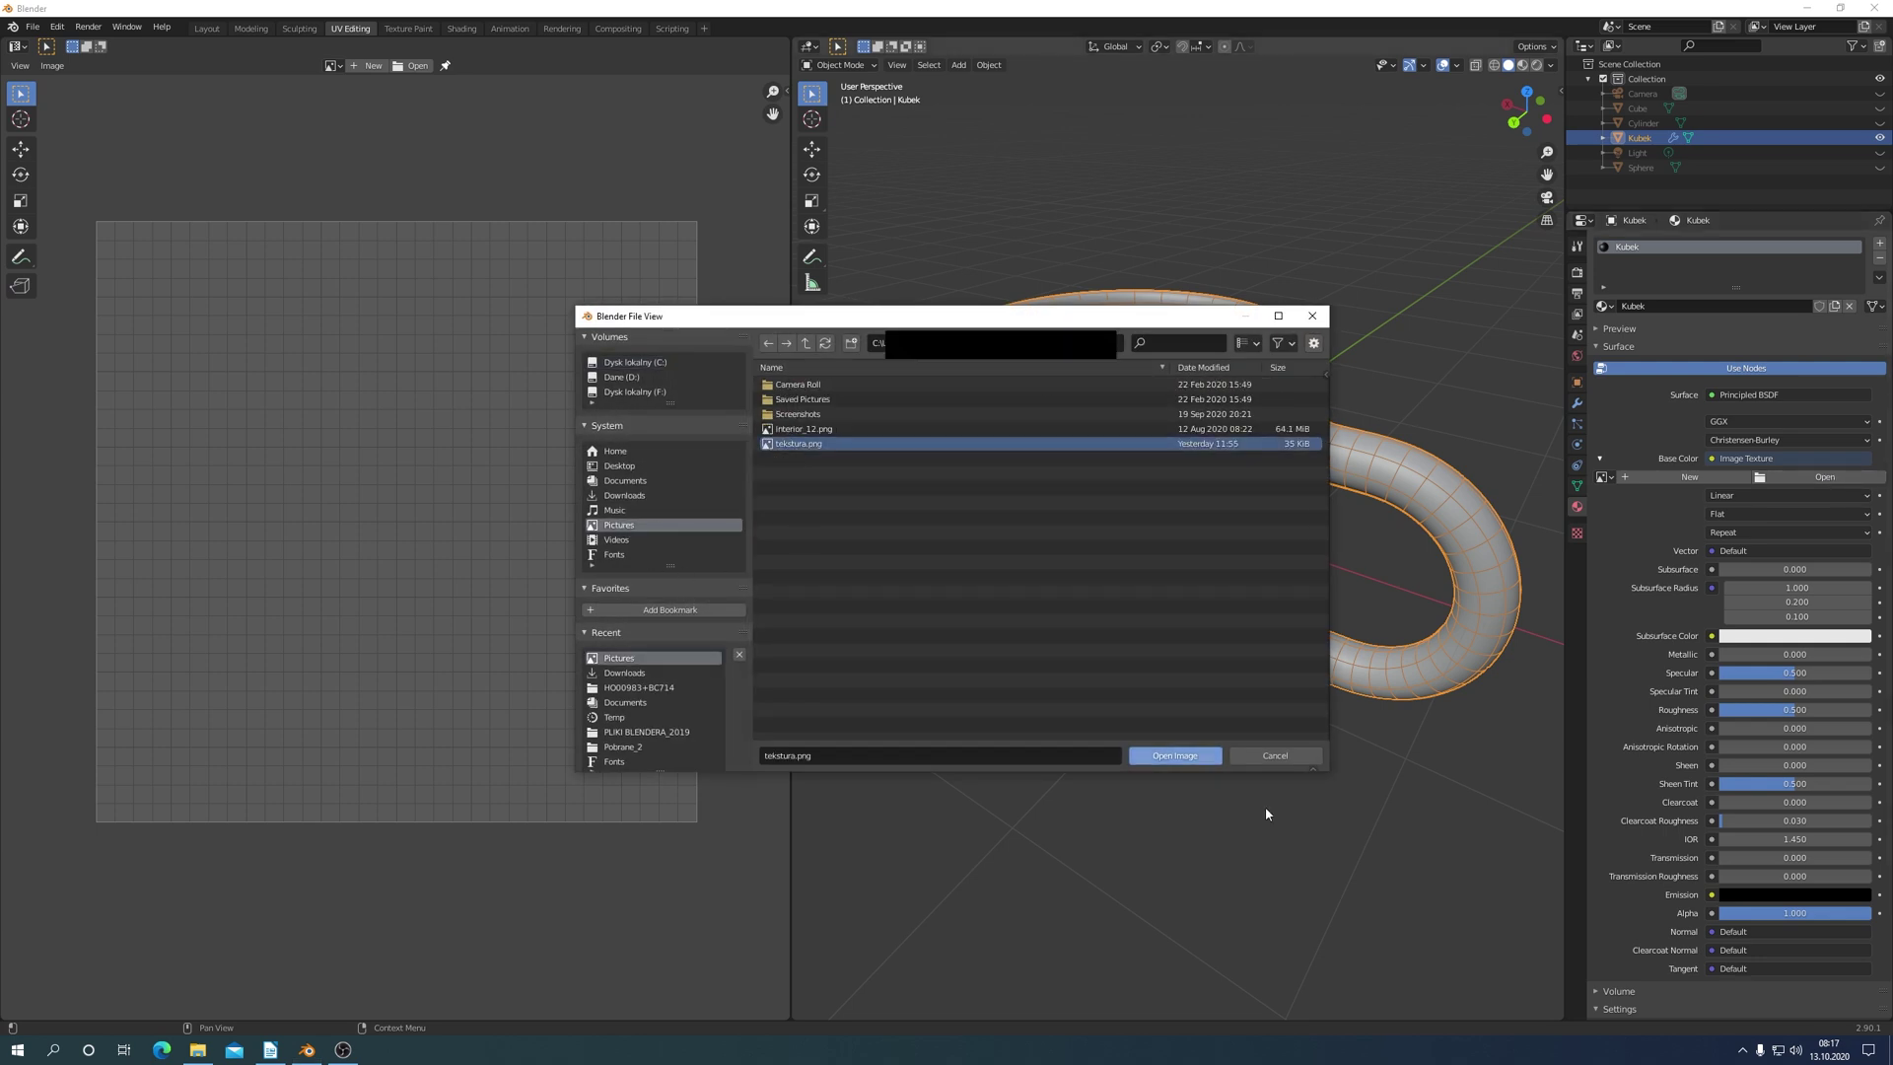
left_click(1198, 759)
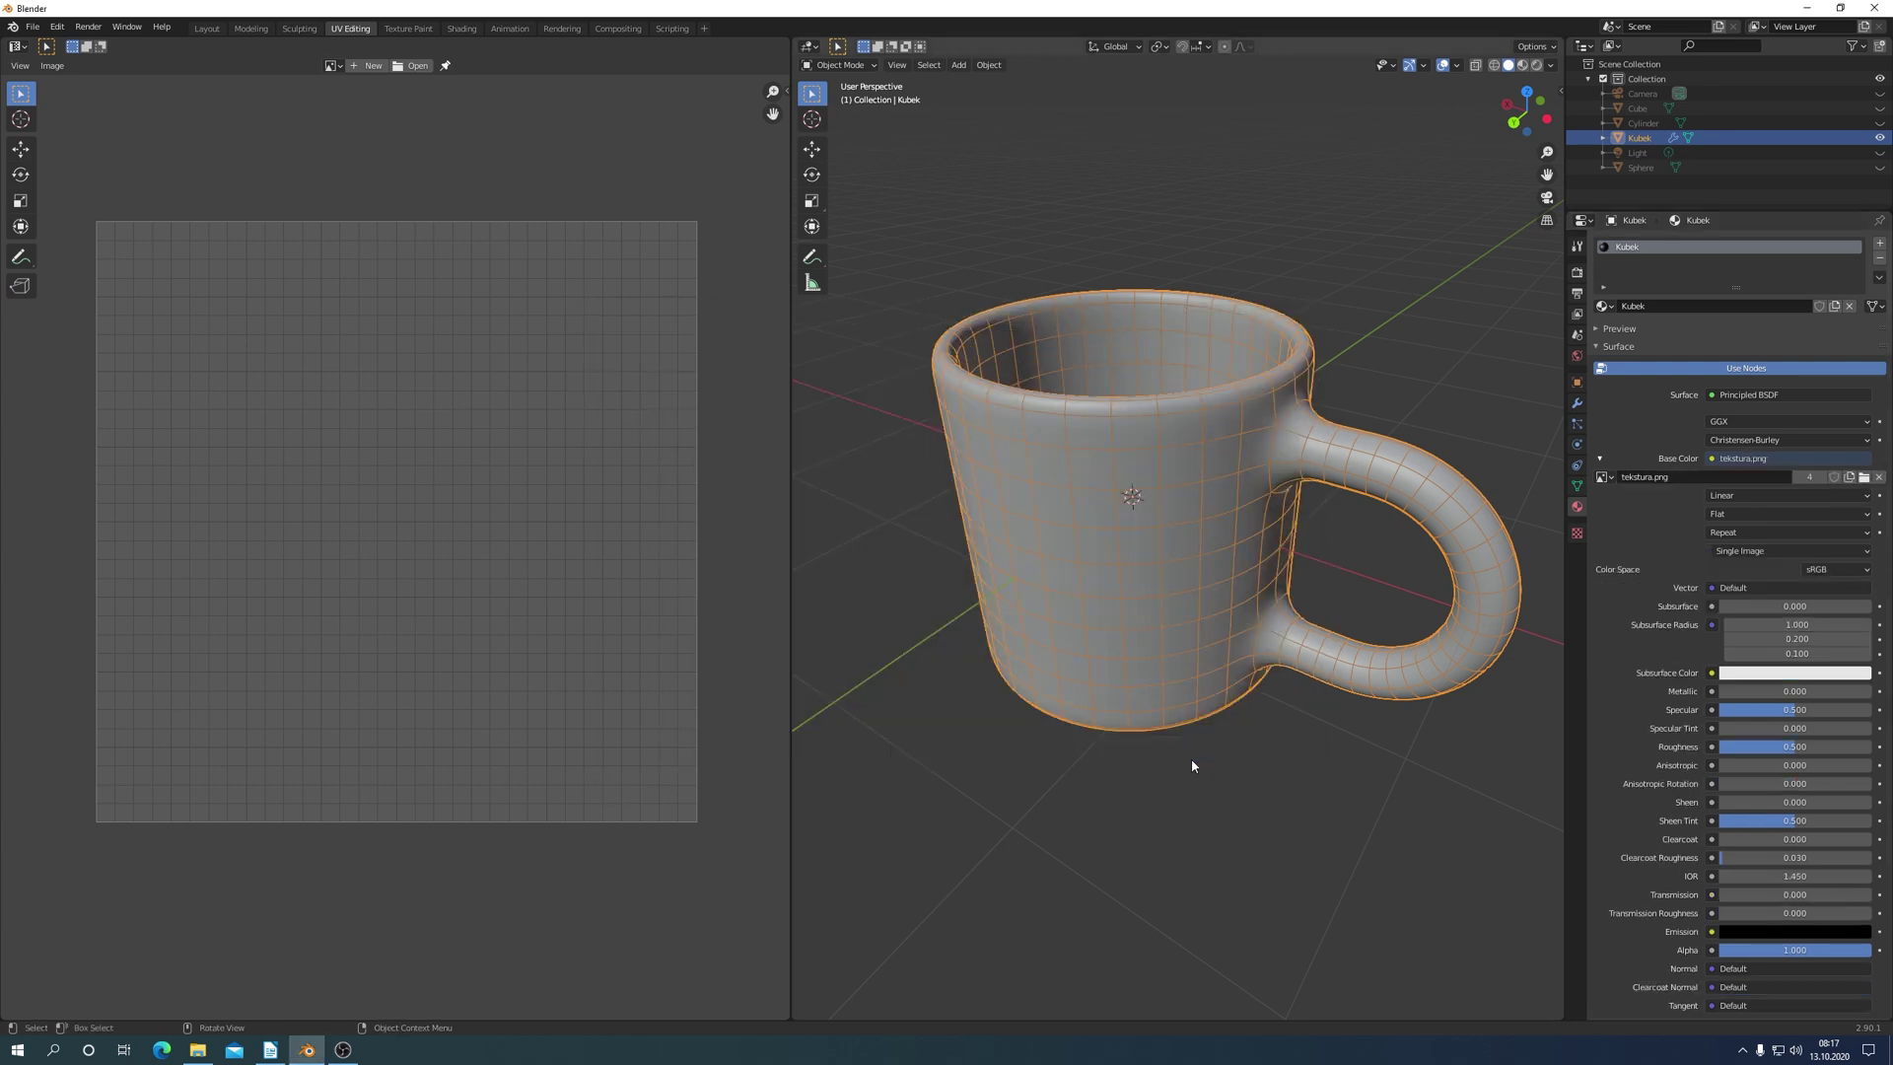
Show tekstura.png in the UV editor and view the mug in Edit Mode with Material Preview shading.
left_click(335, 67)
left_click(395, 93)
scroll(483, 498, "down", 6)
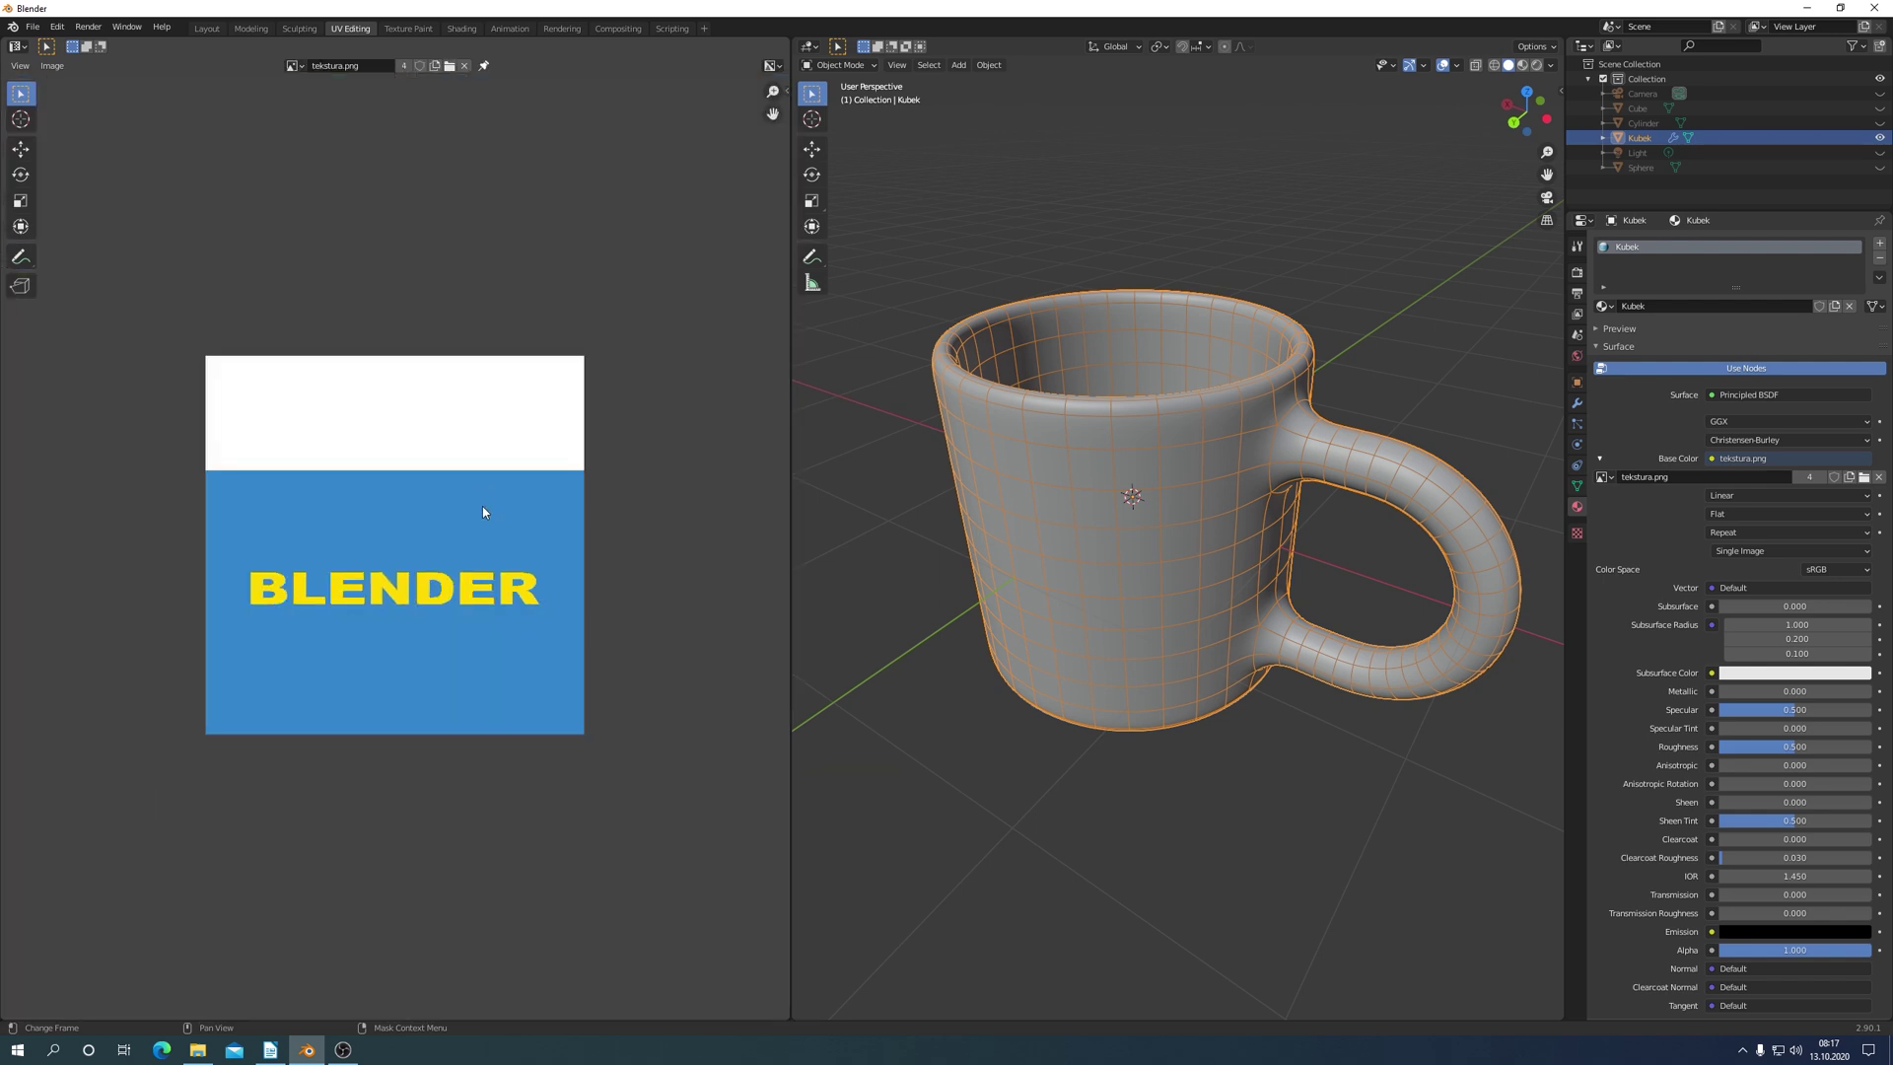
scroll(482, 512, "up", 2)
key("ctrl+Tab")
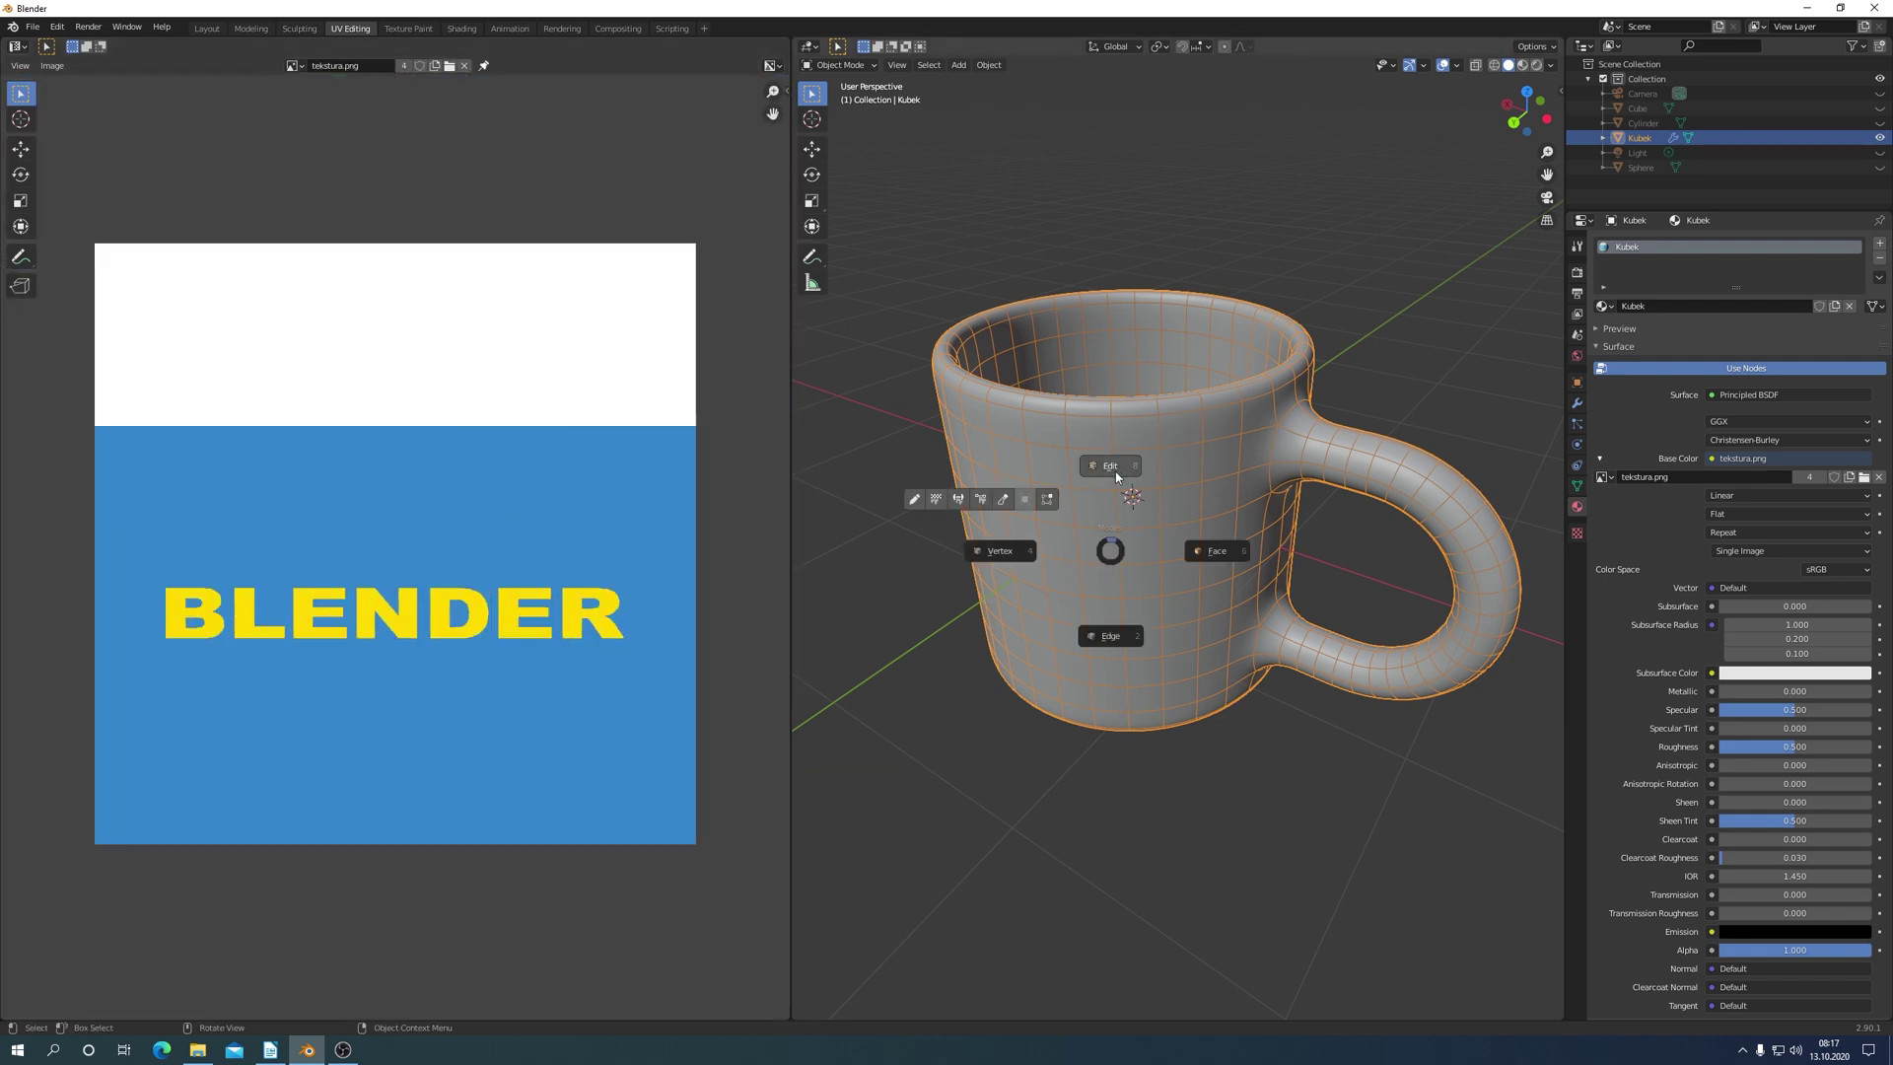
left_click(1114, 473)
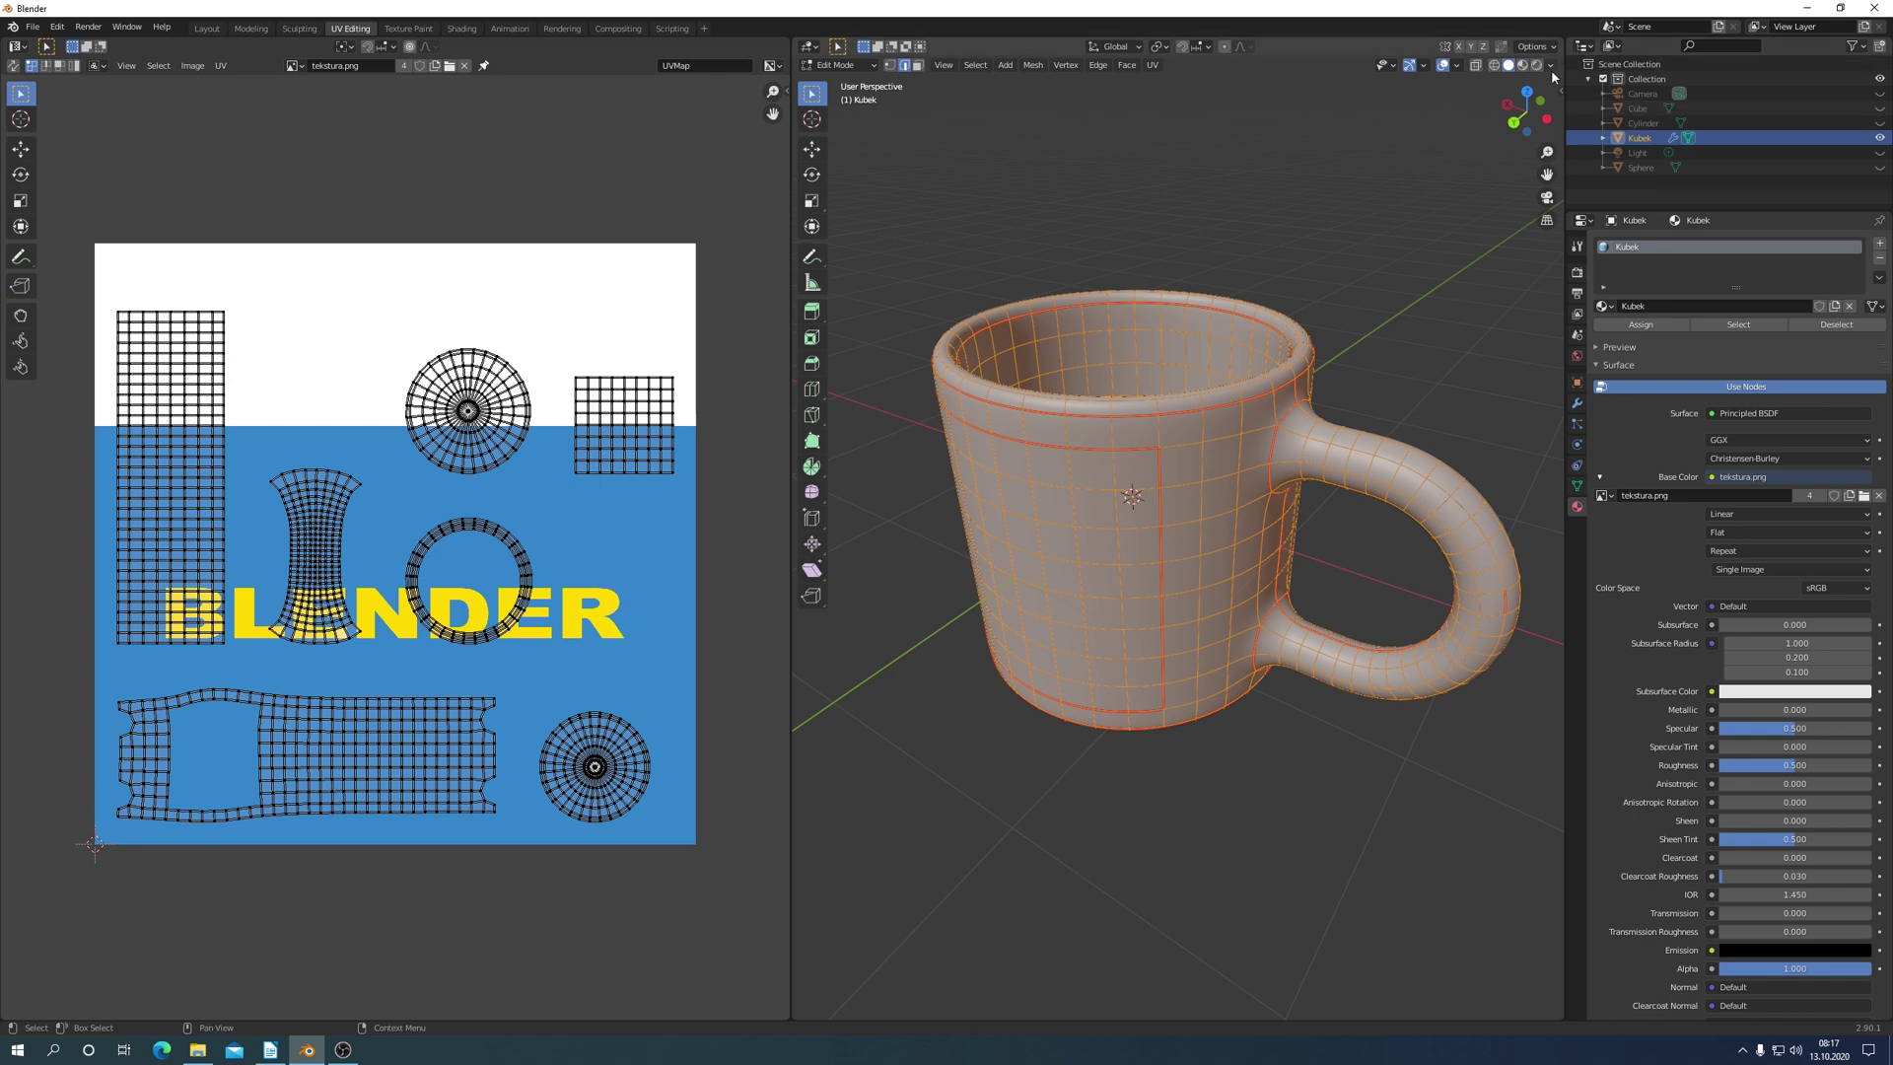
left_click(1524, 65)
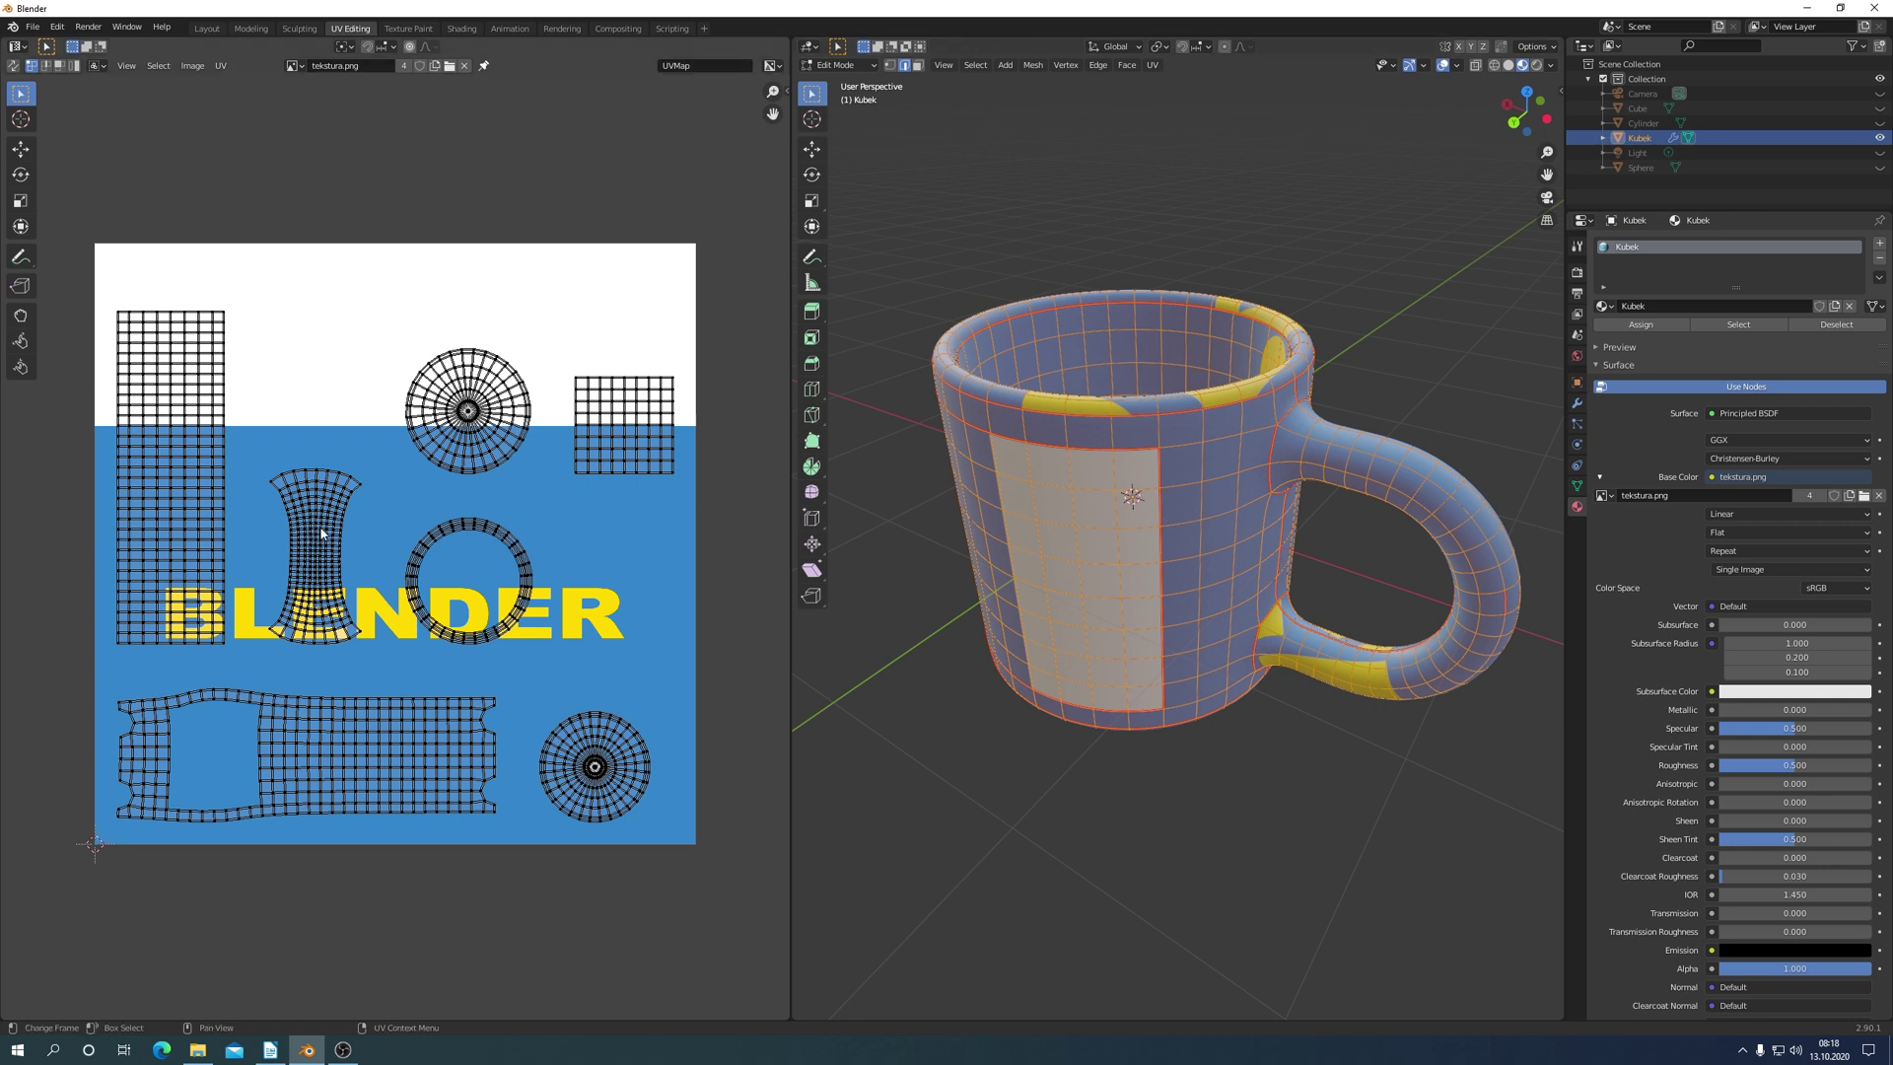
Move the hourglass and ring UV islands up into the white top band.
key("l")
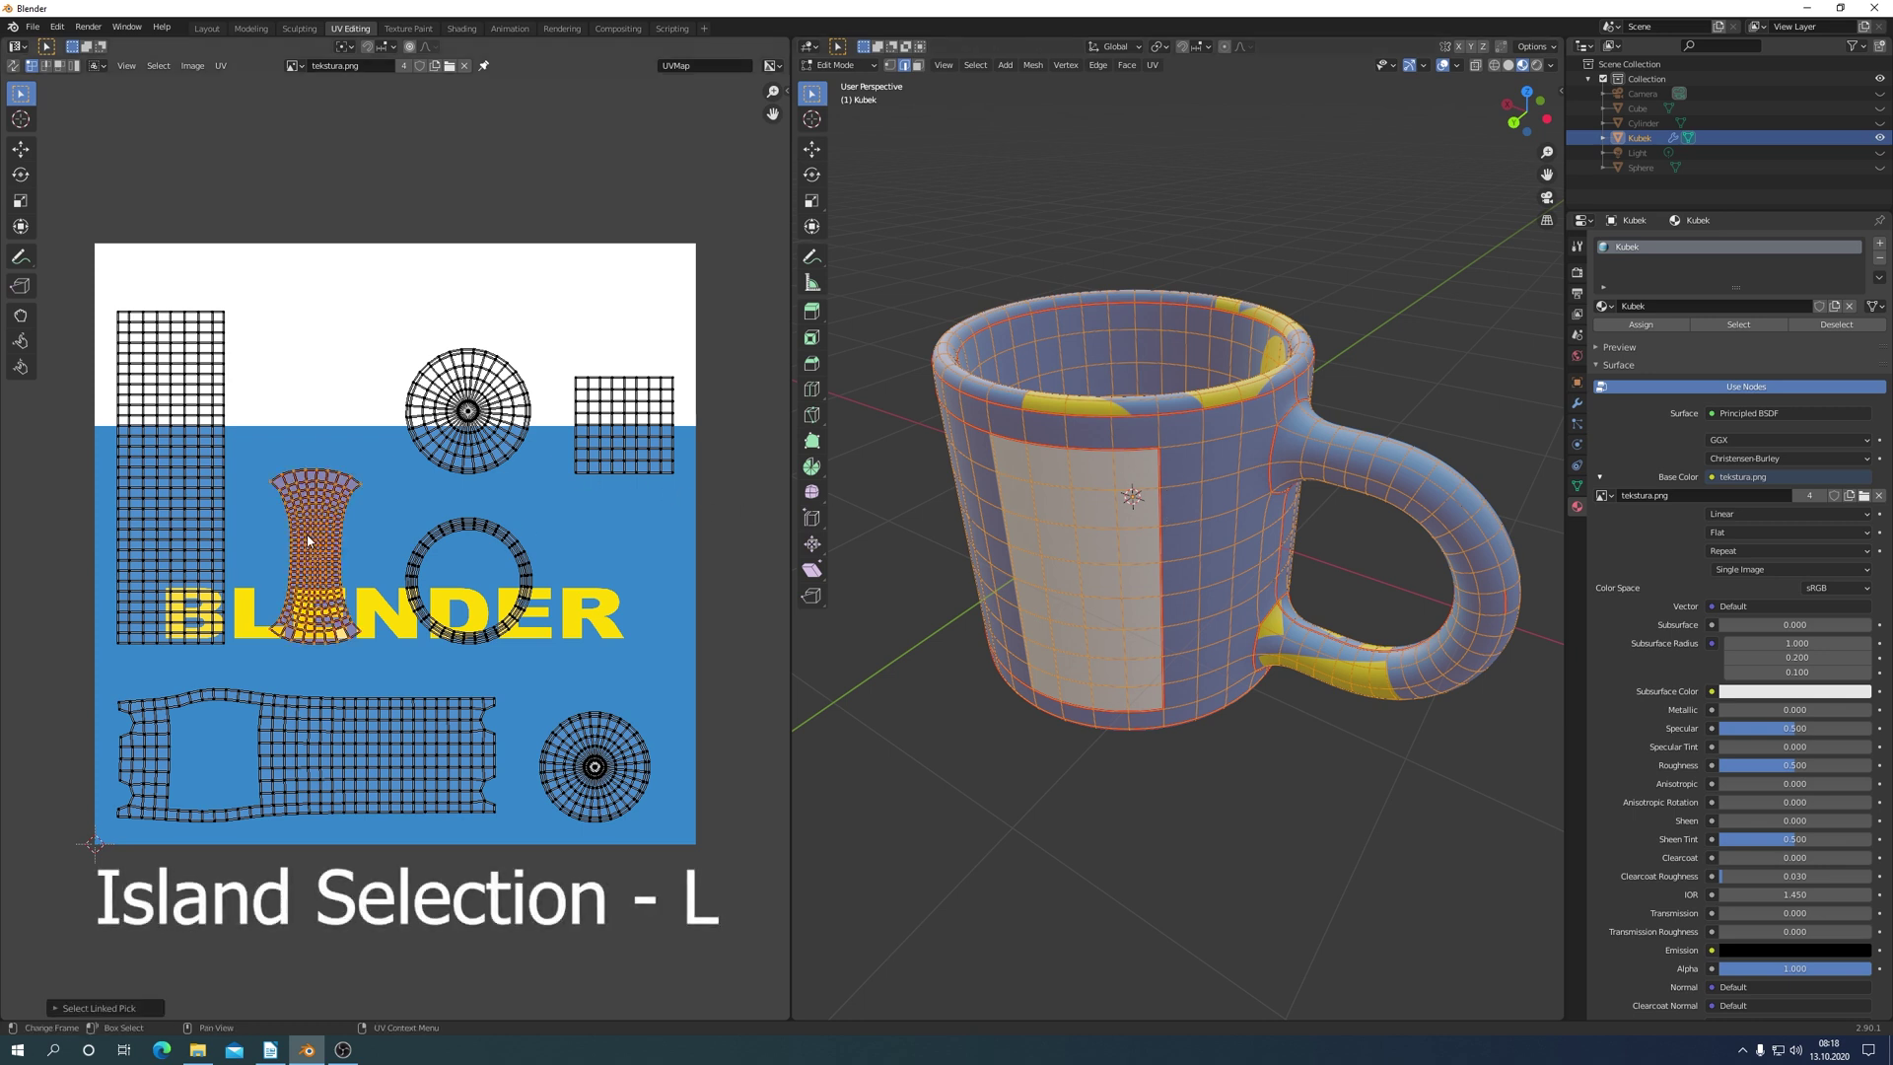
key("g")
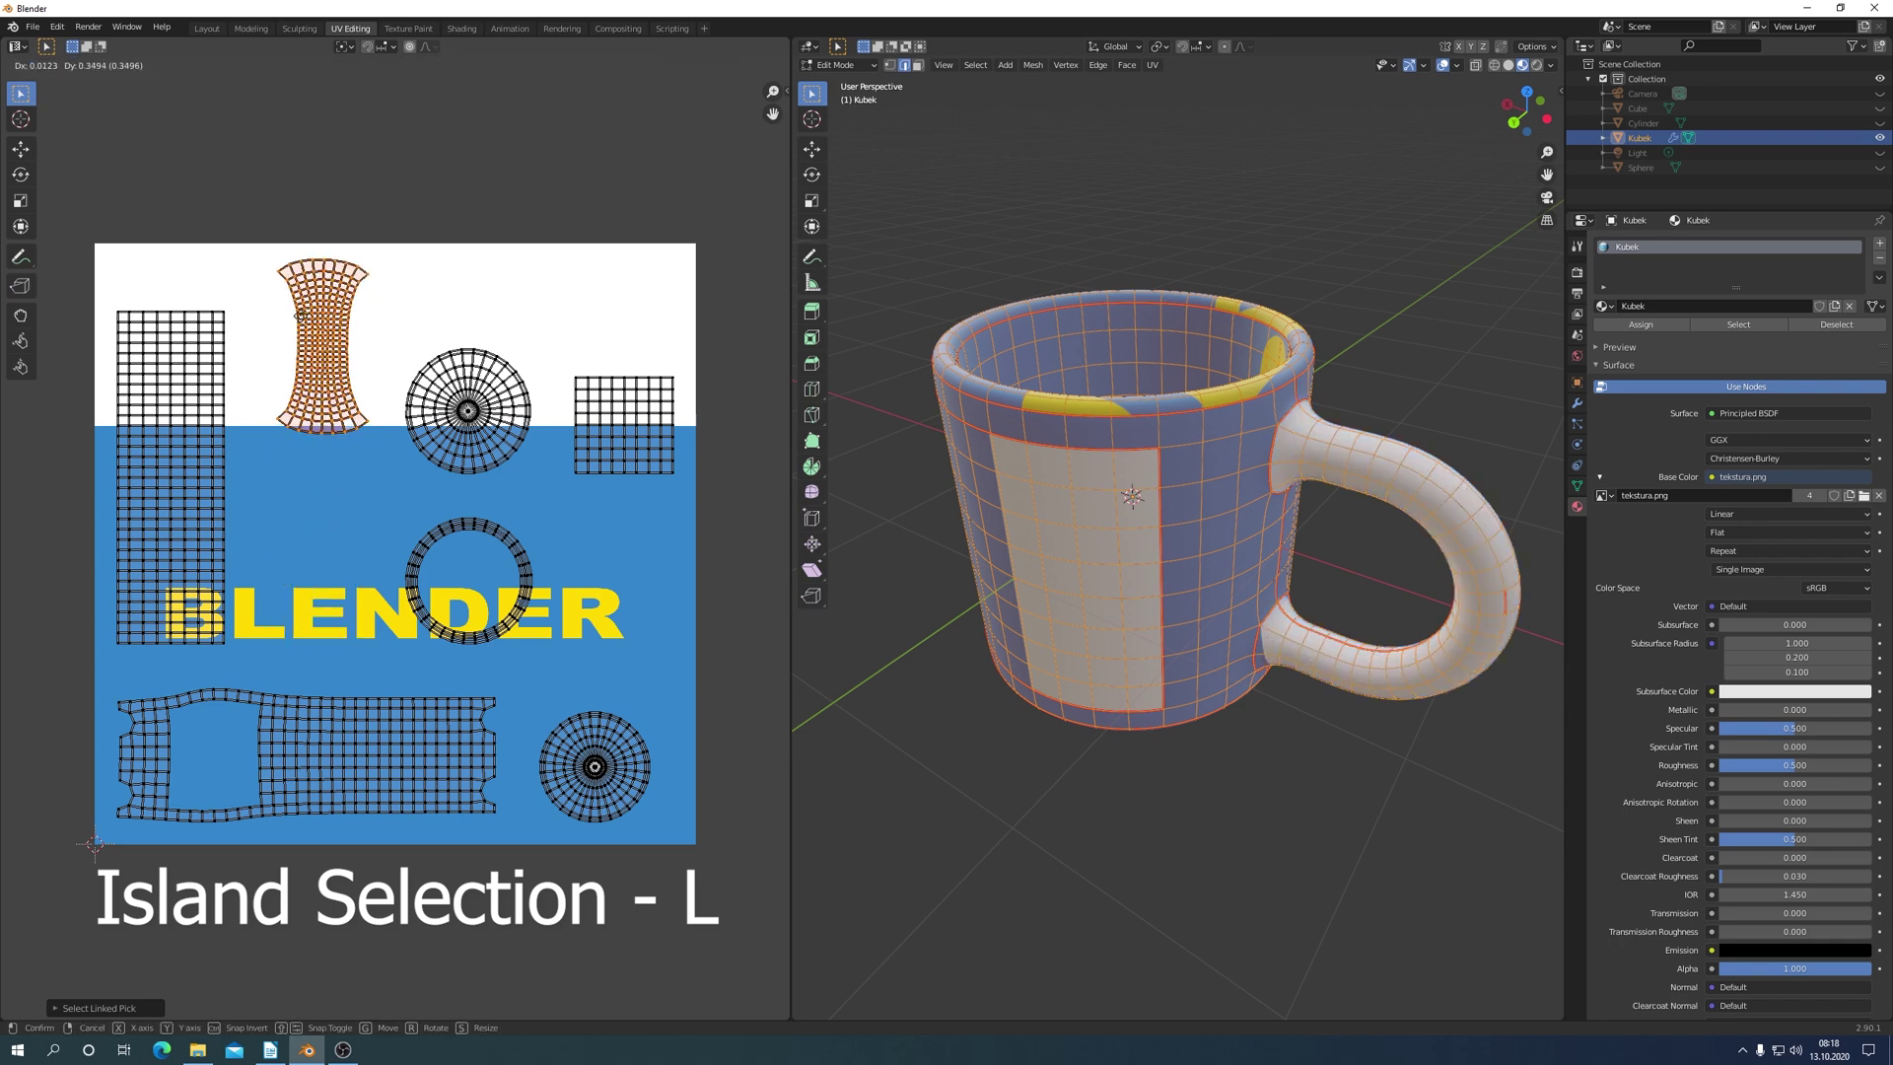
left_click(296, 315)
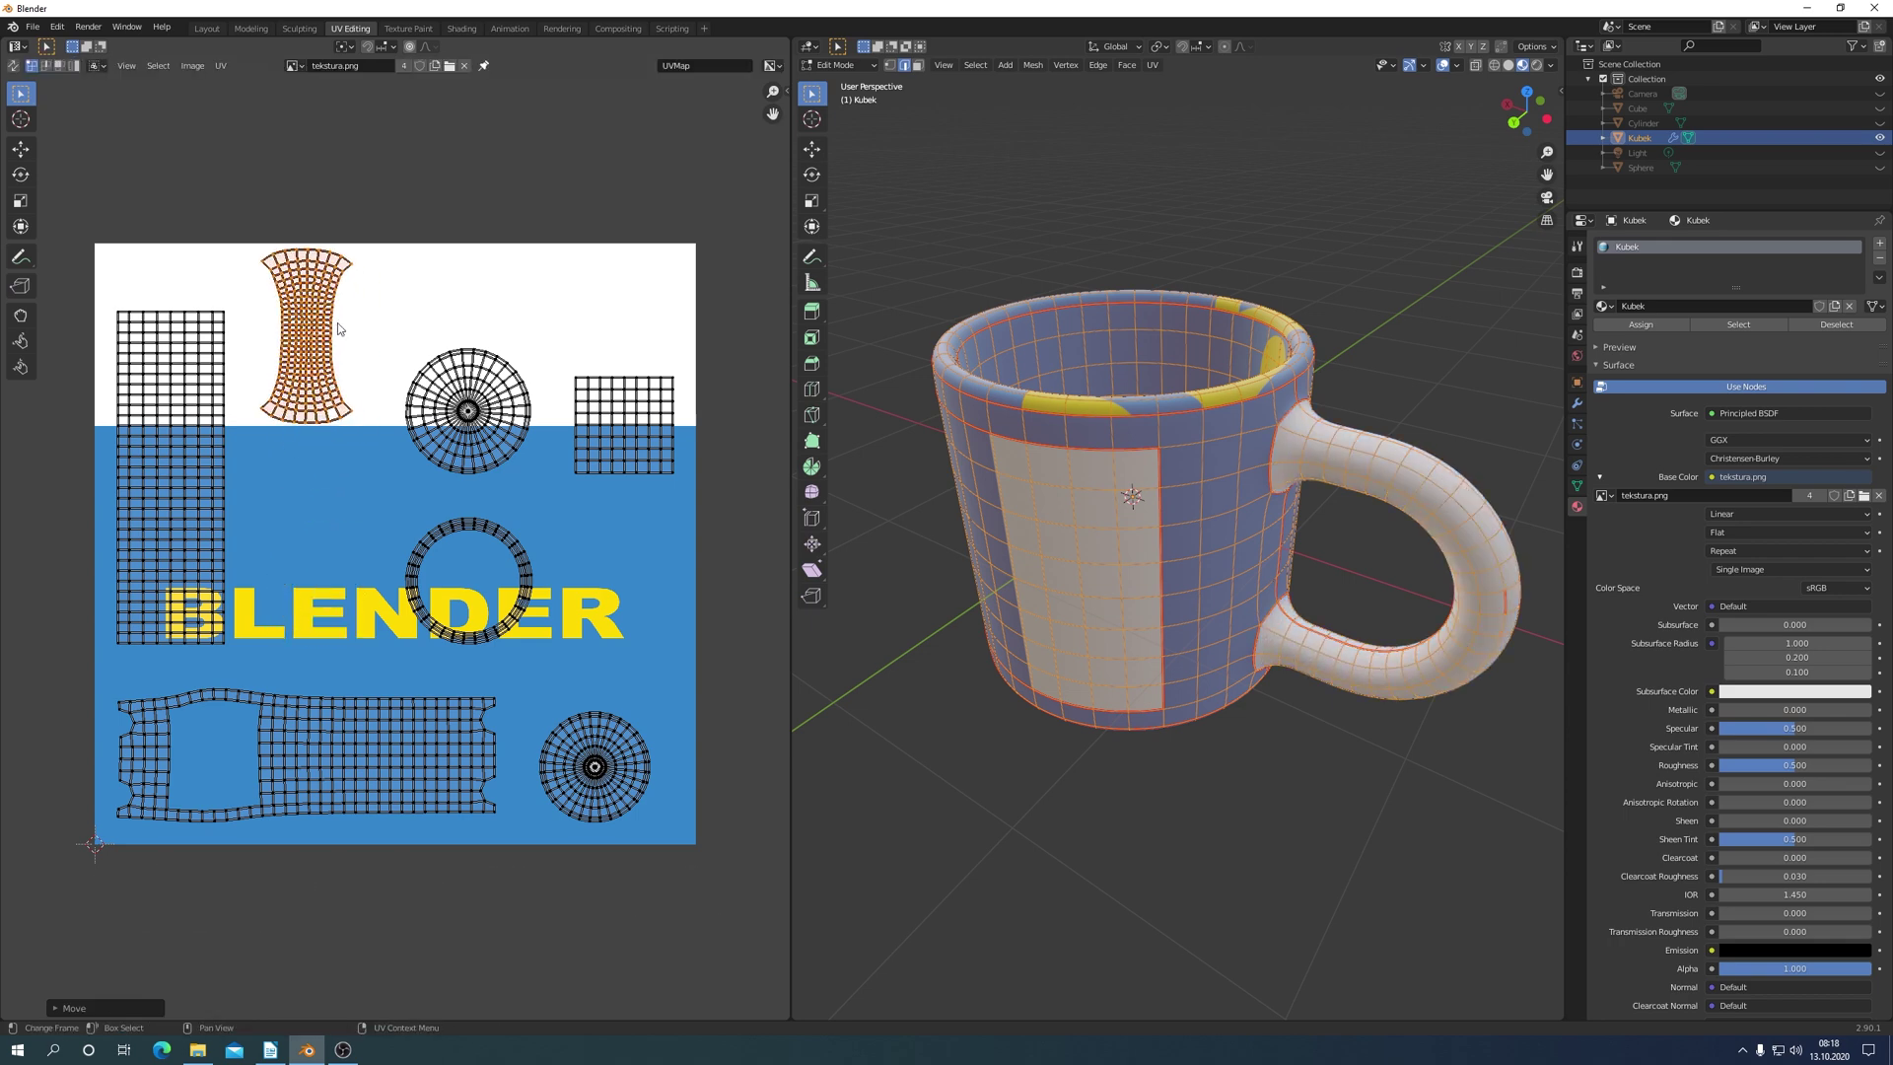
middle_click_drag(1423, 658, 1233, 552)
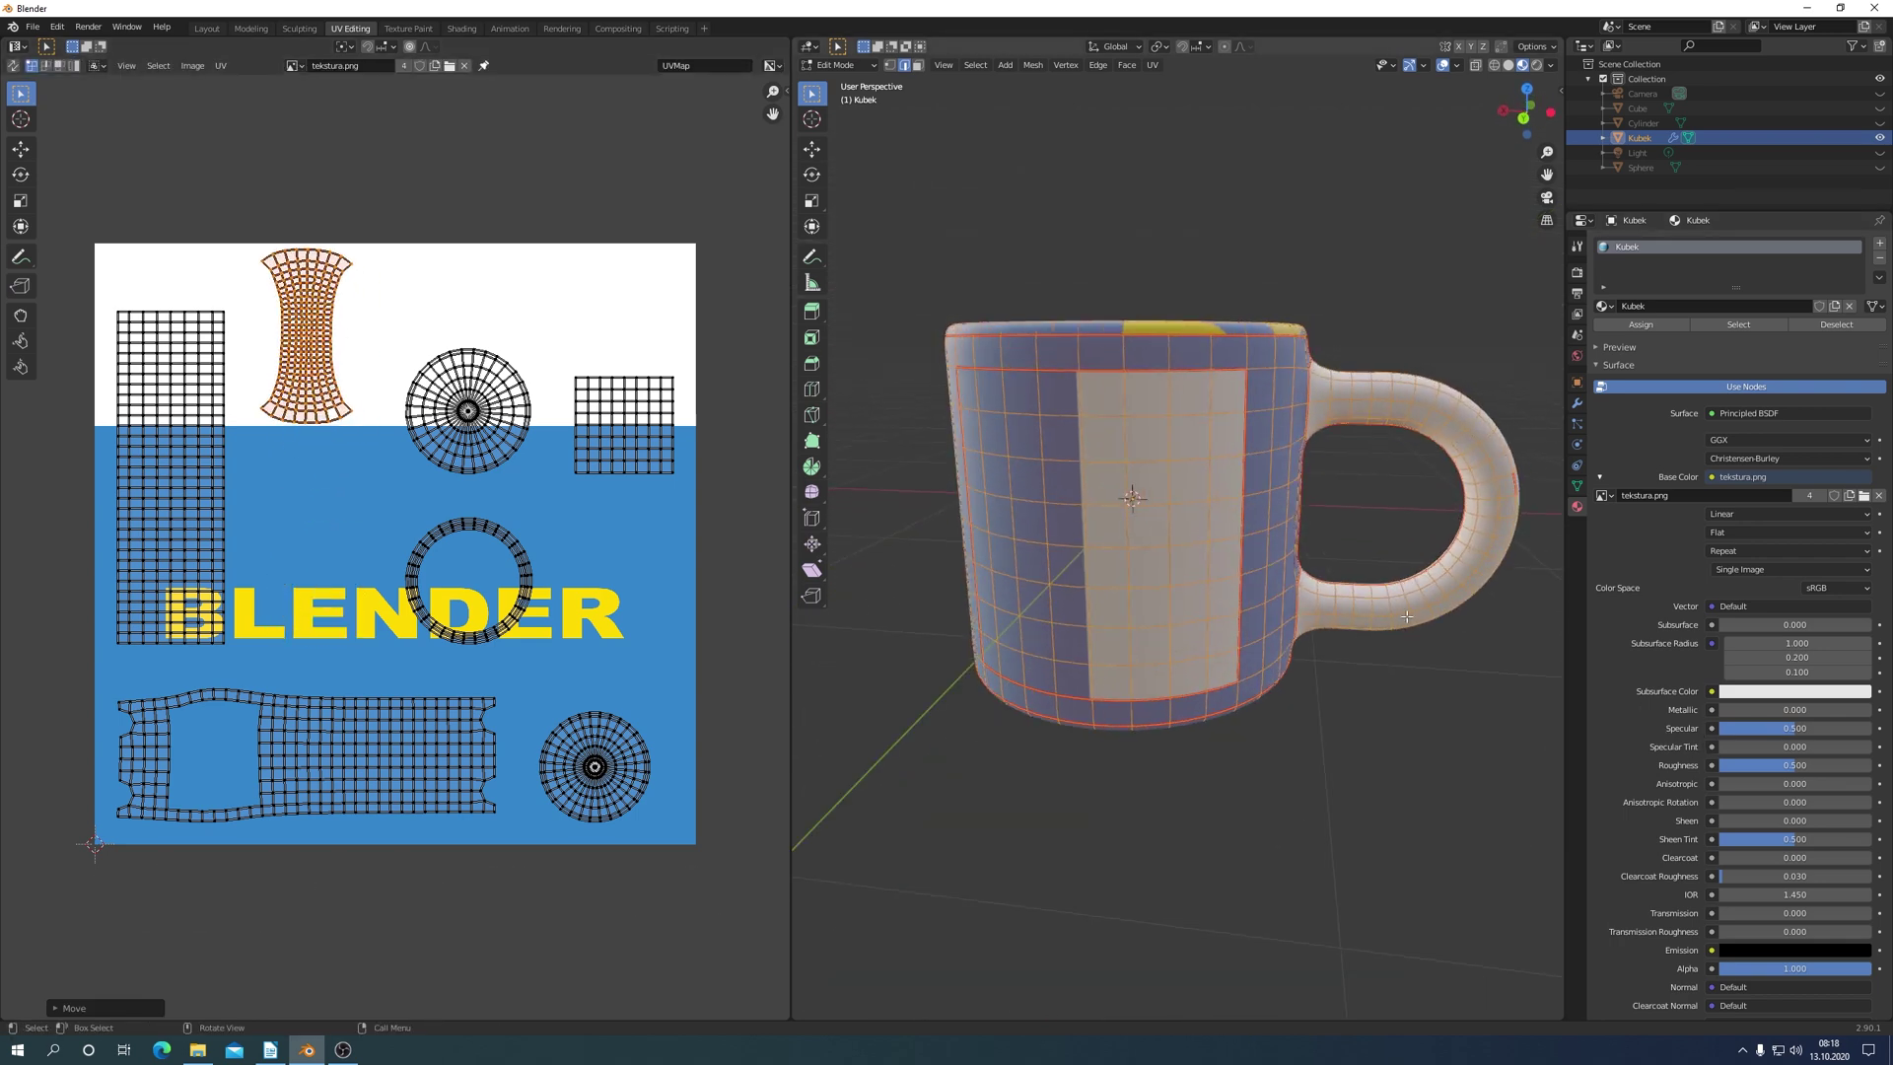
left_click(520, 554)
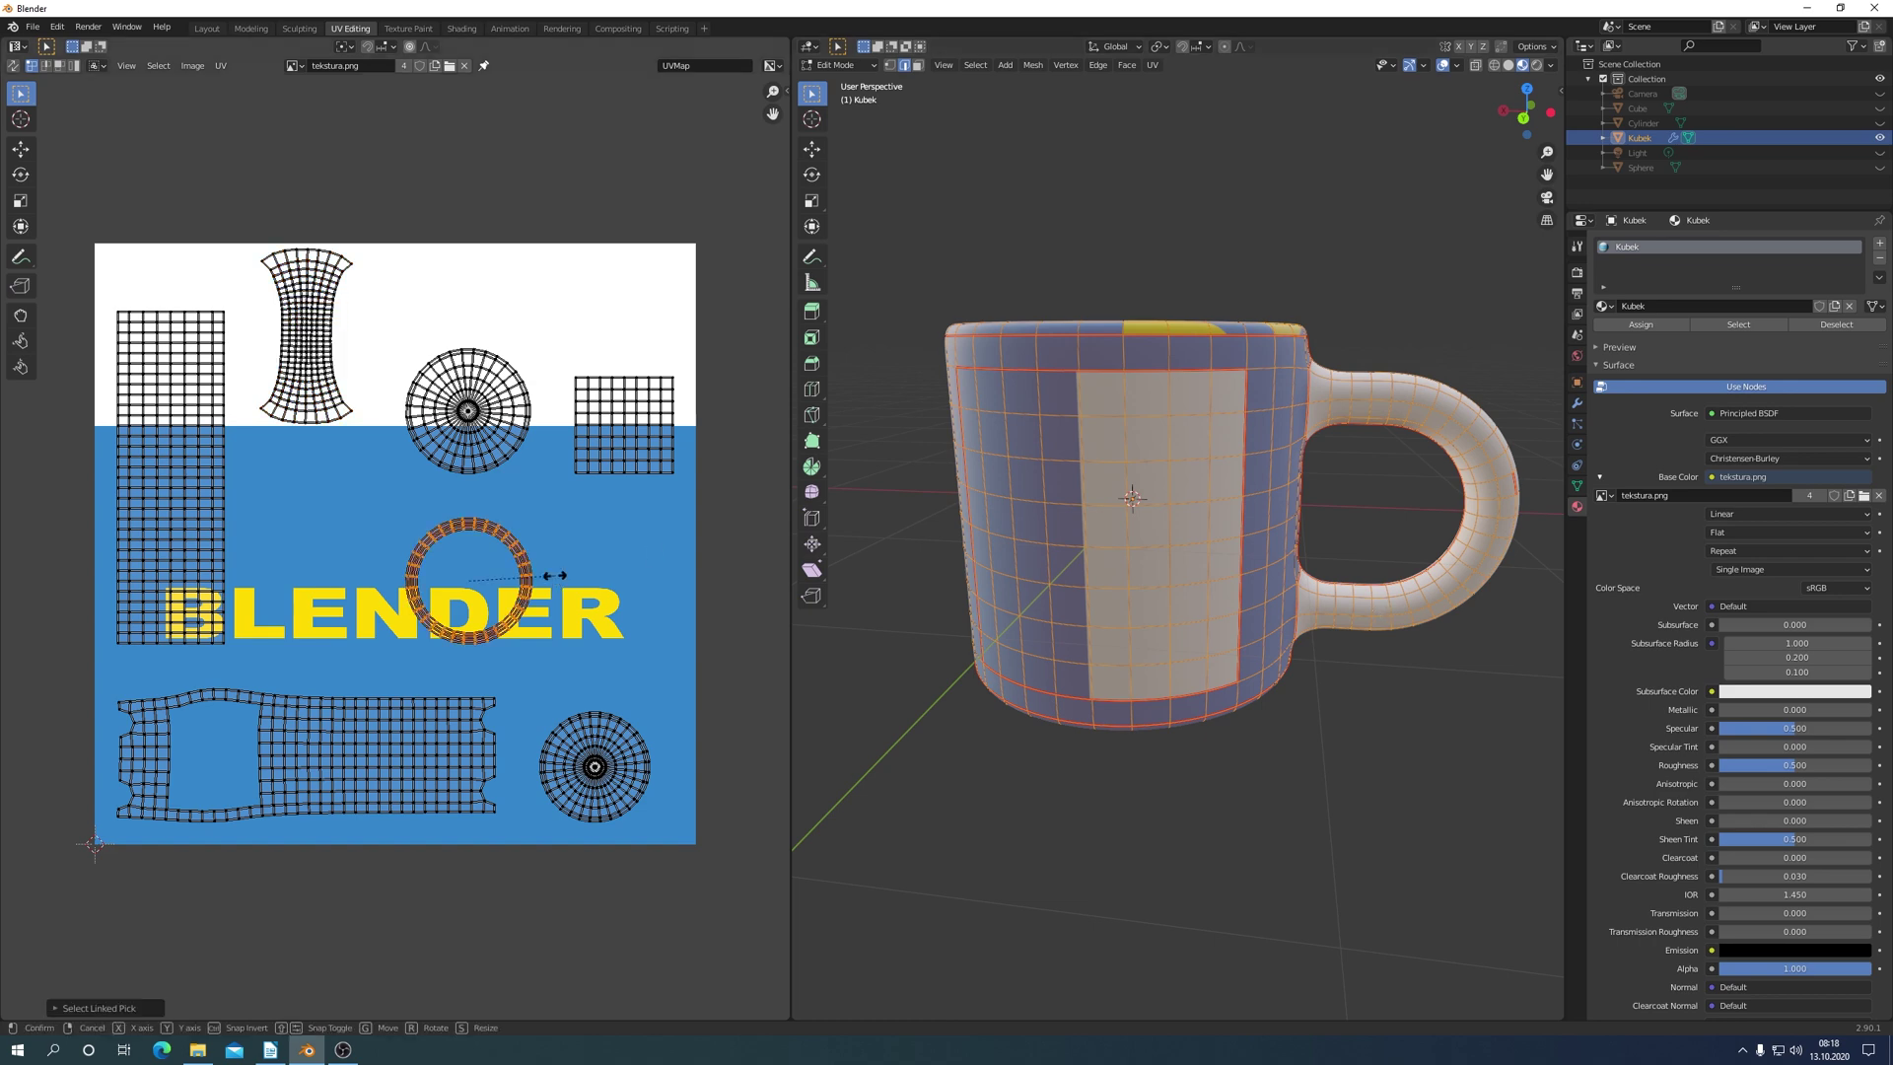
key("g")
left_click(701, 222)
middle_click_drag(1134, 415, 1119, 552)
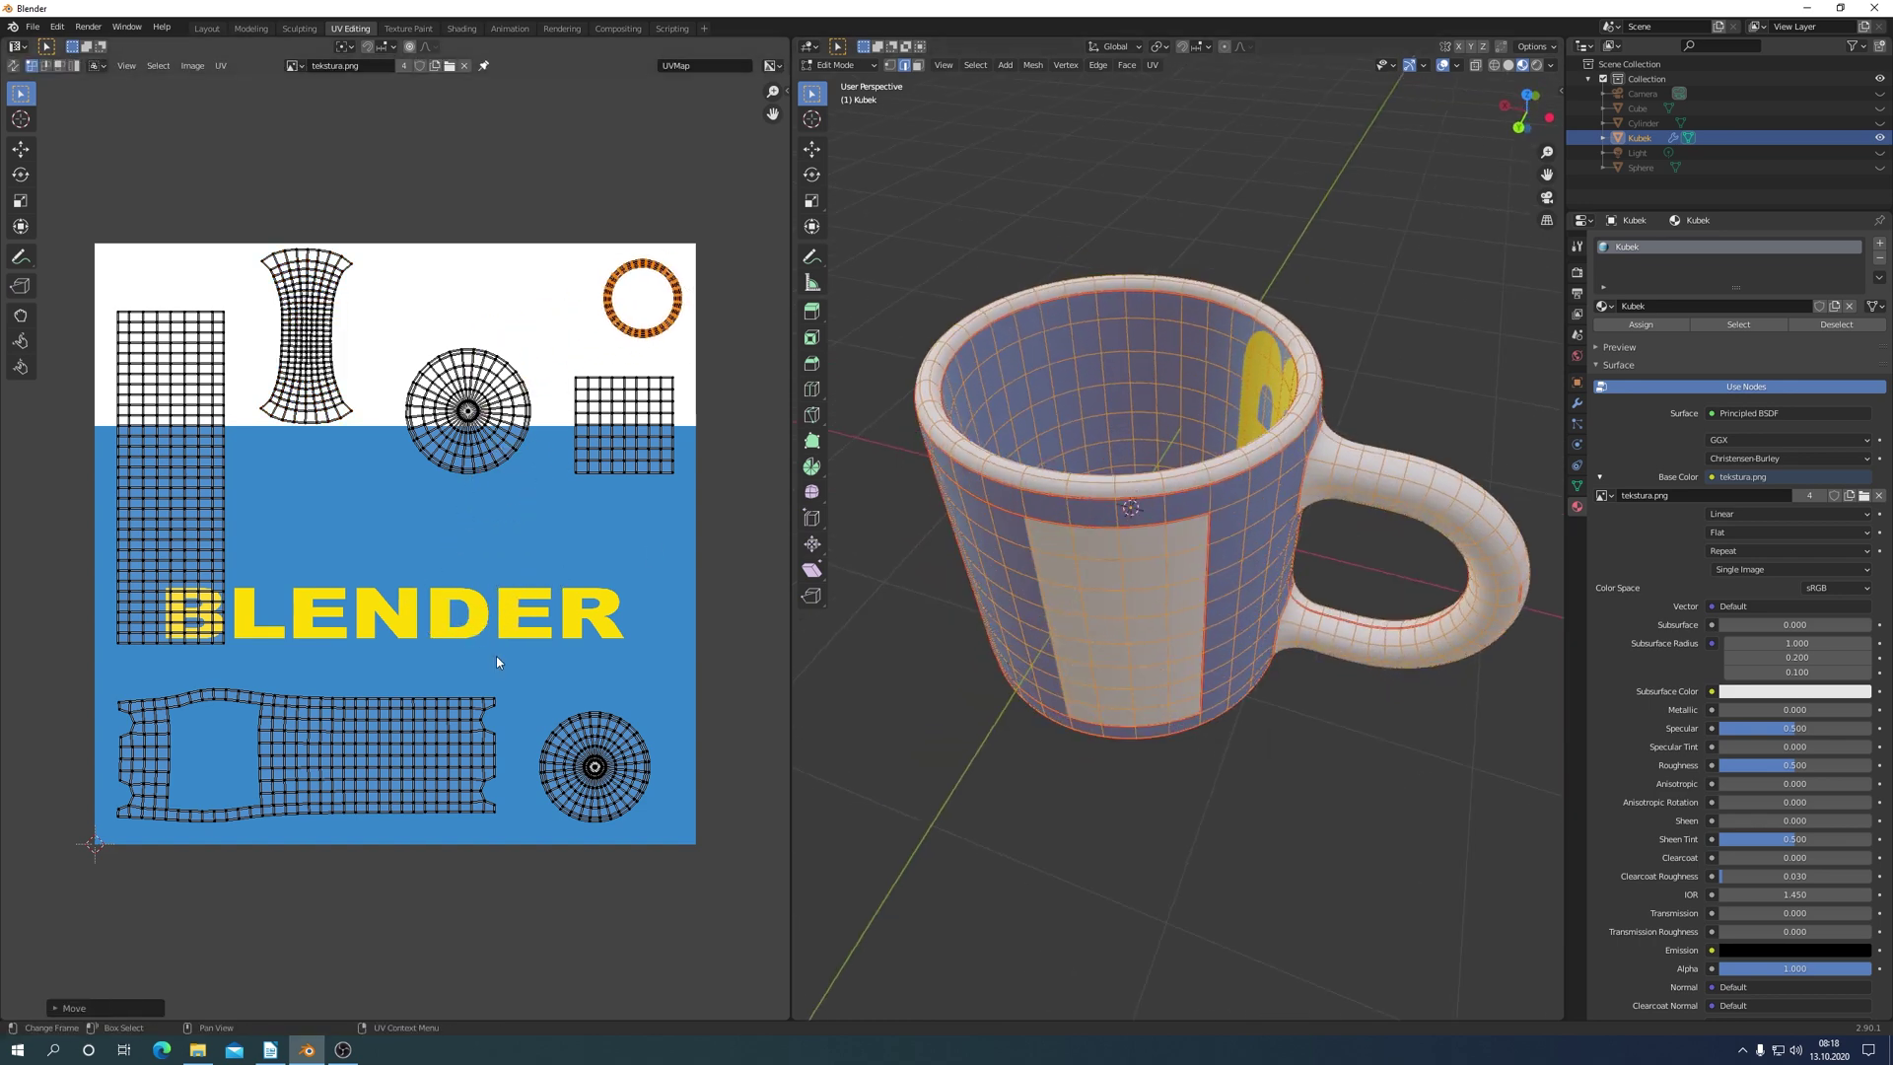
left_click(495, 655)
Move both disc-shaped UV islands into the white area above the logo.
left_click(524, 423)
key("g")
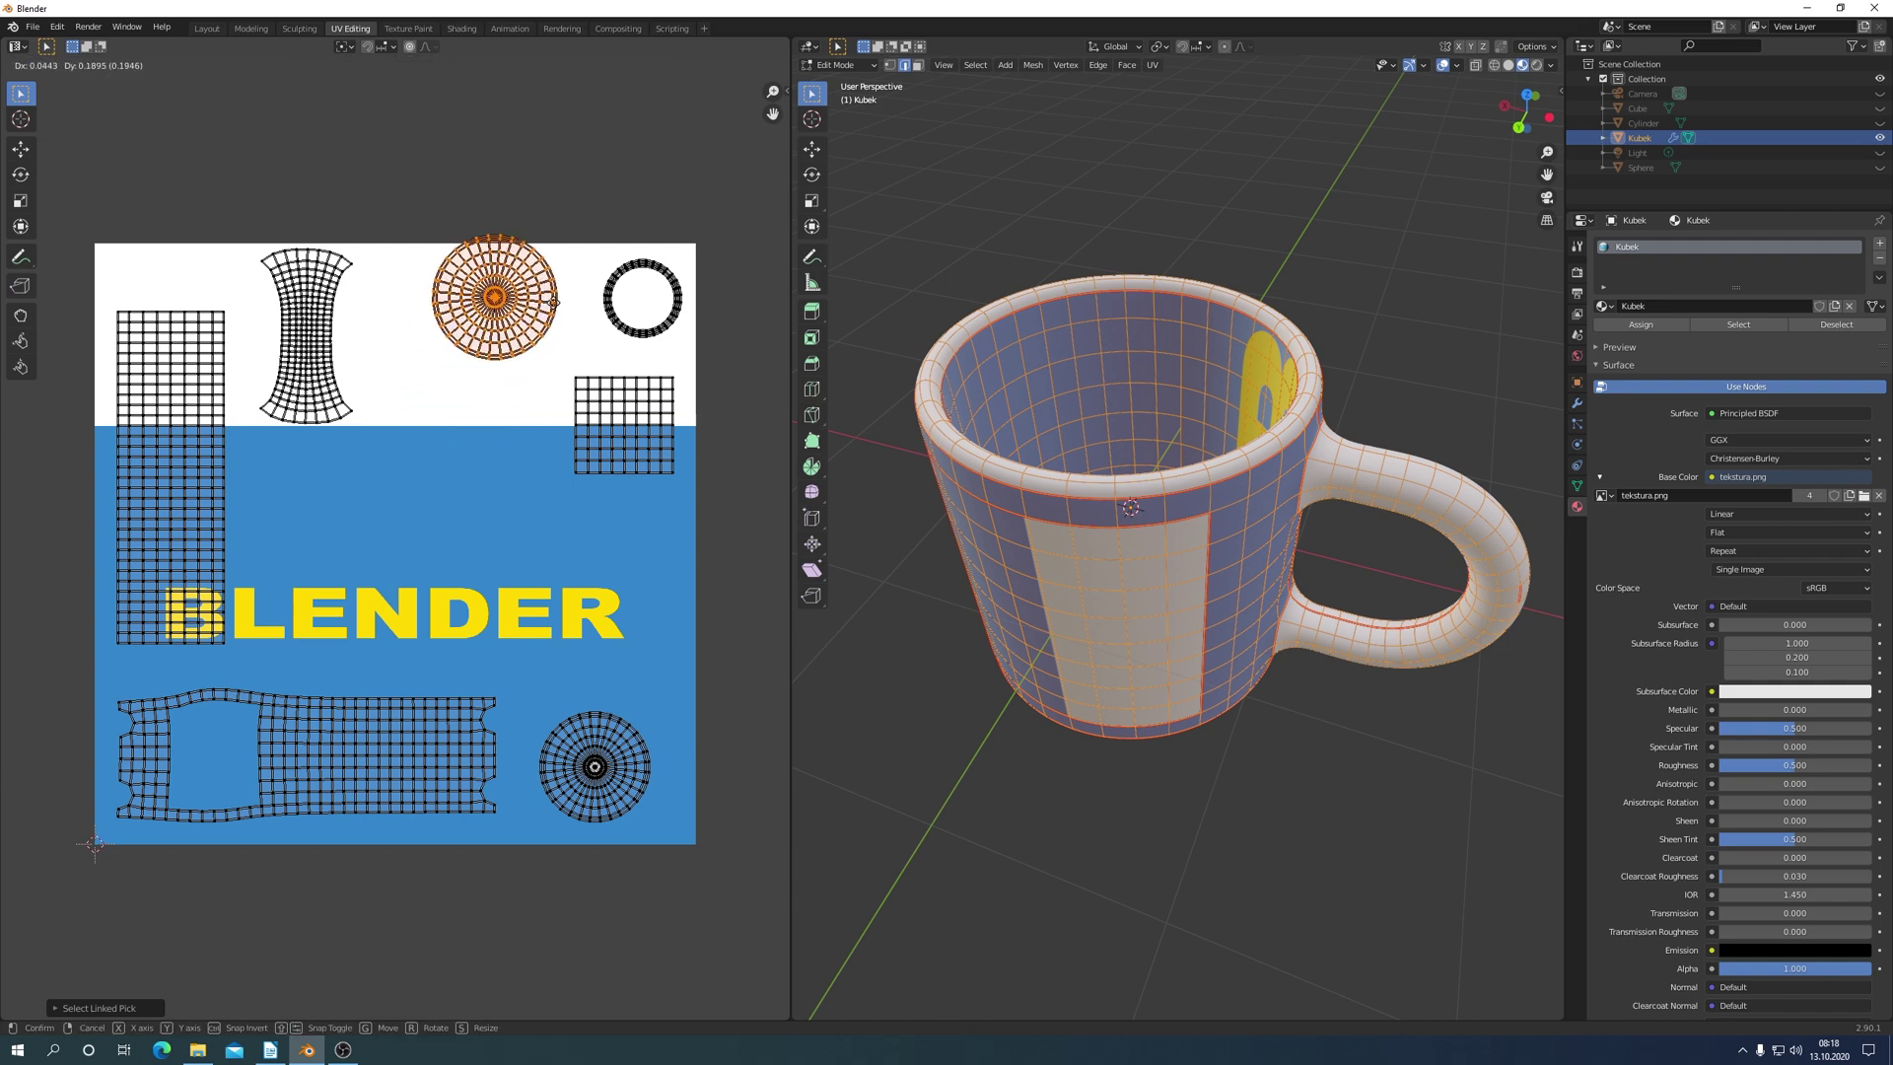
left_click(585, 325)
left_click(601, 744)
key("g")
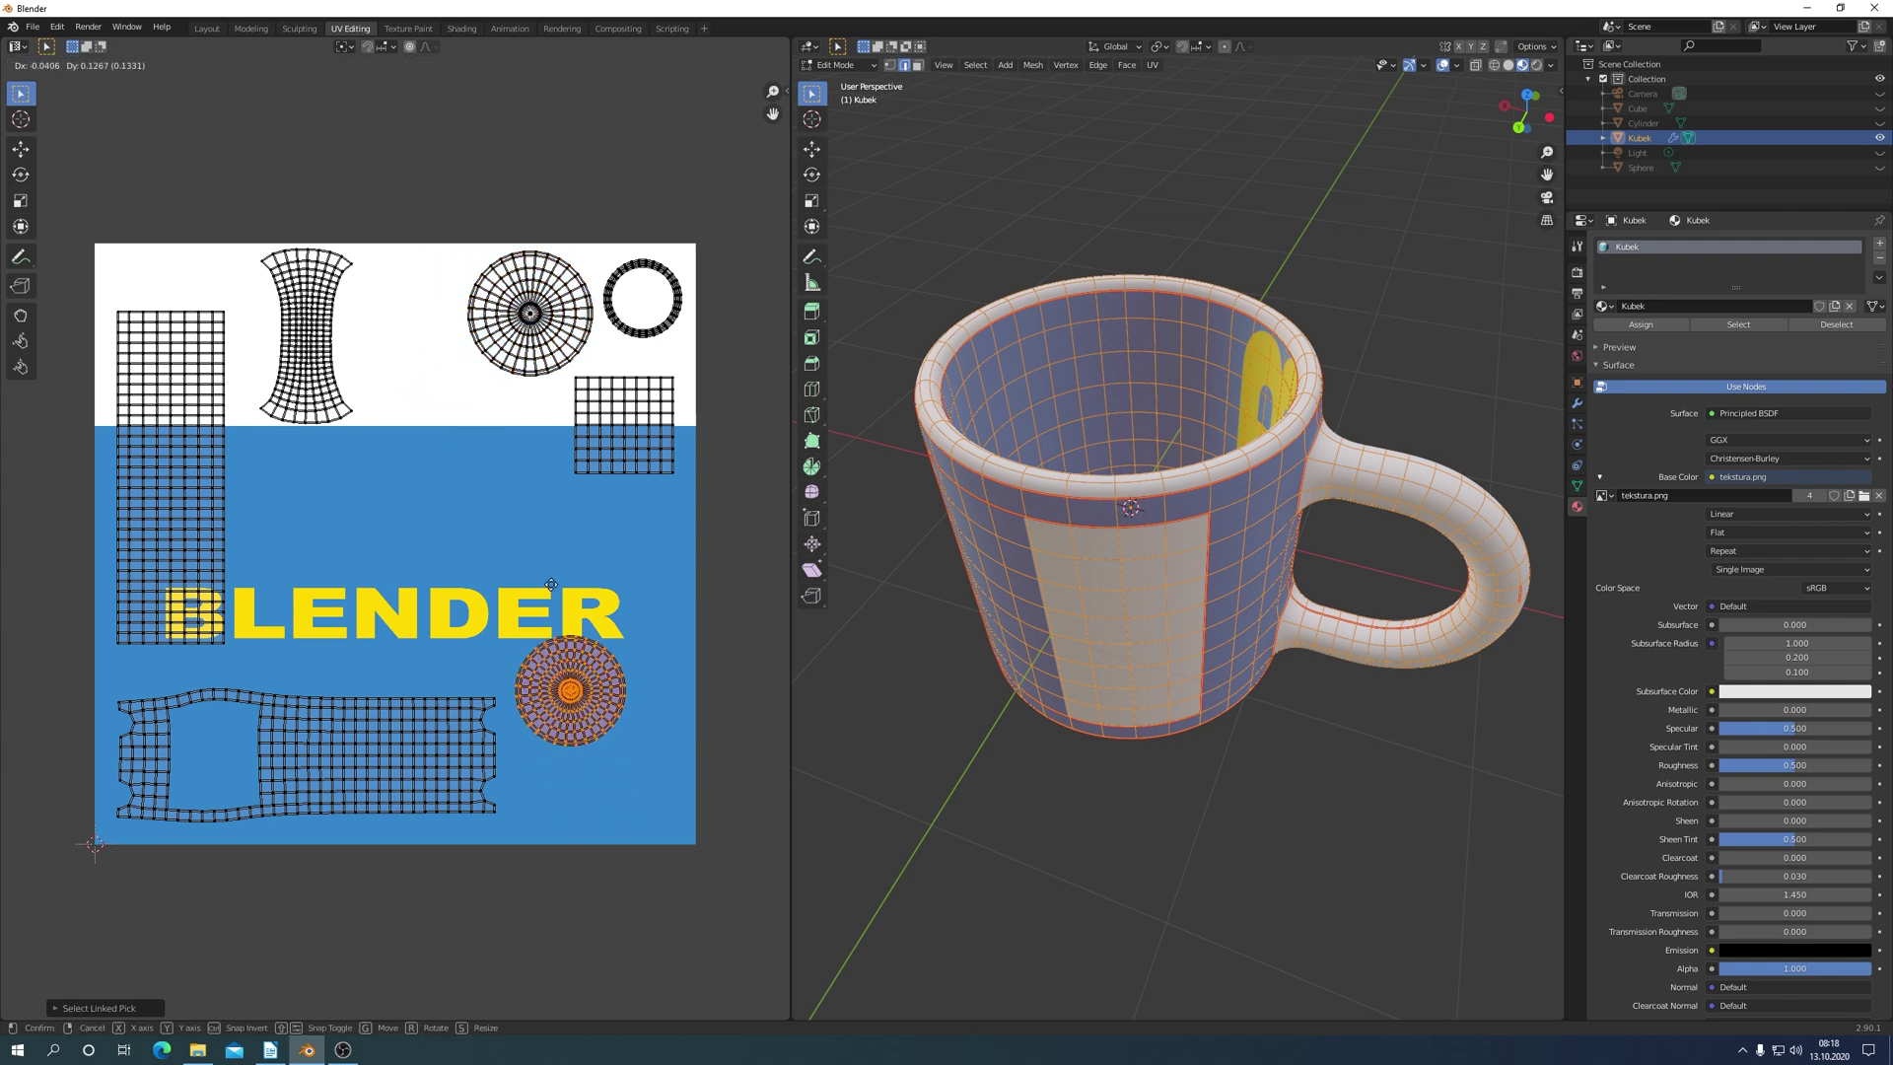
left_click(404, 297)
mouse_move(1104, 513)
middle_mouse_down()
mouse_move(1082, 697)
mouse_move(1104, 552)
middle_mouse_up()
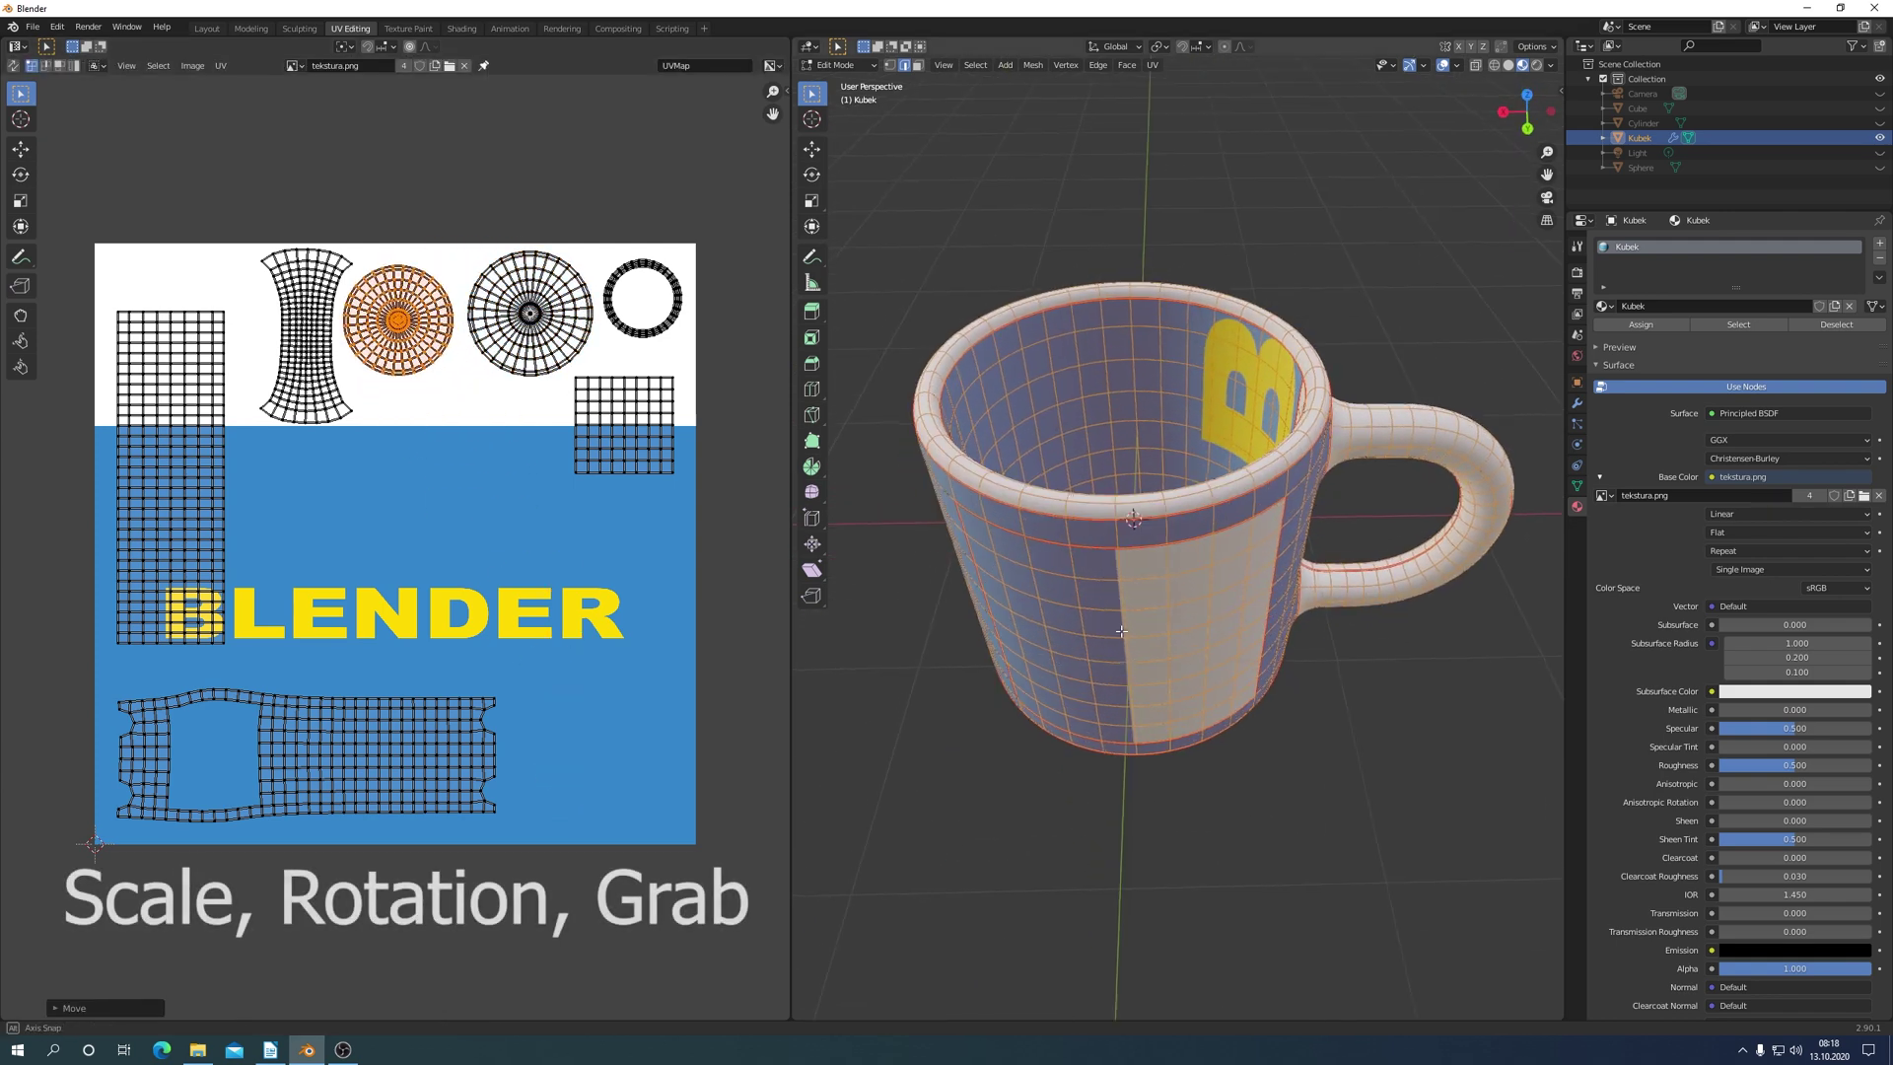
Rotate the tall rectangular island 90 degrees so it lies horizontally.
left_click(179, 469)
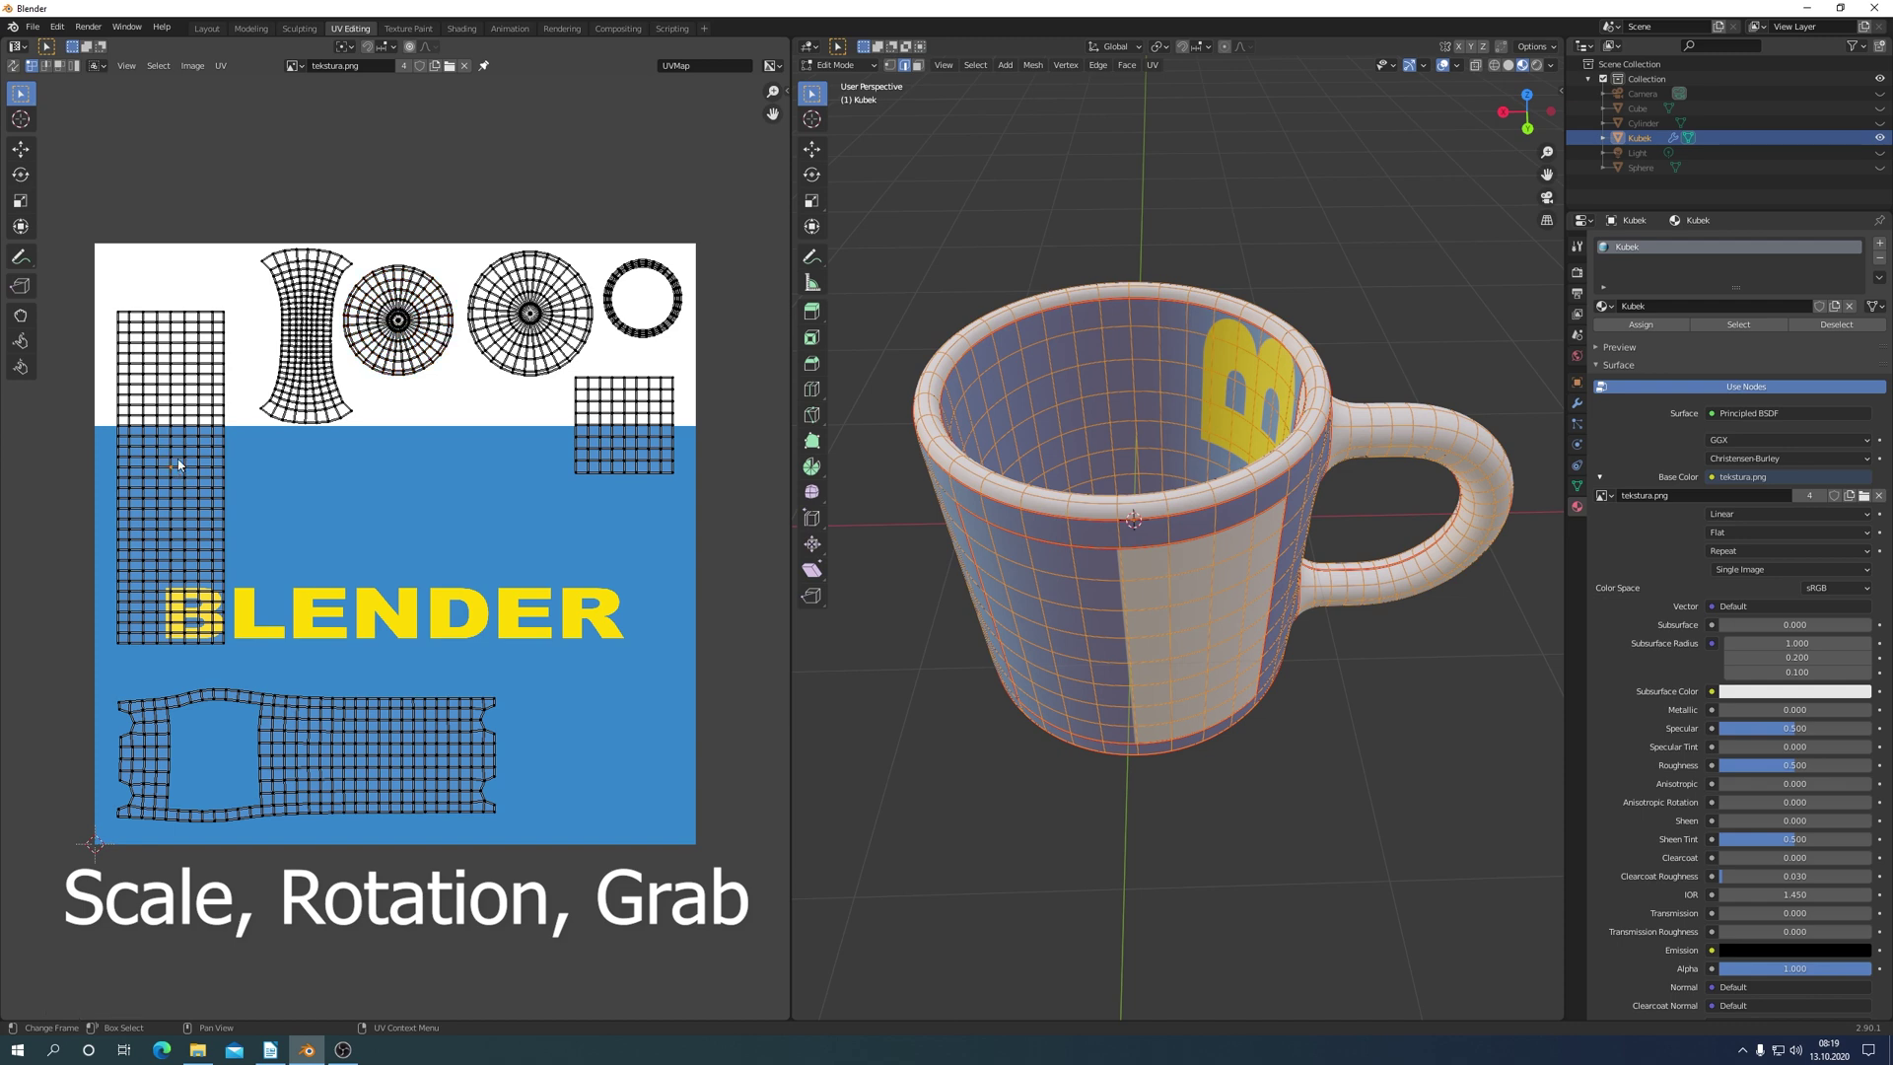
key("l")
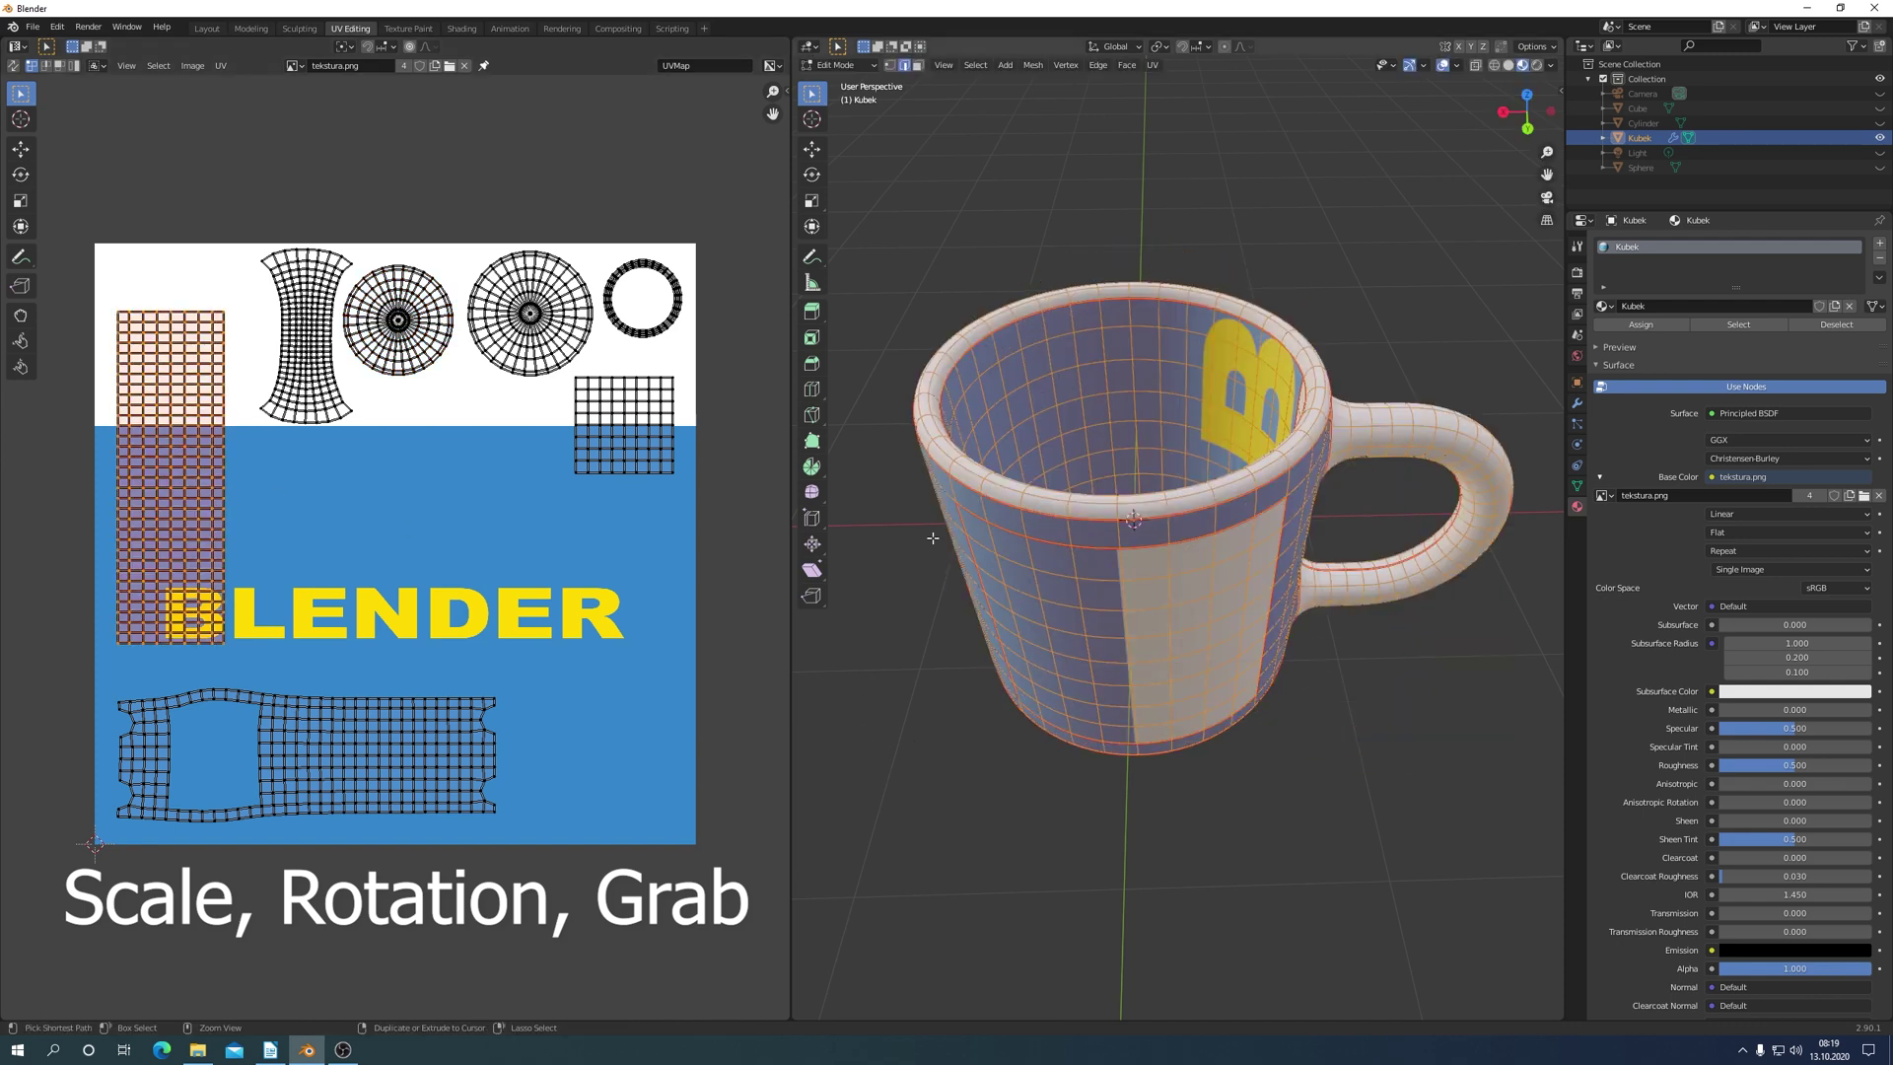
key("r")
left_click(177, 254)
key("ctrl+s")
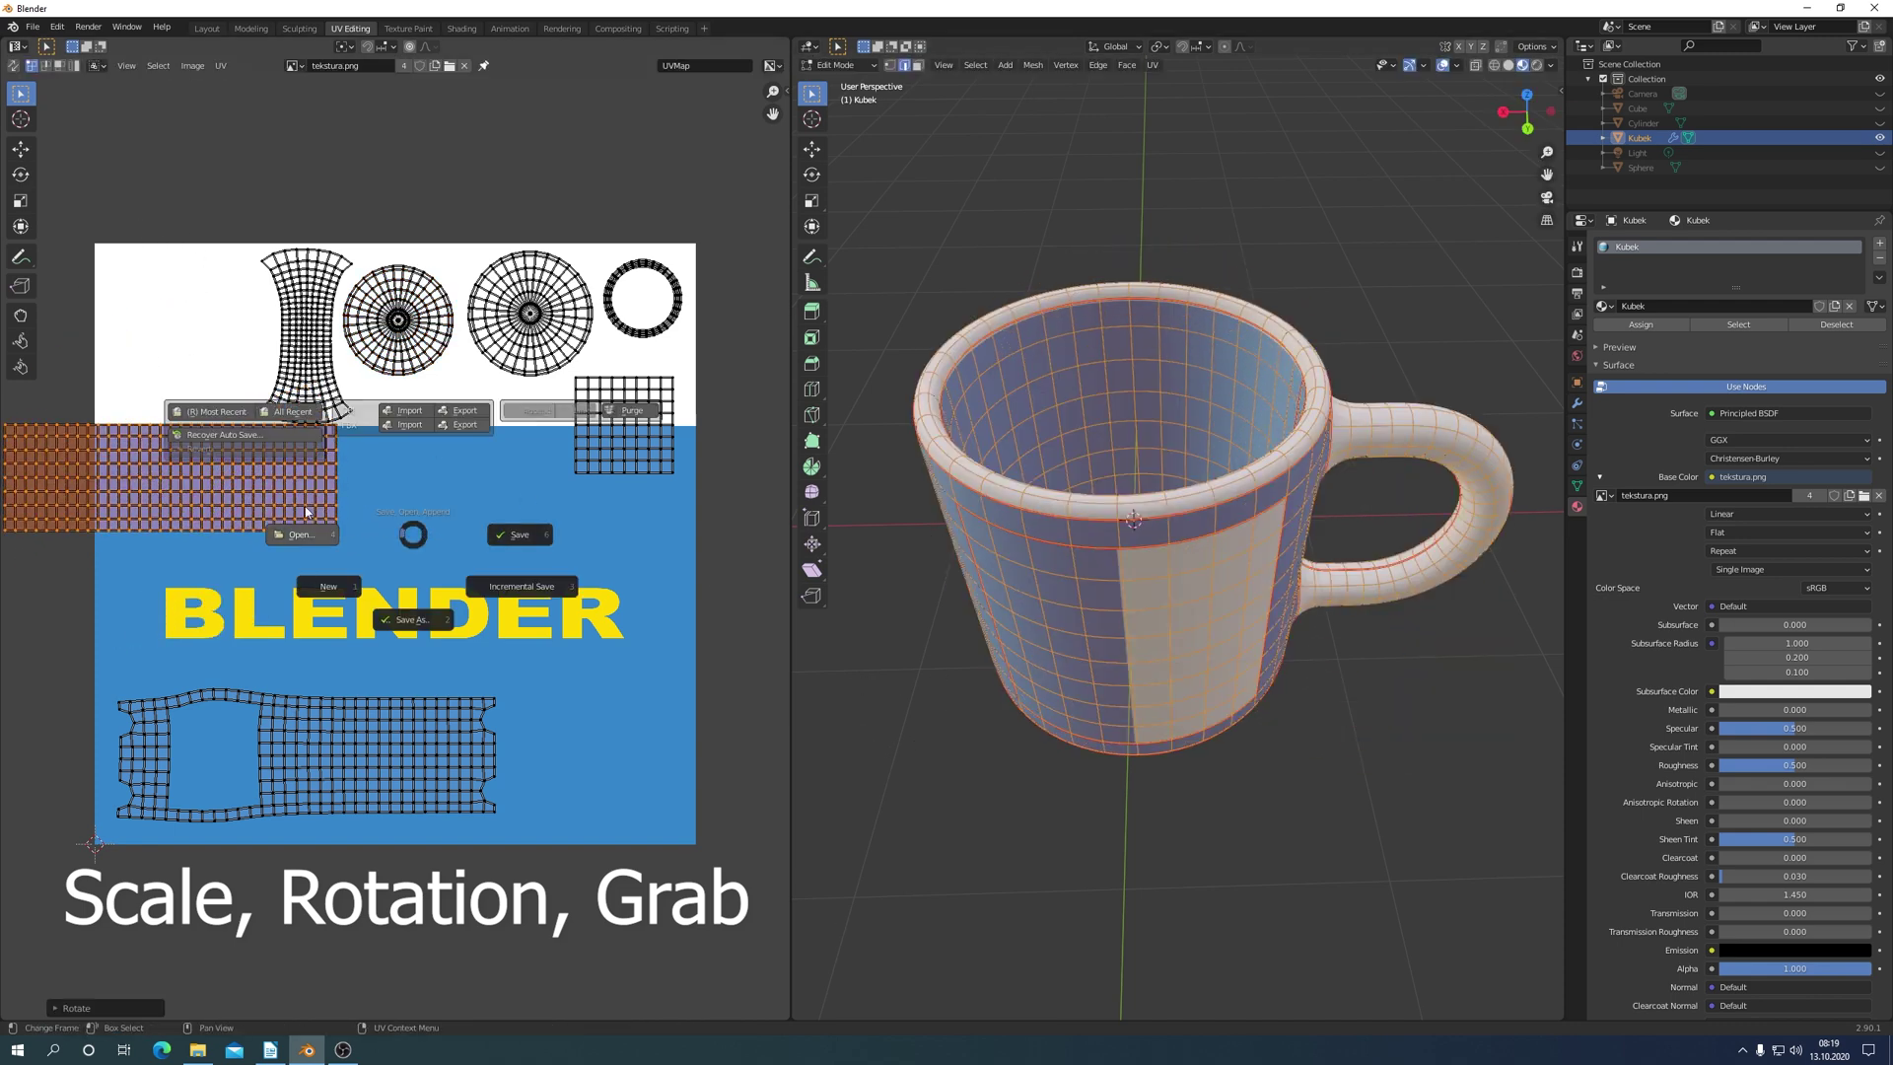
left_click(306, 511)
Shrink the long strip island and place it inside the image area.
left_click(1028, 546)
key("s")
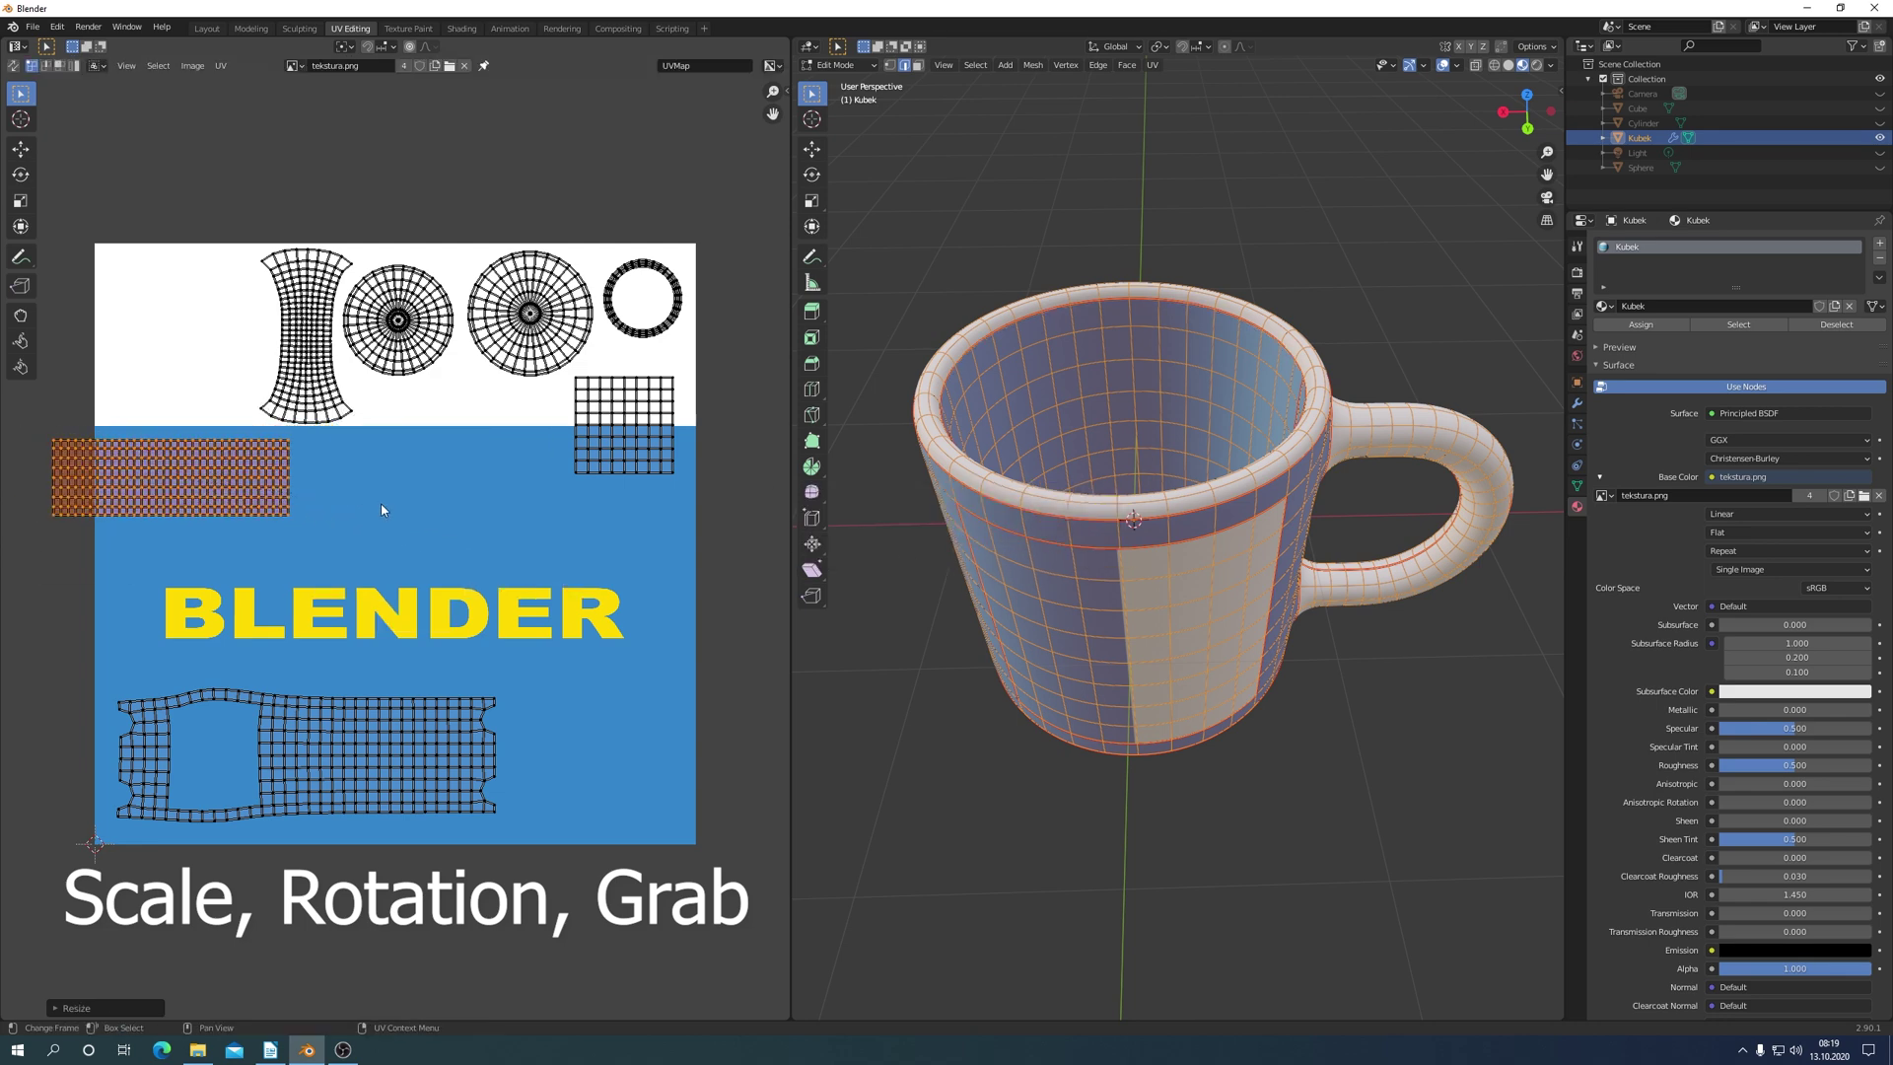
left_click(381, 503)
key("g")
left_click(453, 498)
middle_click_drag(1153, 449, 1134, 463)
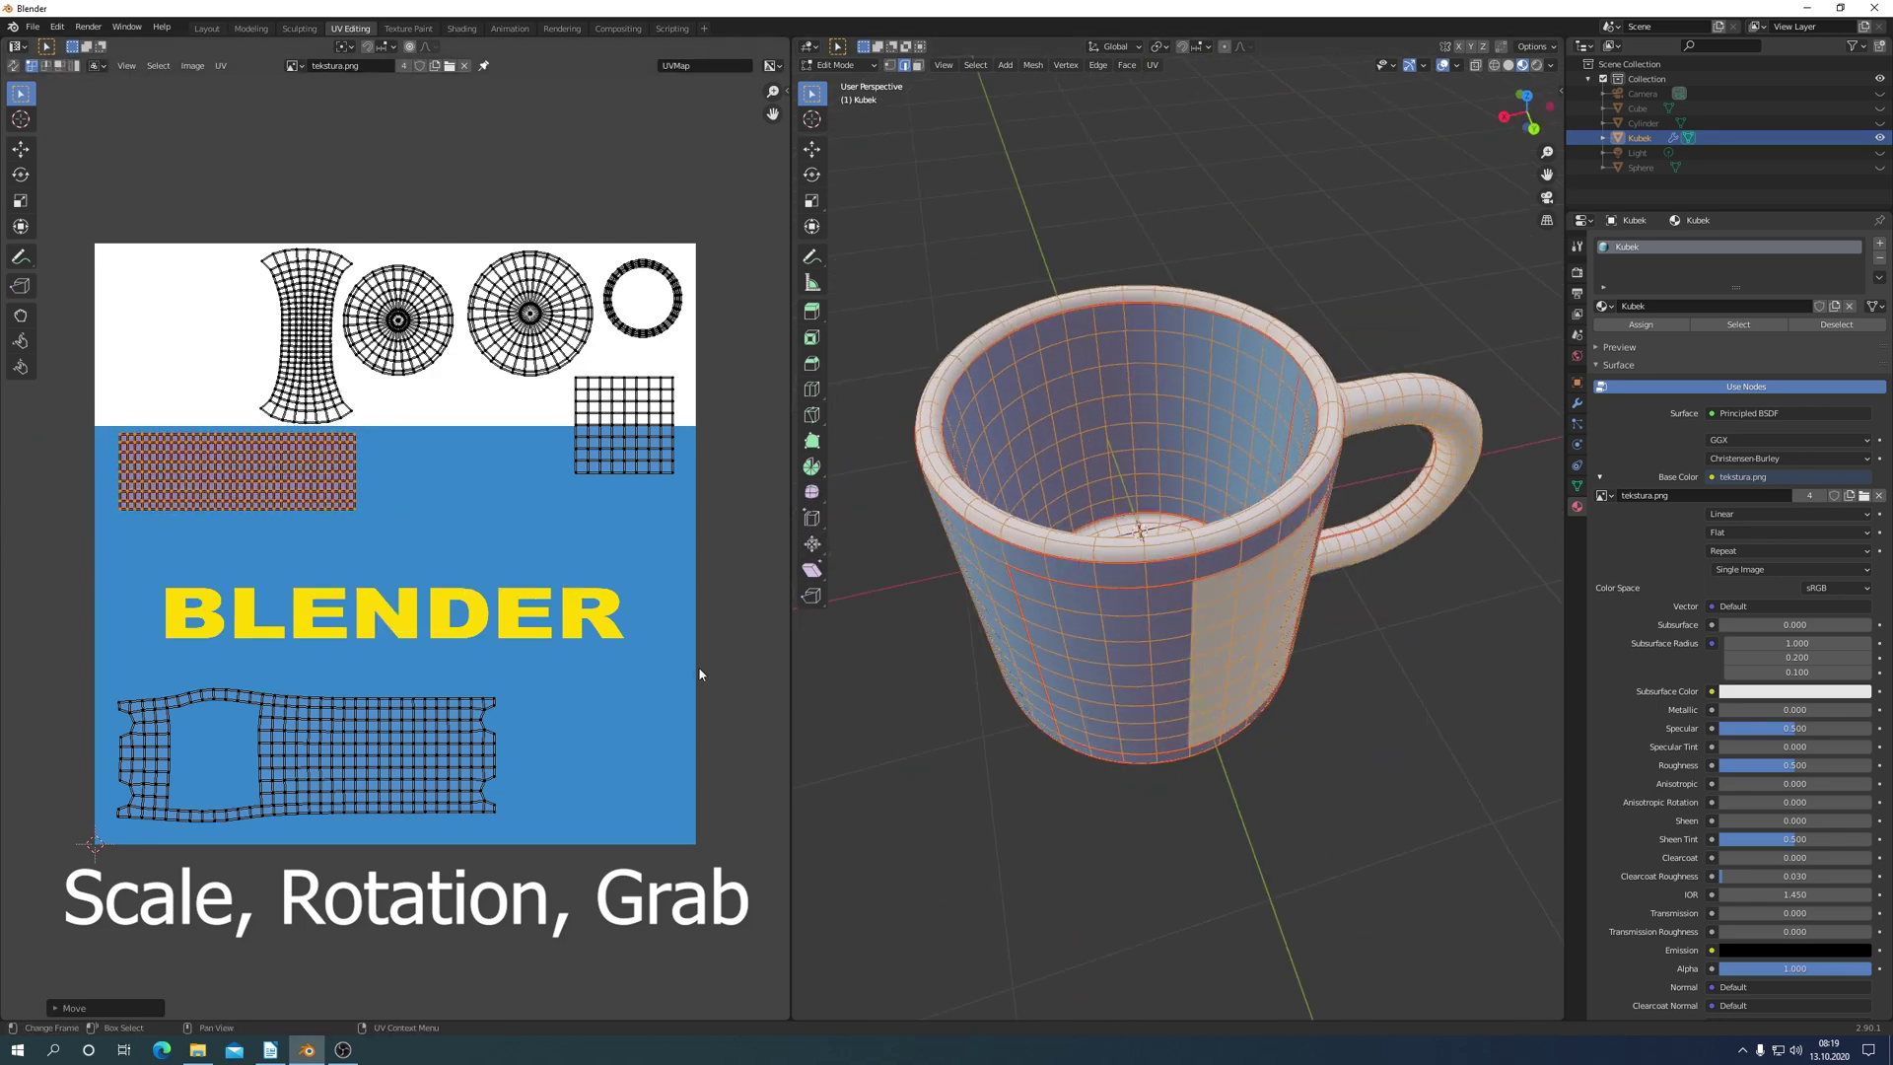
Scale the bottom island to half size and move it to the lower right.
left_click(408, 755)
key("l")
key("s")
left_click(440, 755)
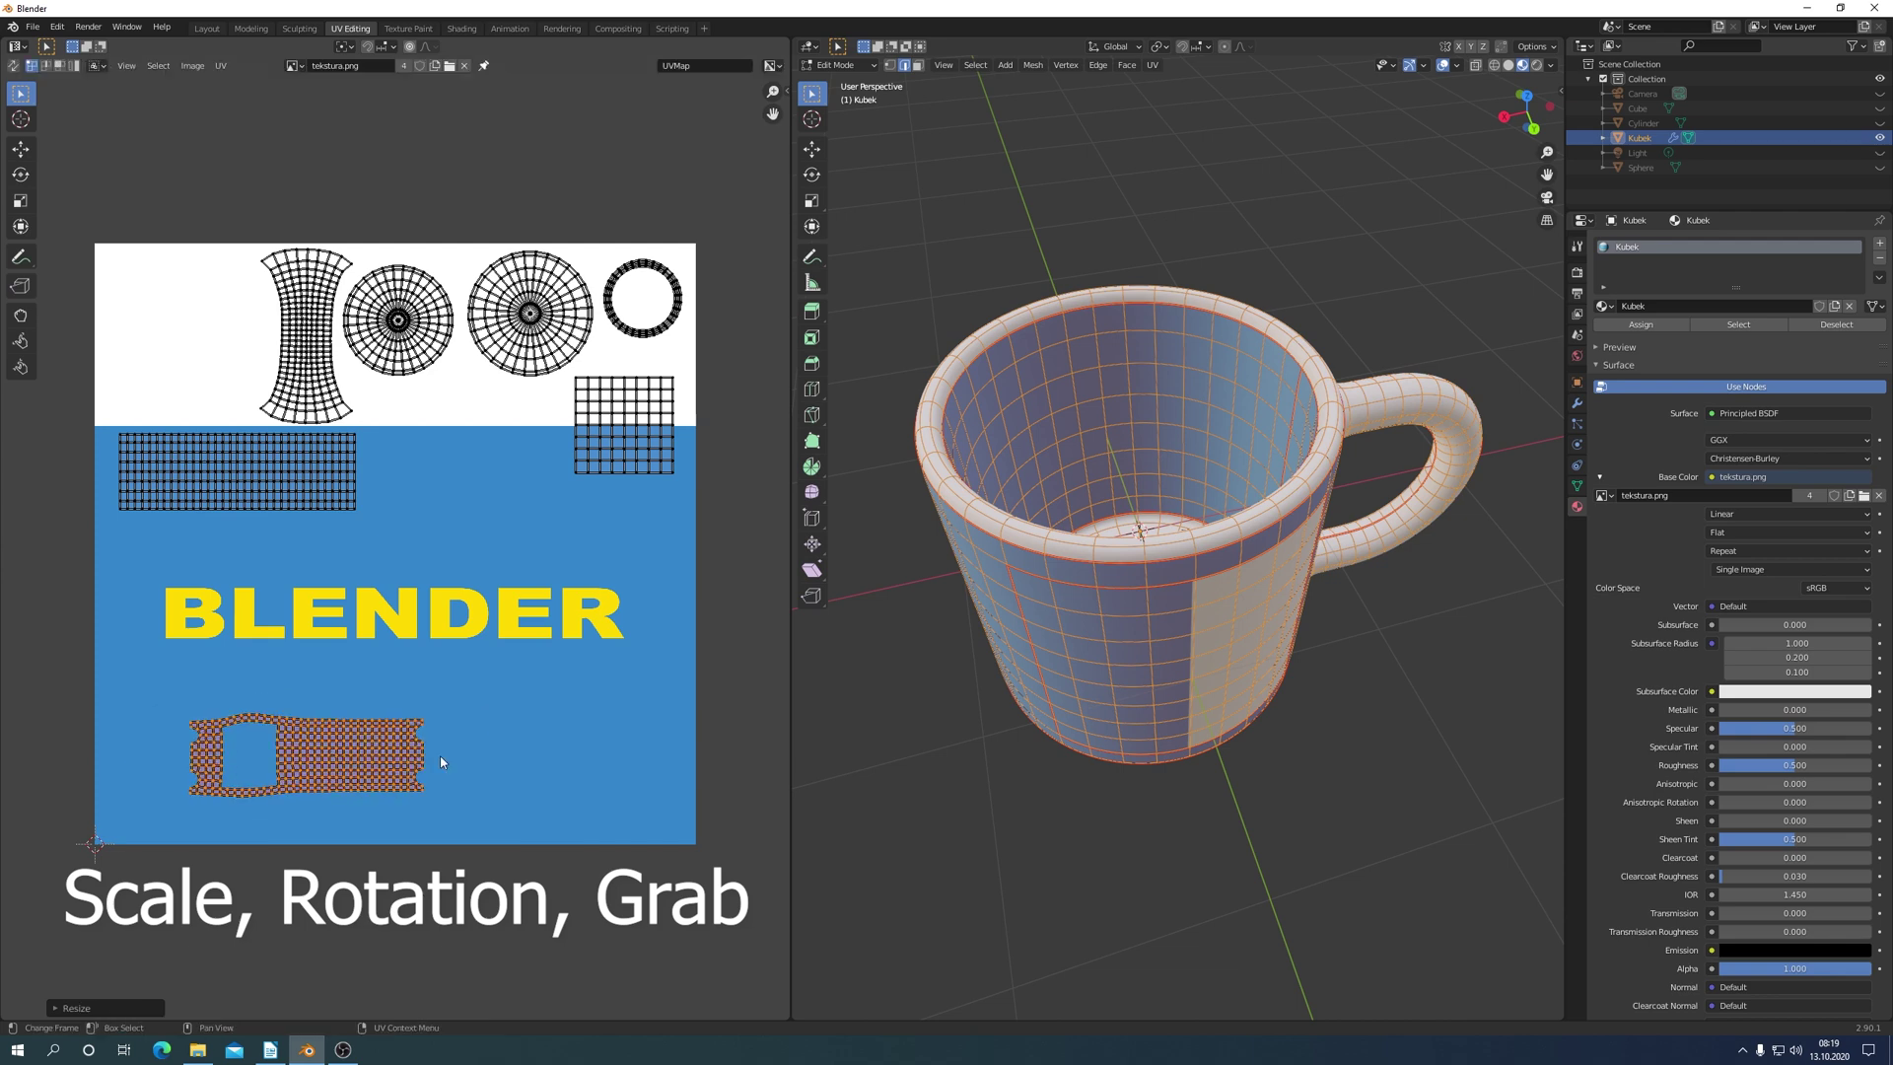
key("g")
left_click(698, 797)
Move the mug body's grid island onto the N of BLENDER.
left_click(667, 483)
key("l")
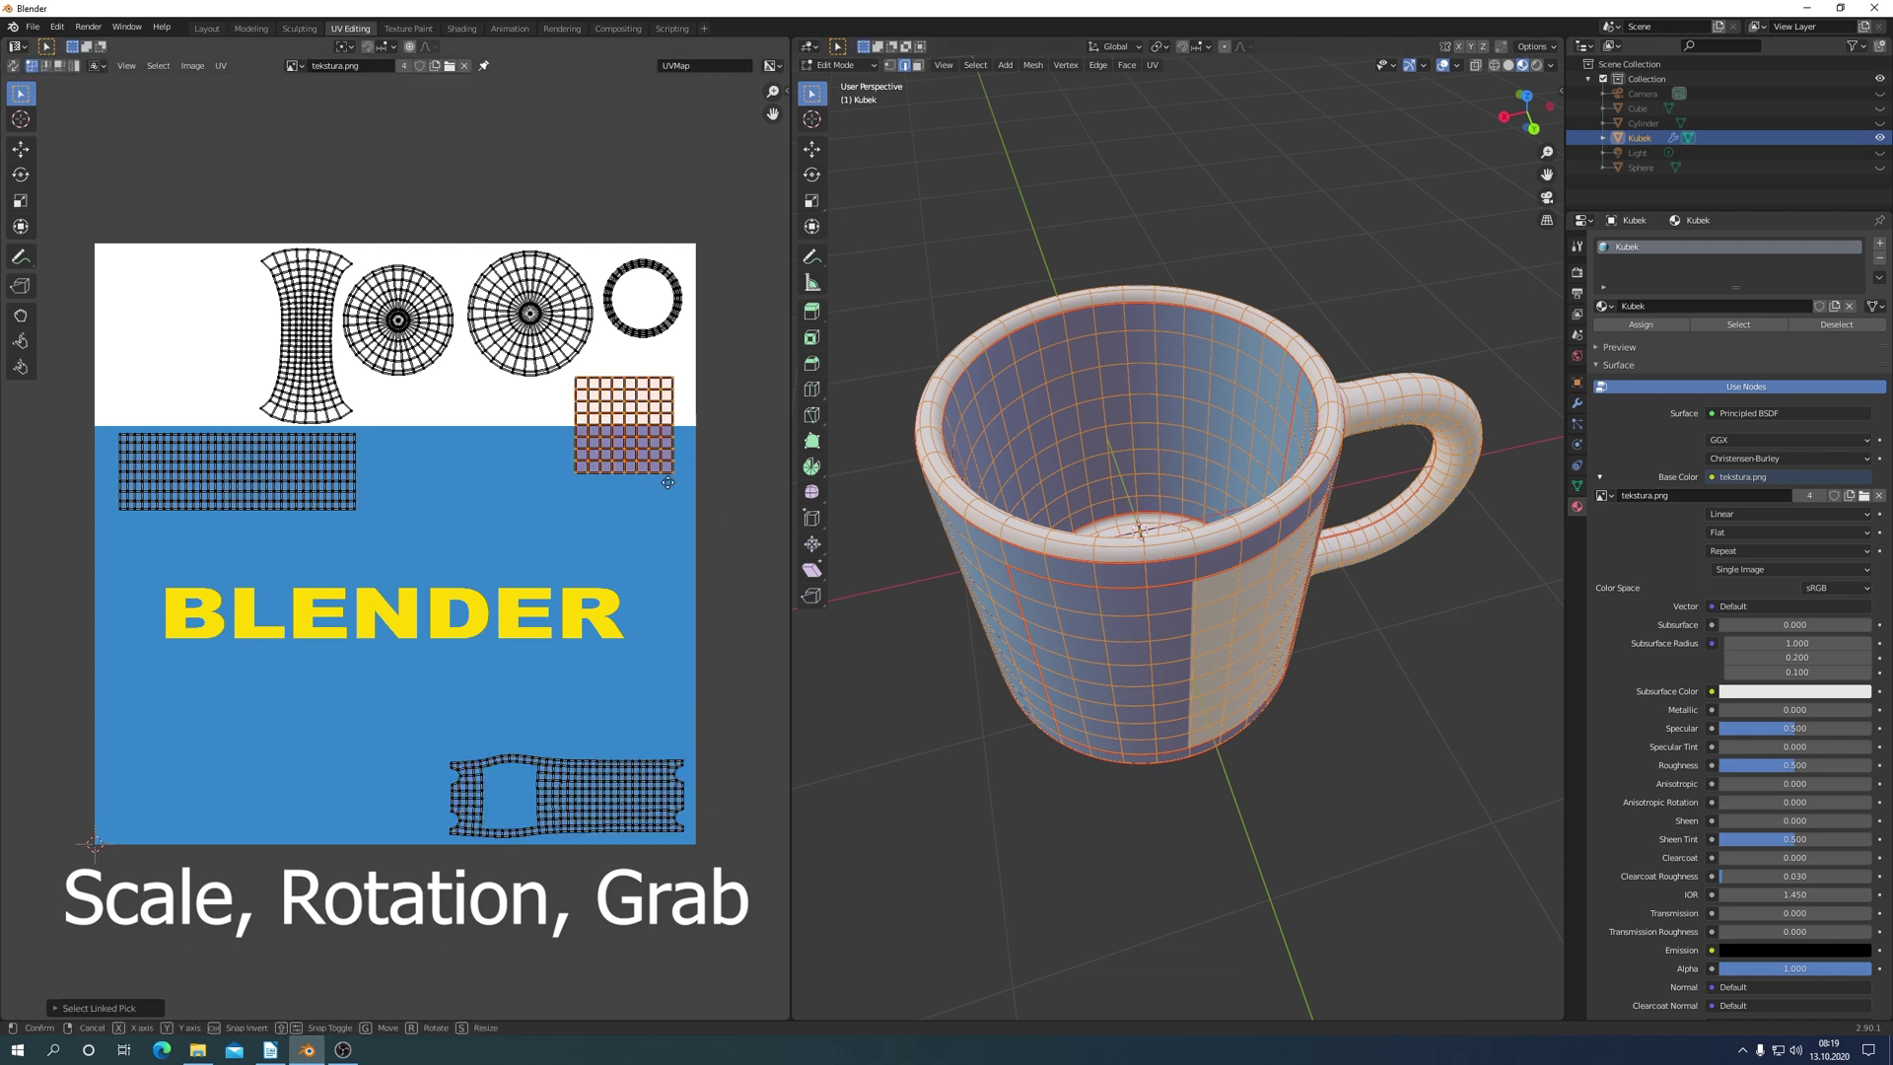
key("g")
left_click(428, 676)
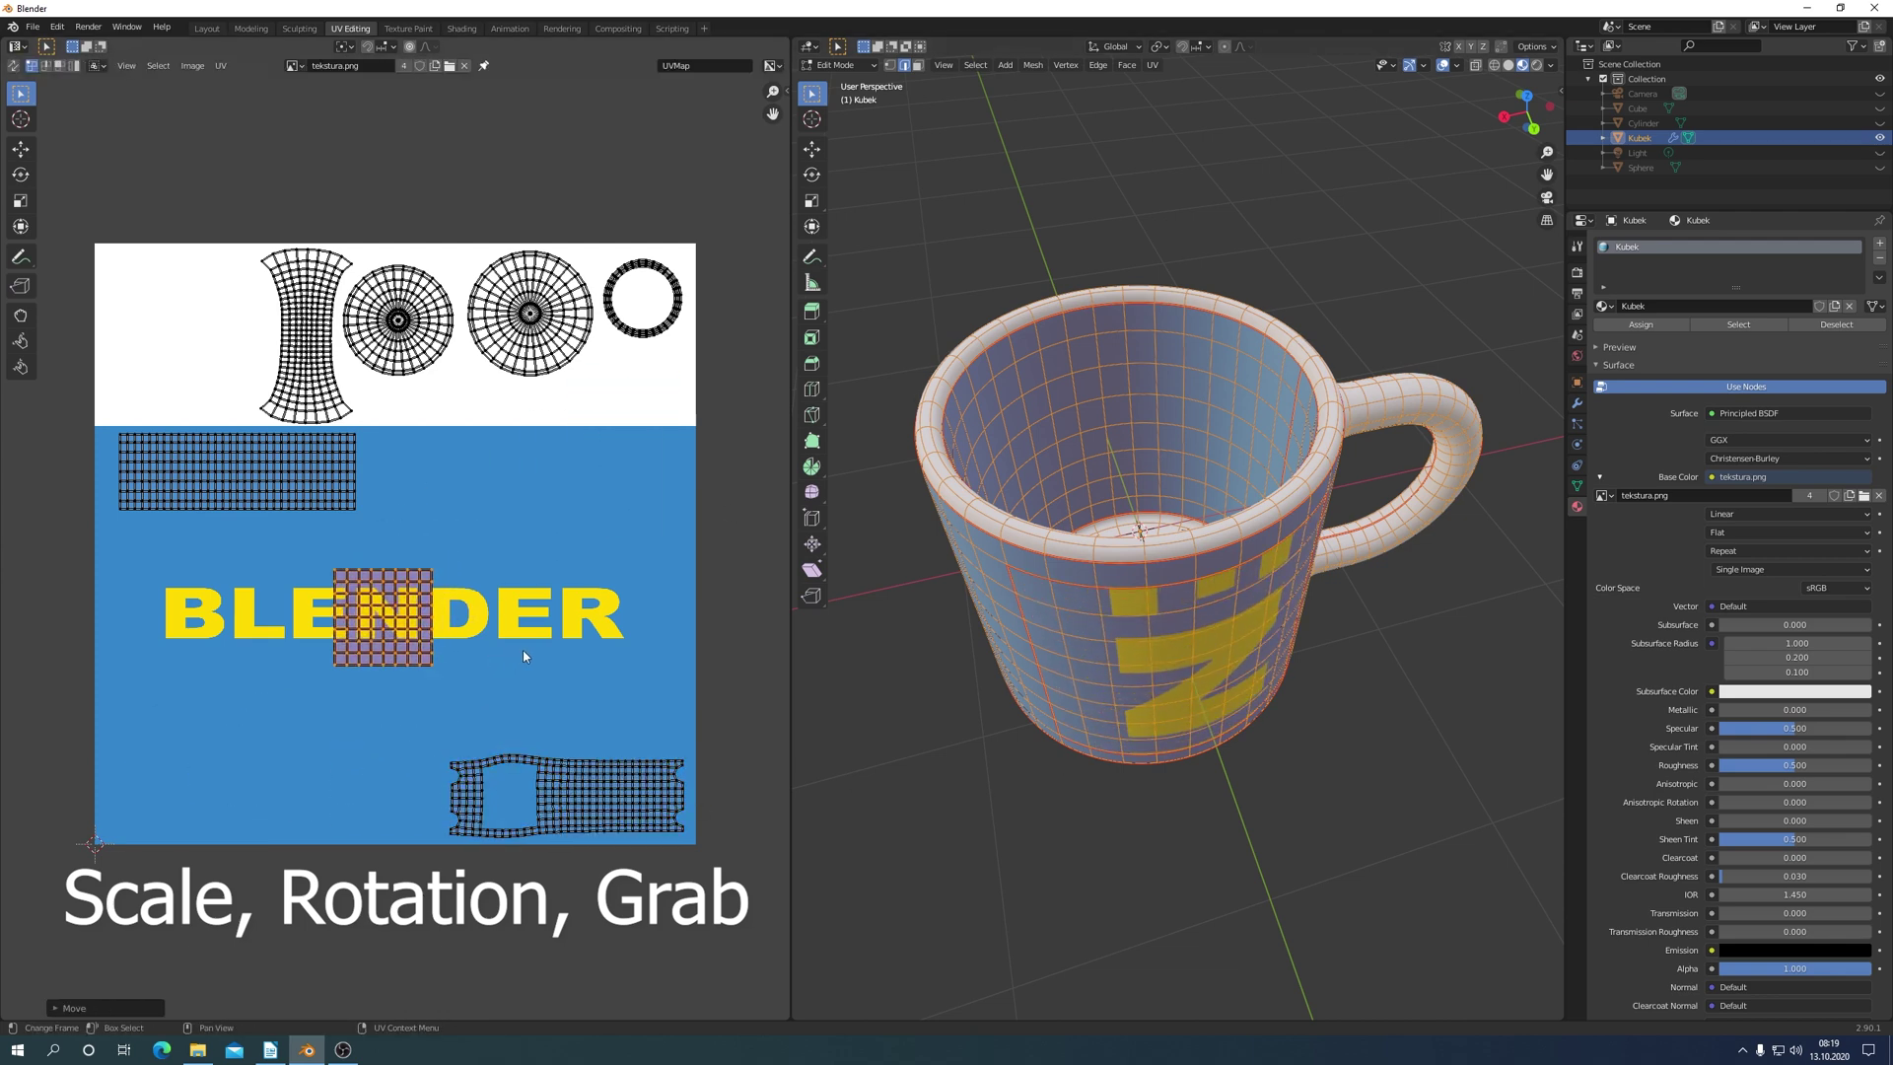
Widen the body island along X and rotate it back to level.
key("s")
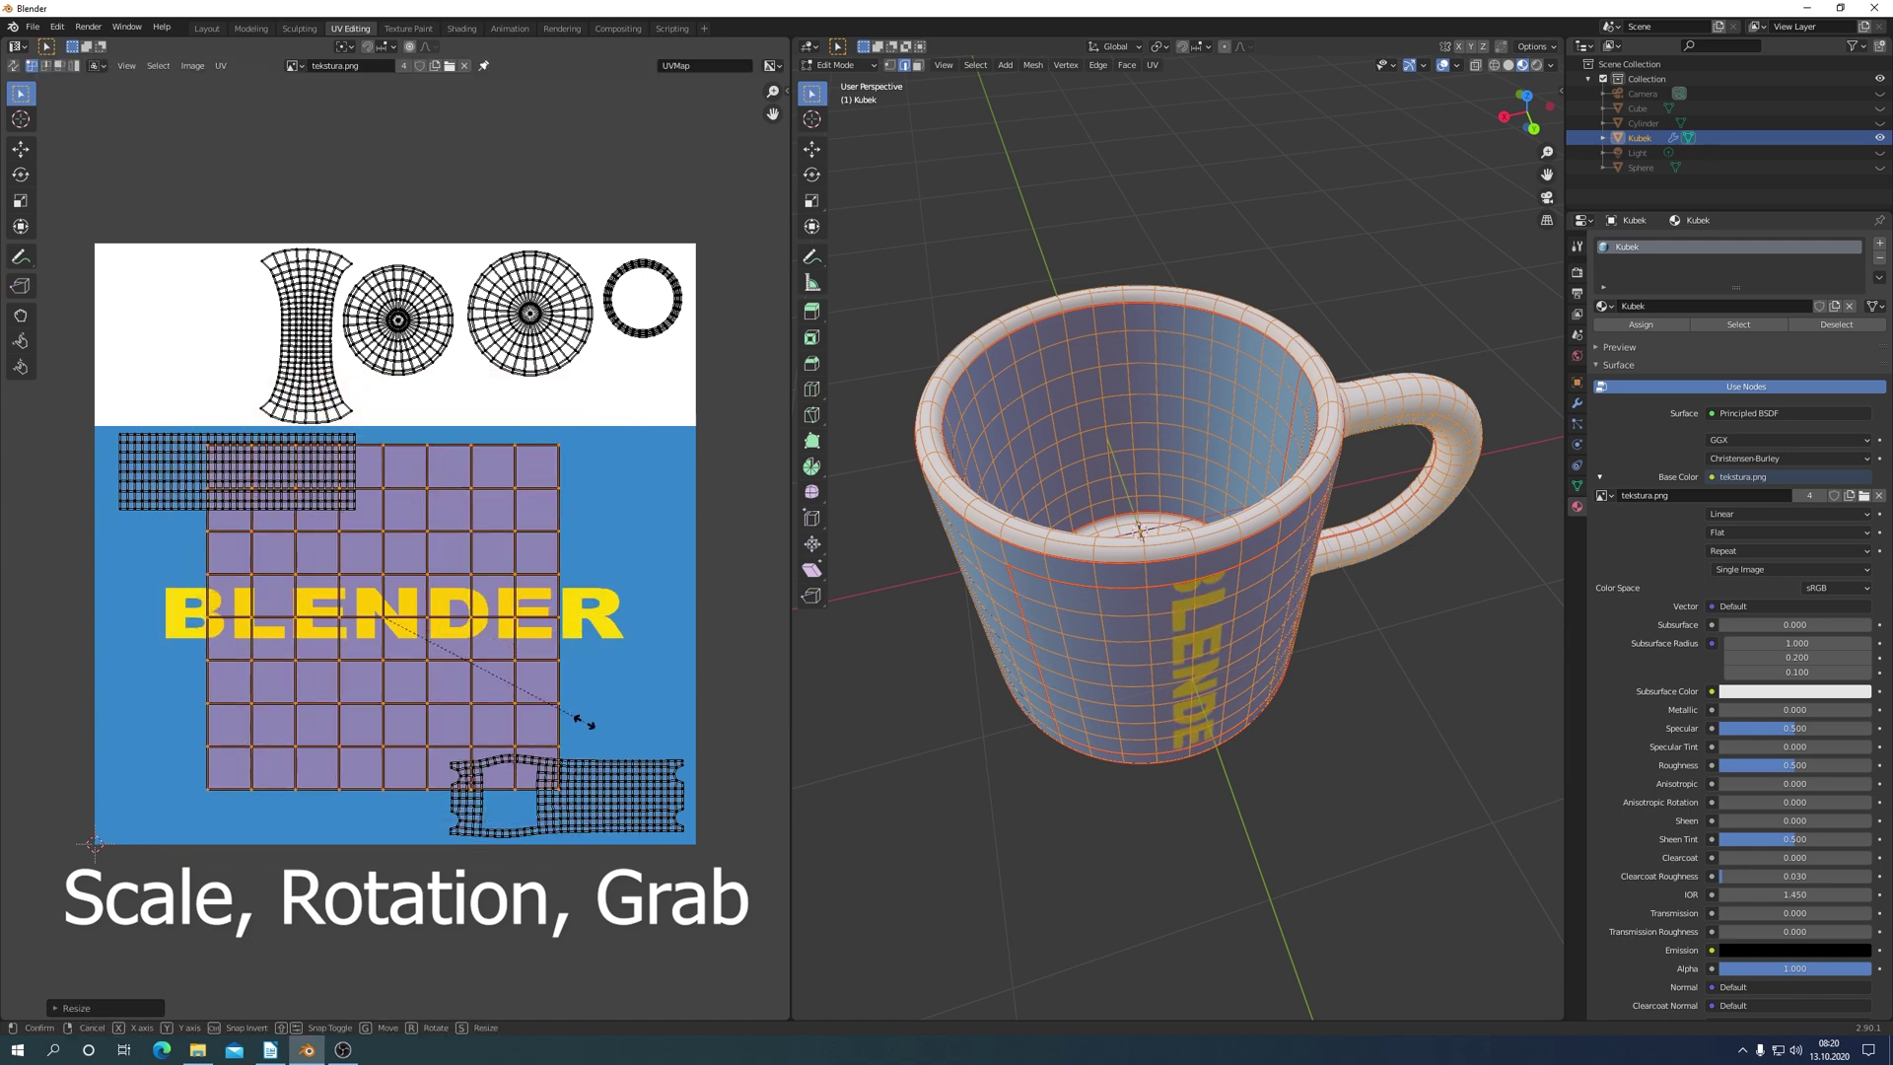
key("x")
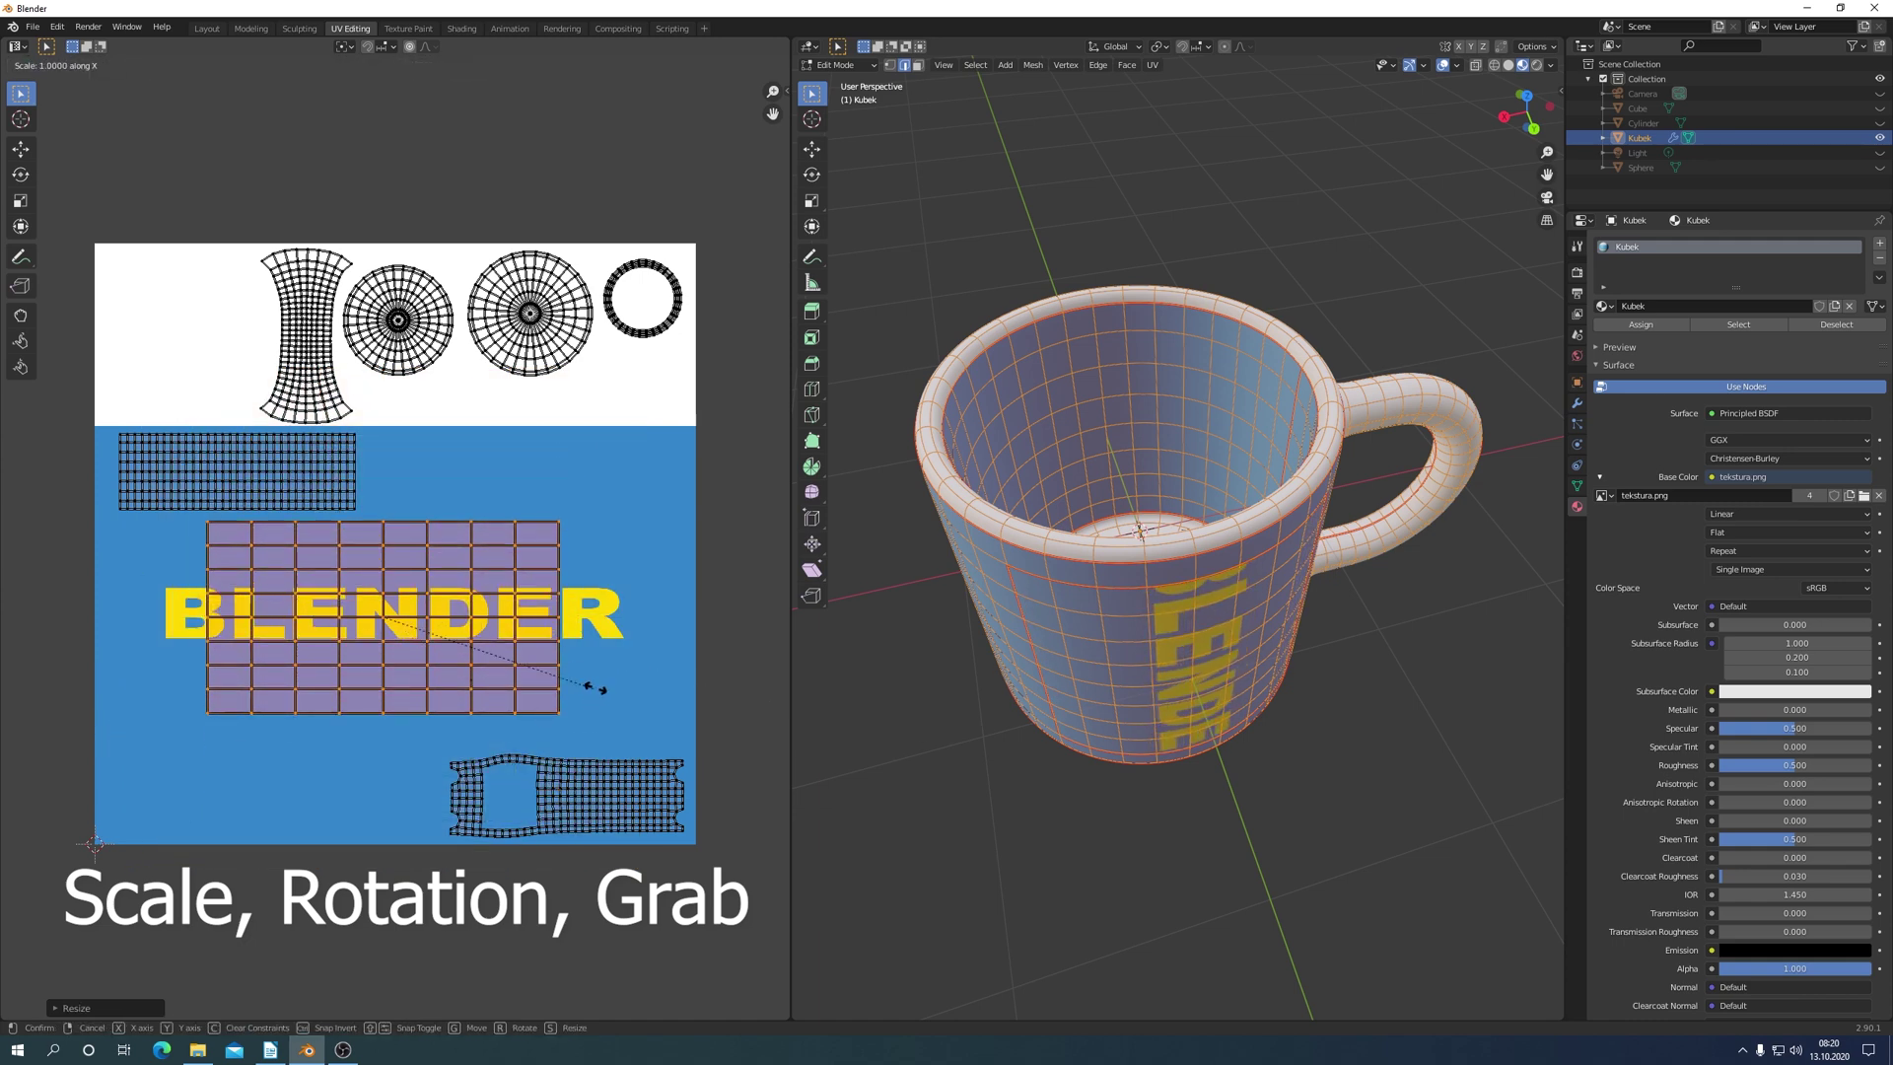
key("r")
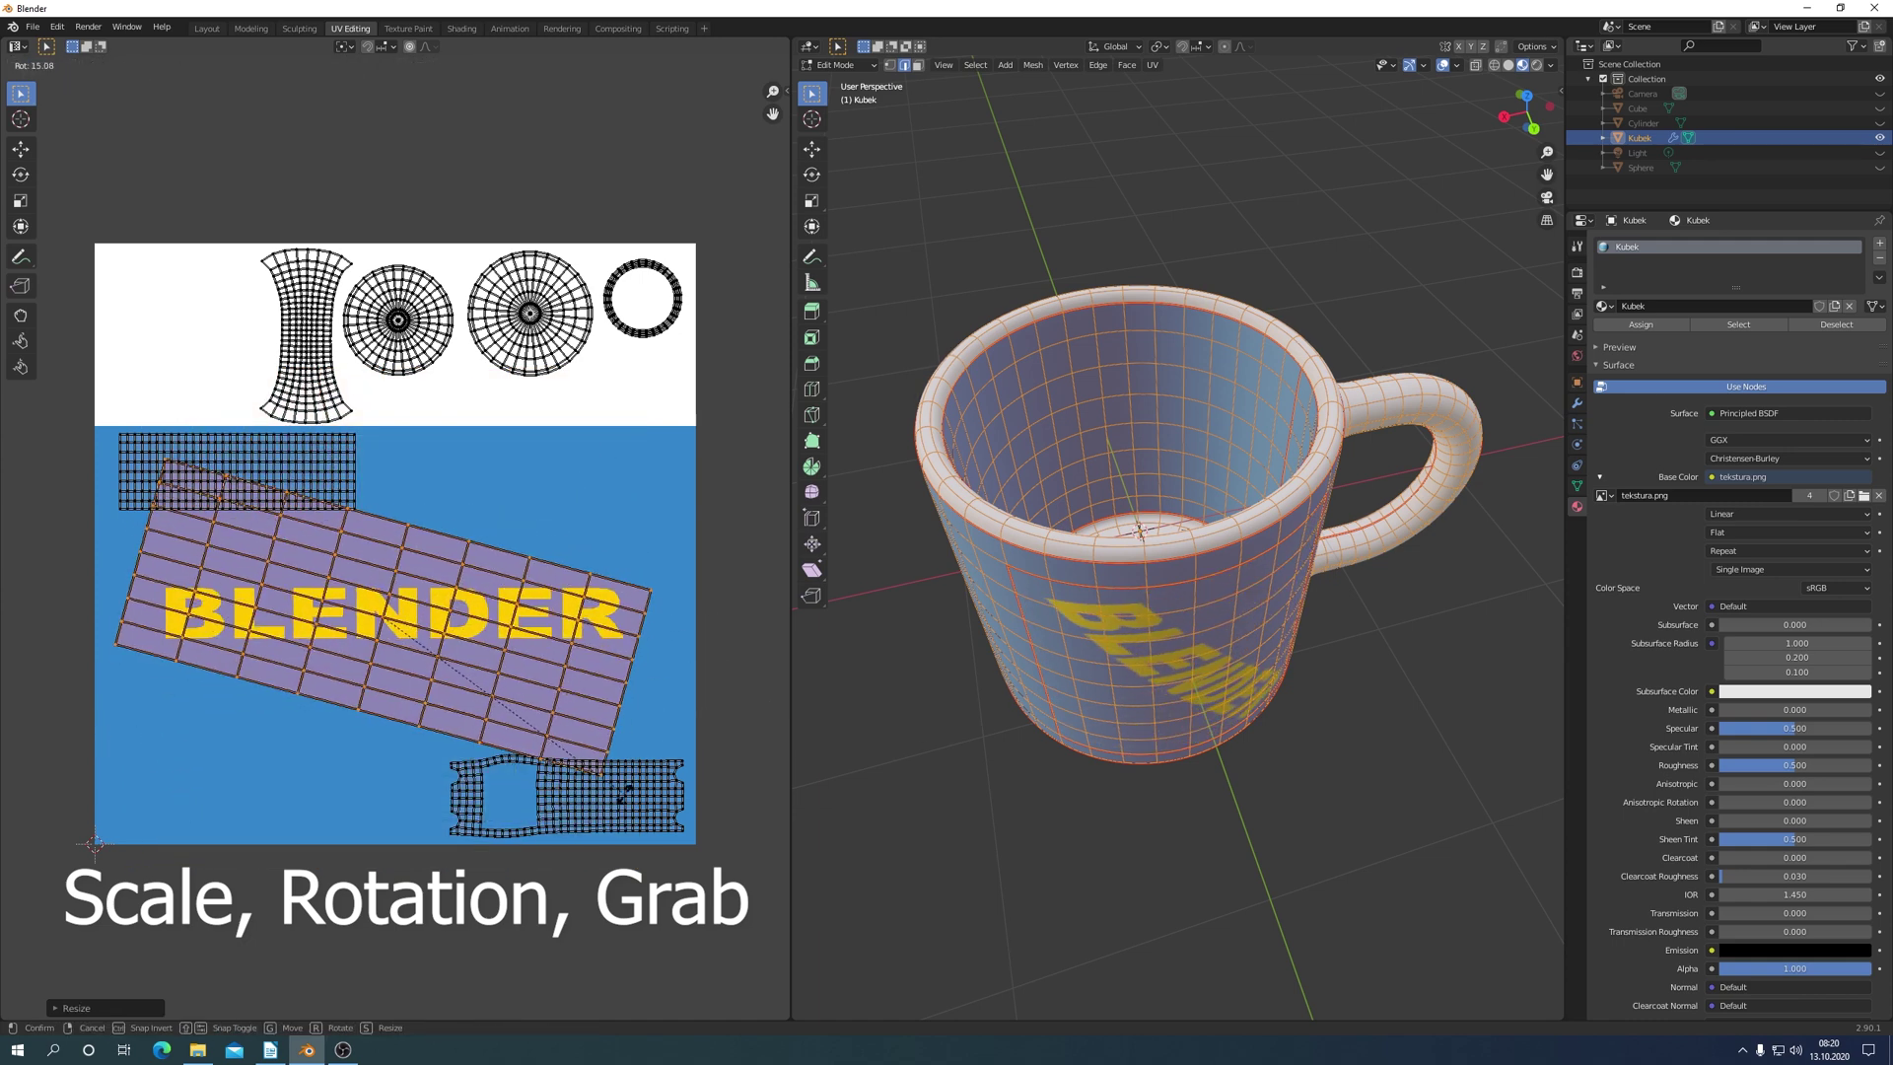
left_click(616, 784)
middle_click_drag(947, 690, 868, 730)
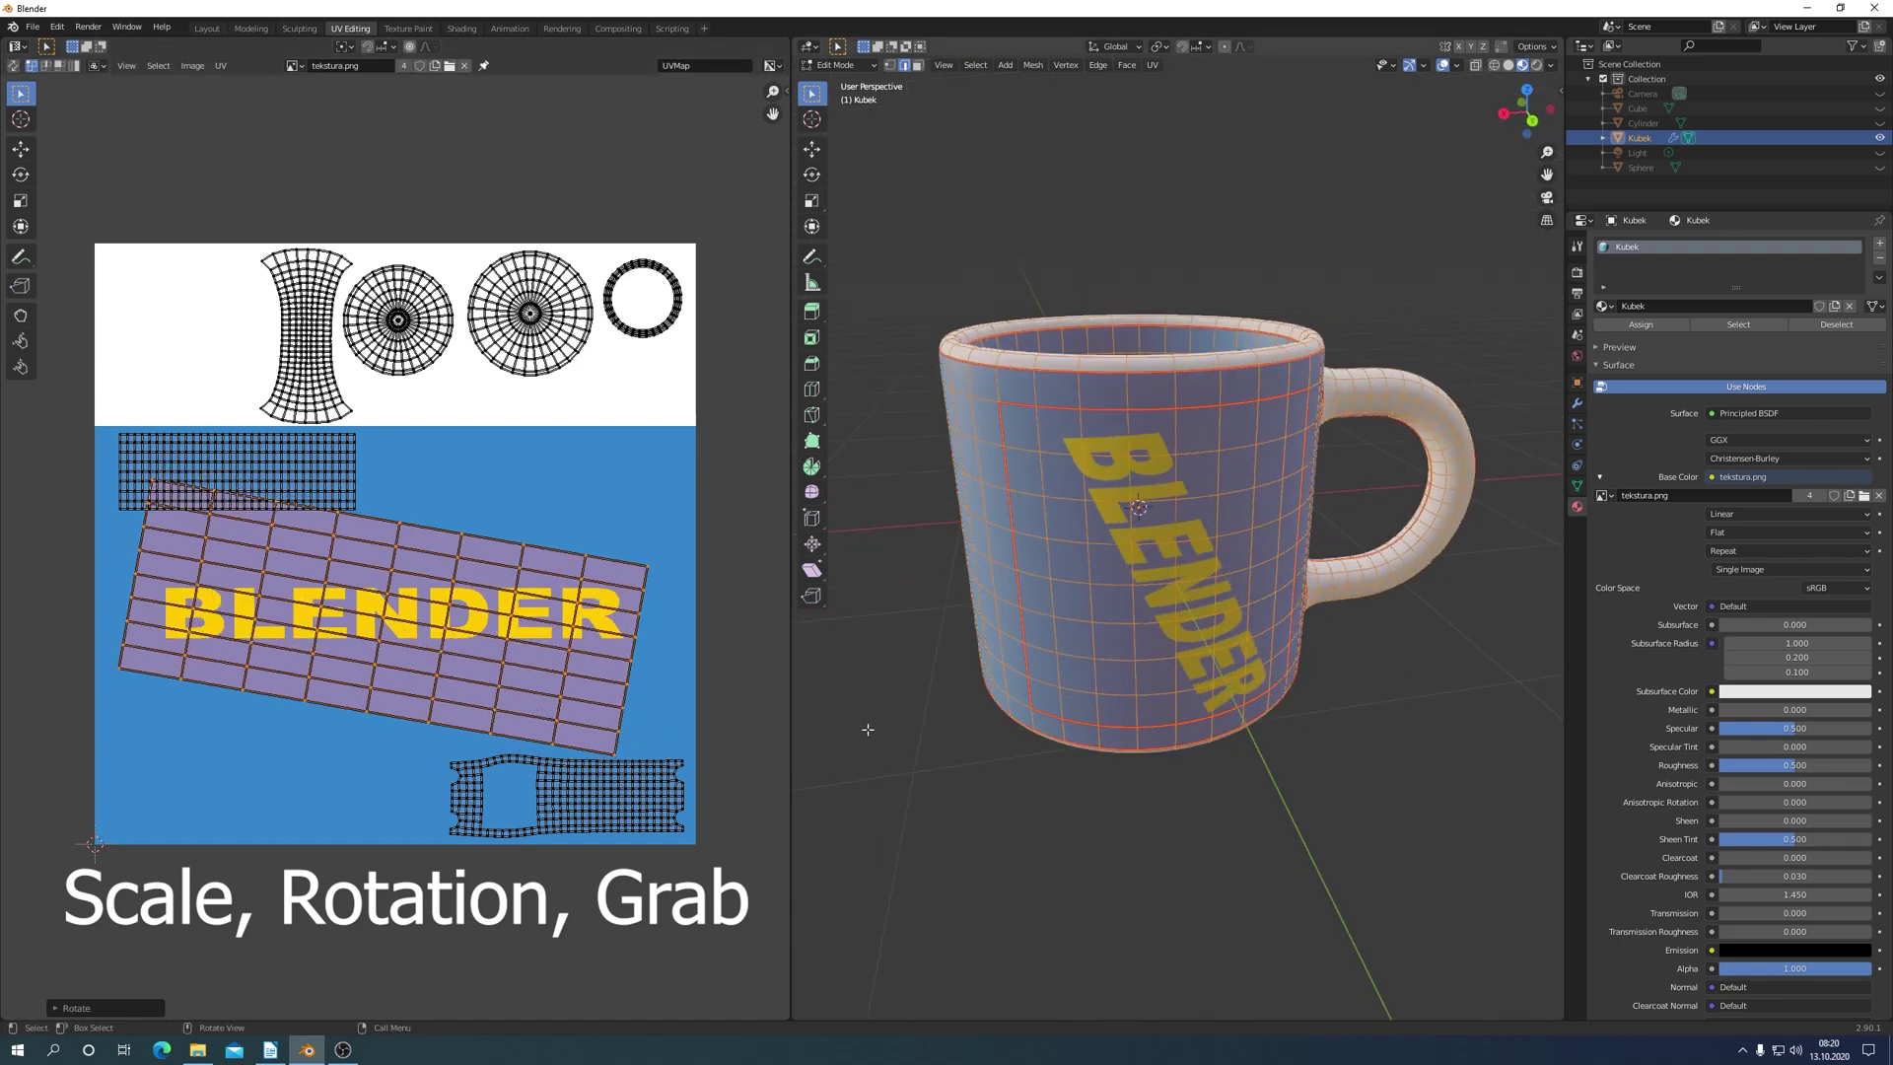
key("r")
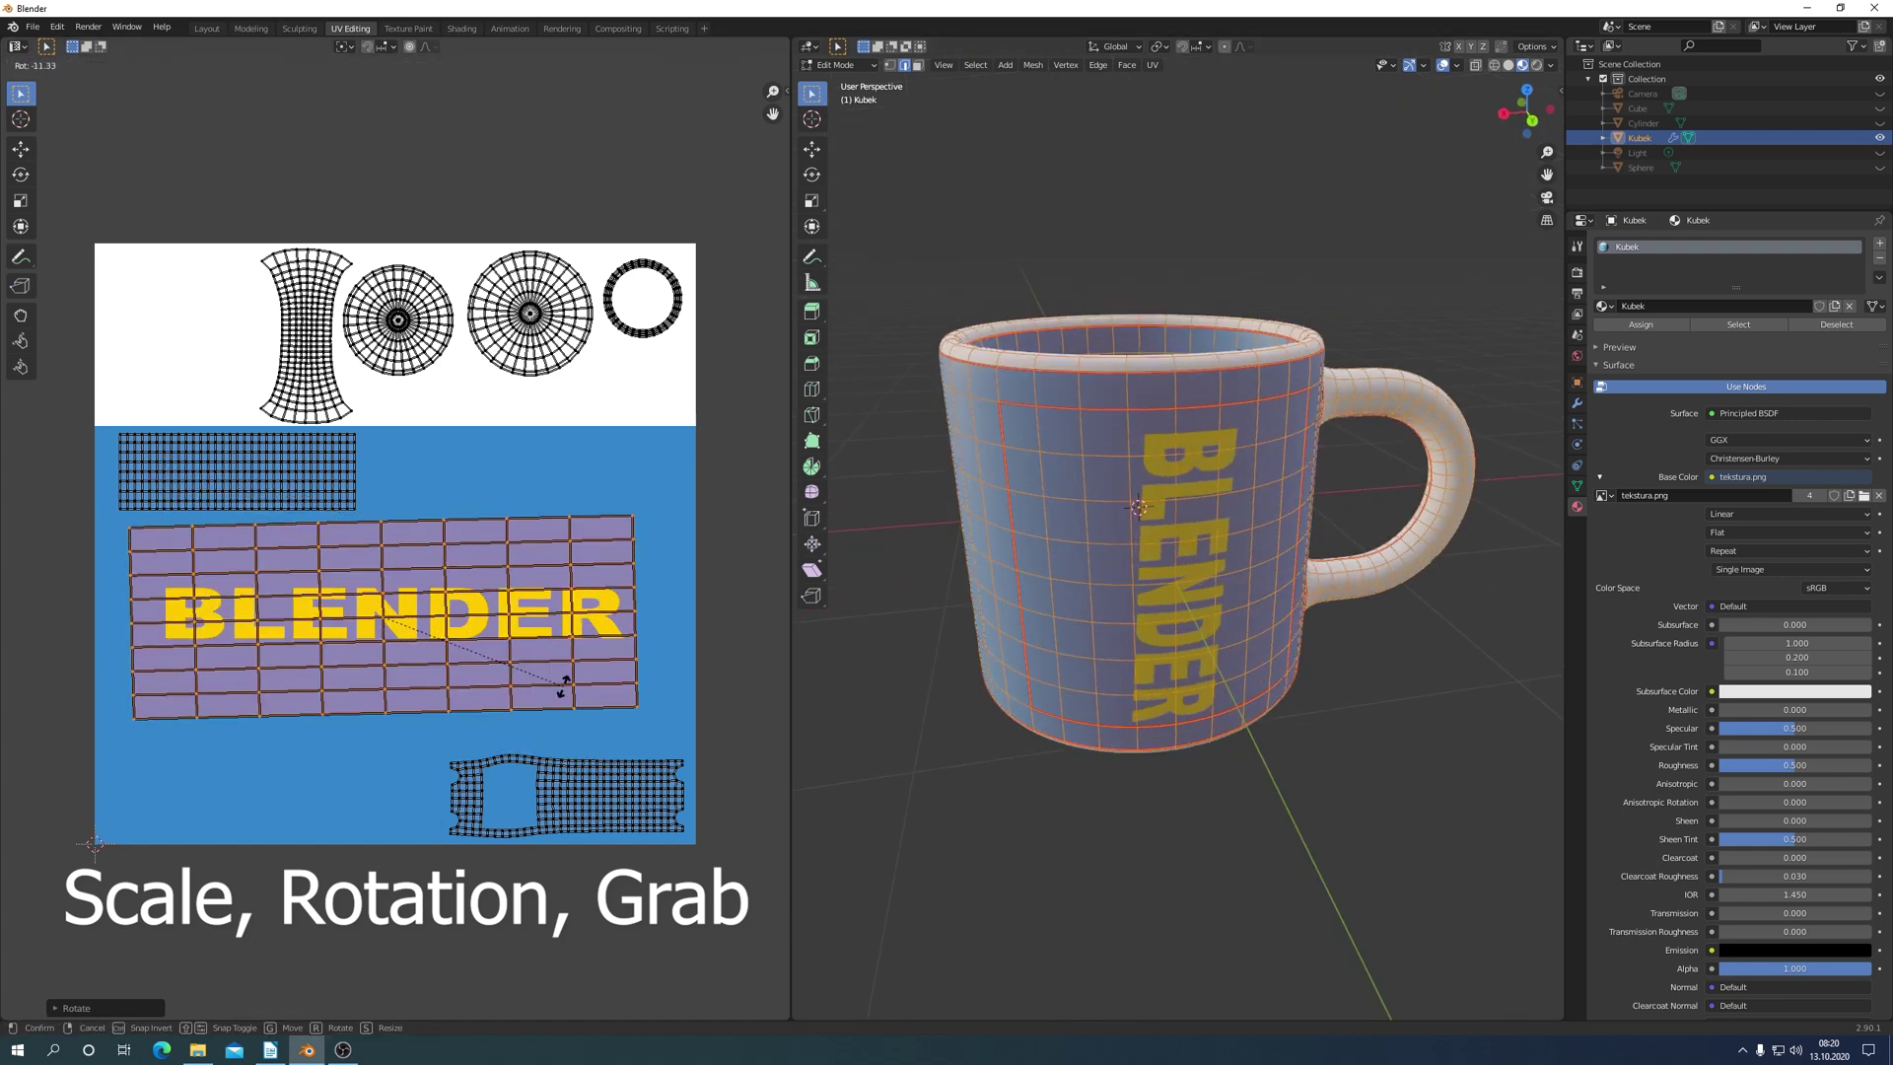
left_click(563, 695)
Nudge the body island up and slightly right, then stretch its height along Y over the logo.
key("g")
key("y")
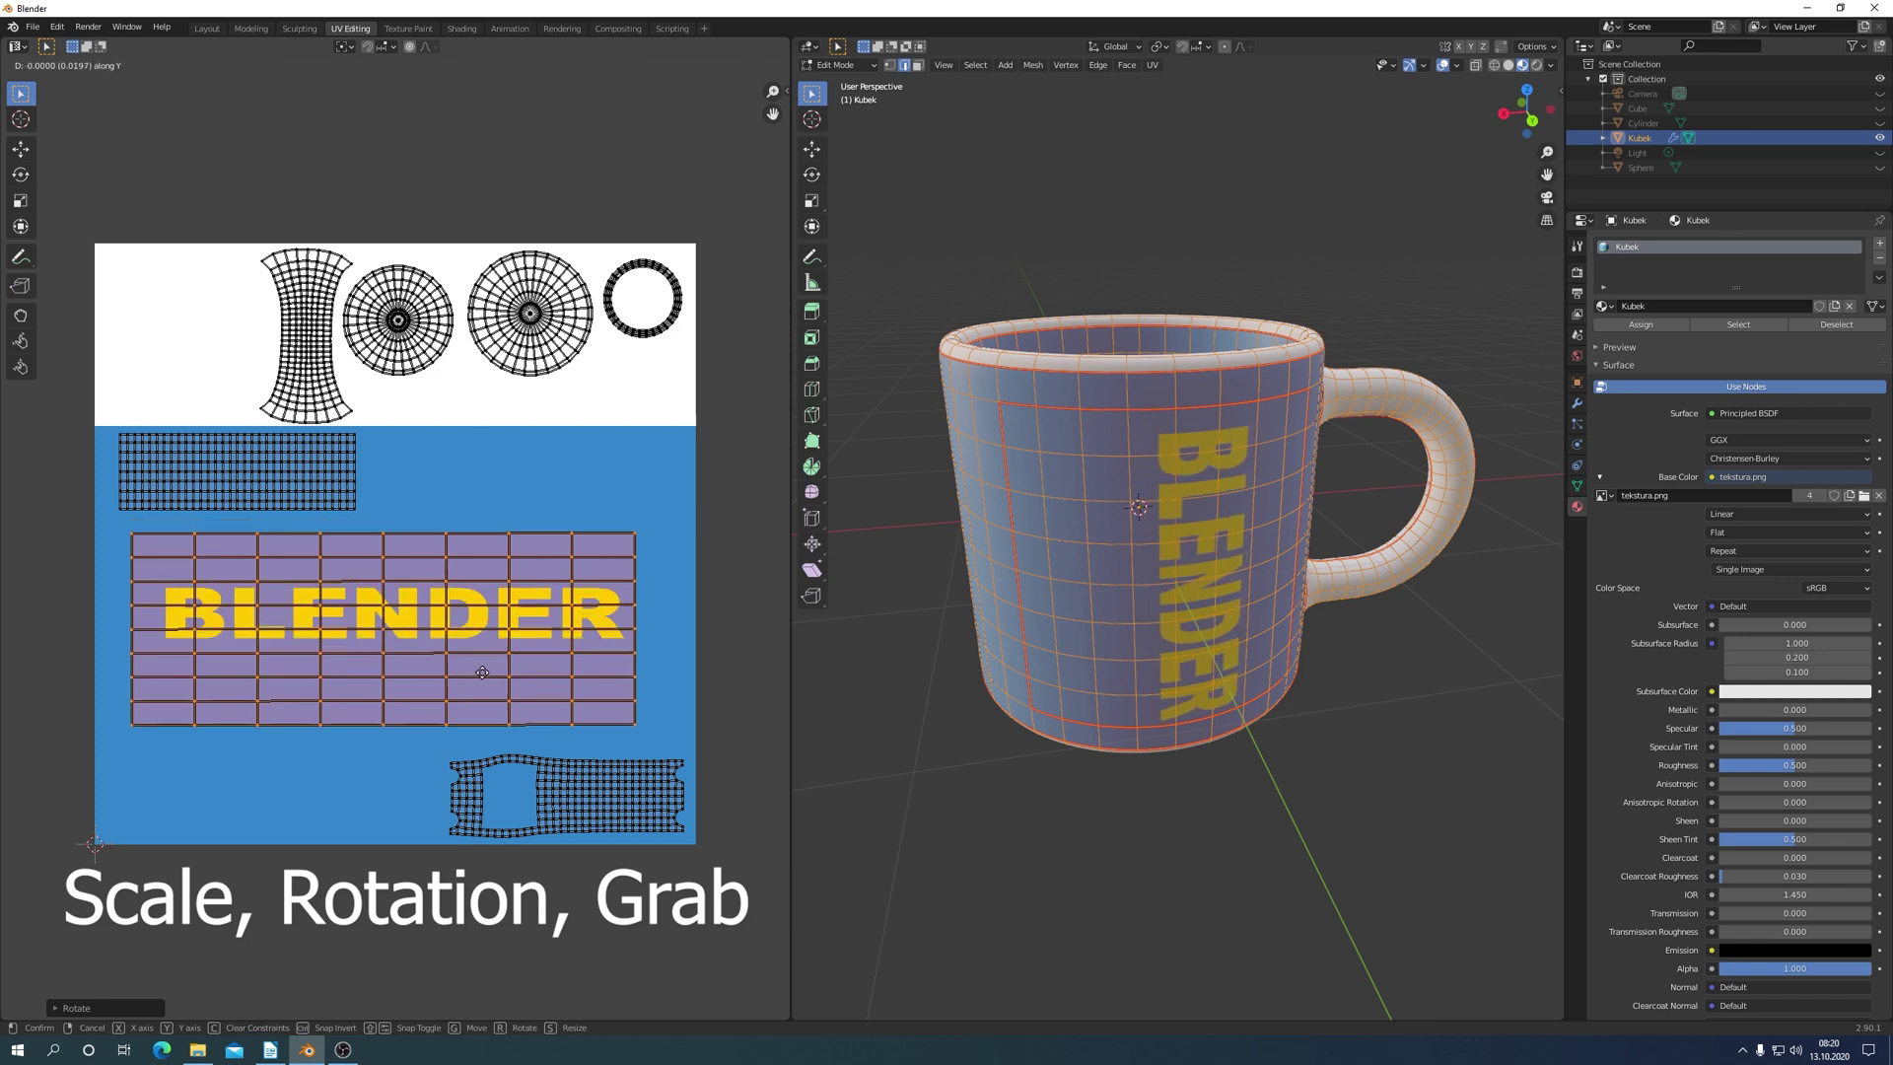
left_click(470, 664)
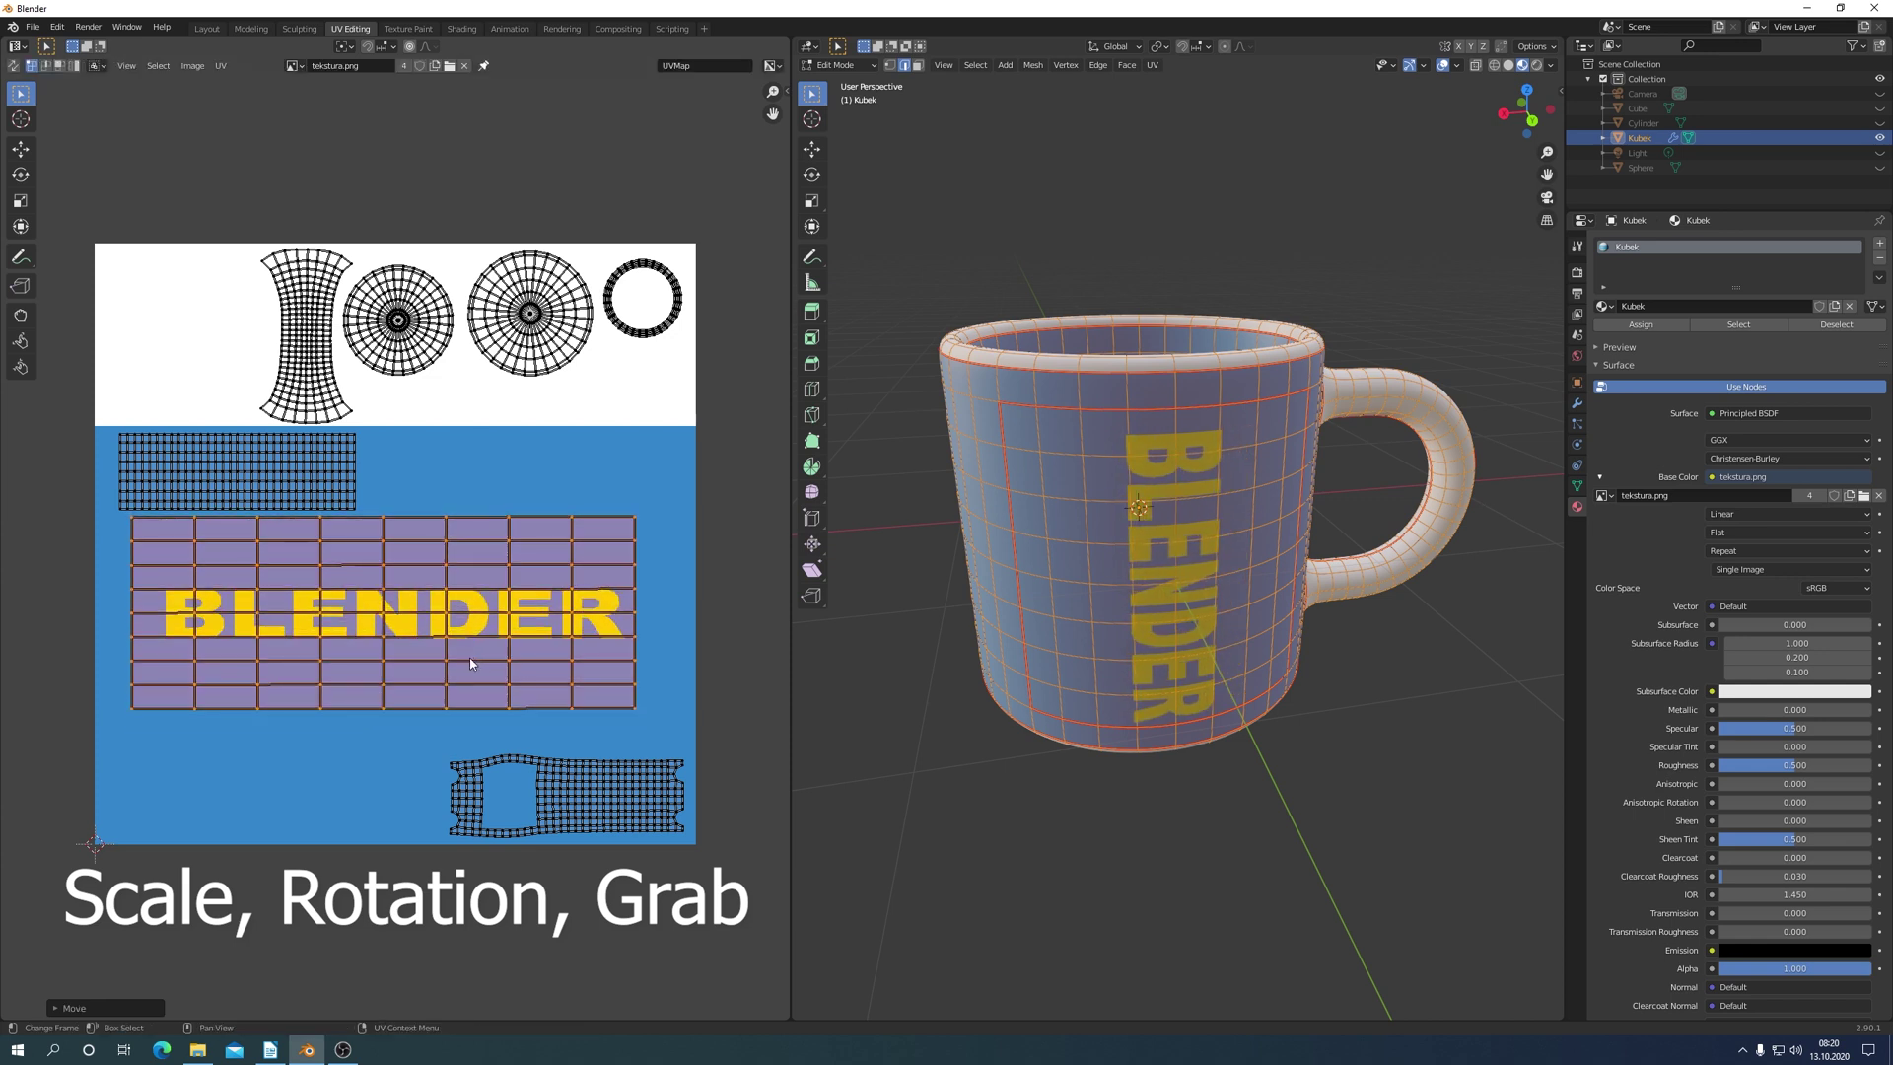
key("g")
key("x")
left_click(476, 657)
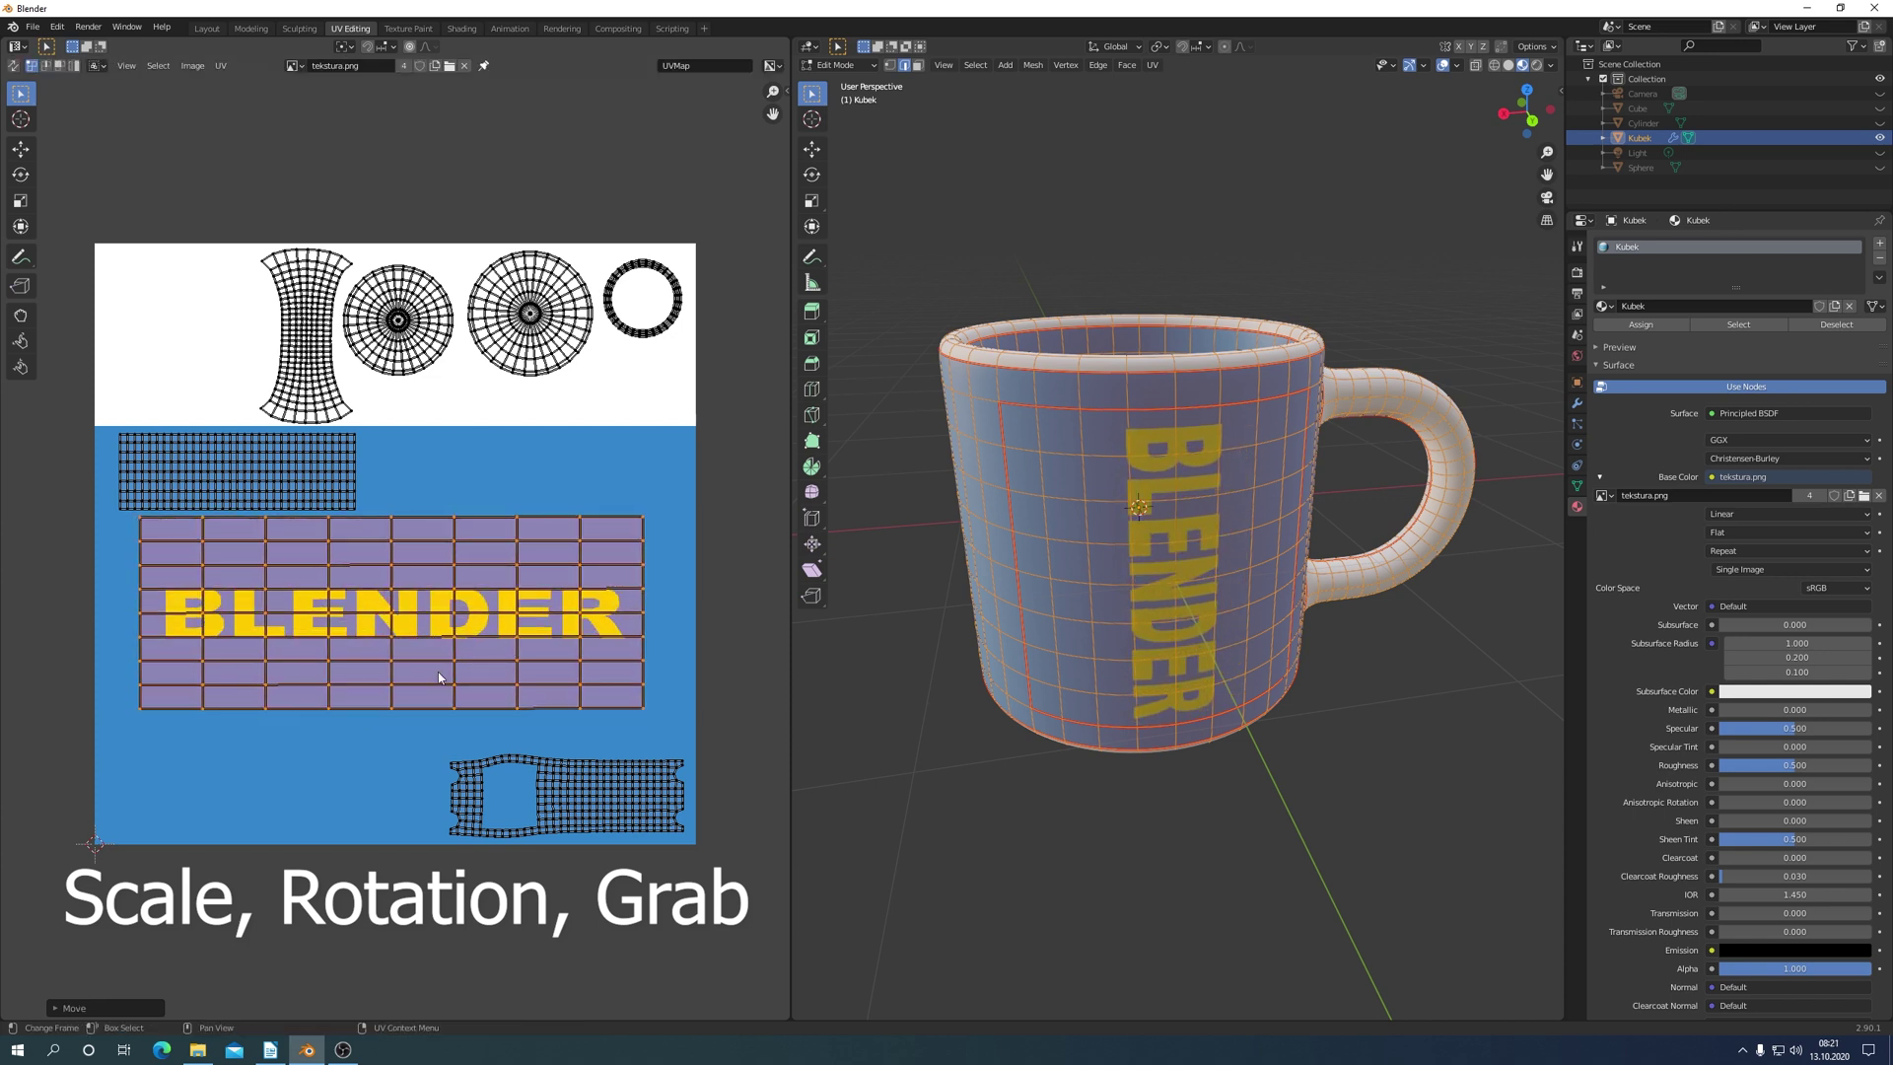
key("s")
key("y")
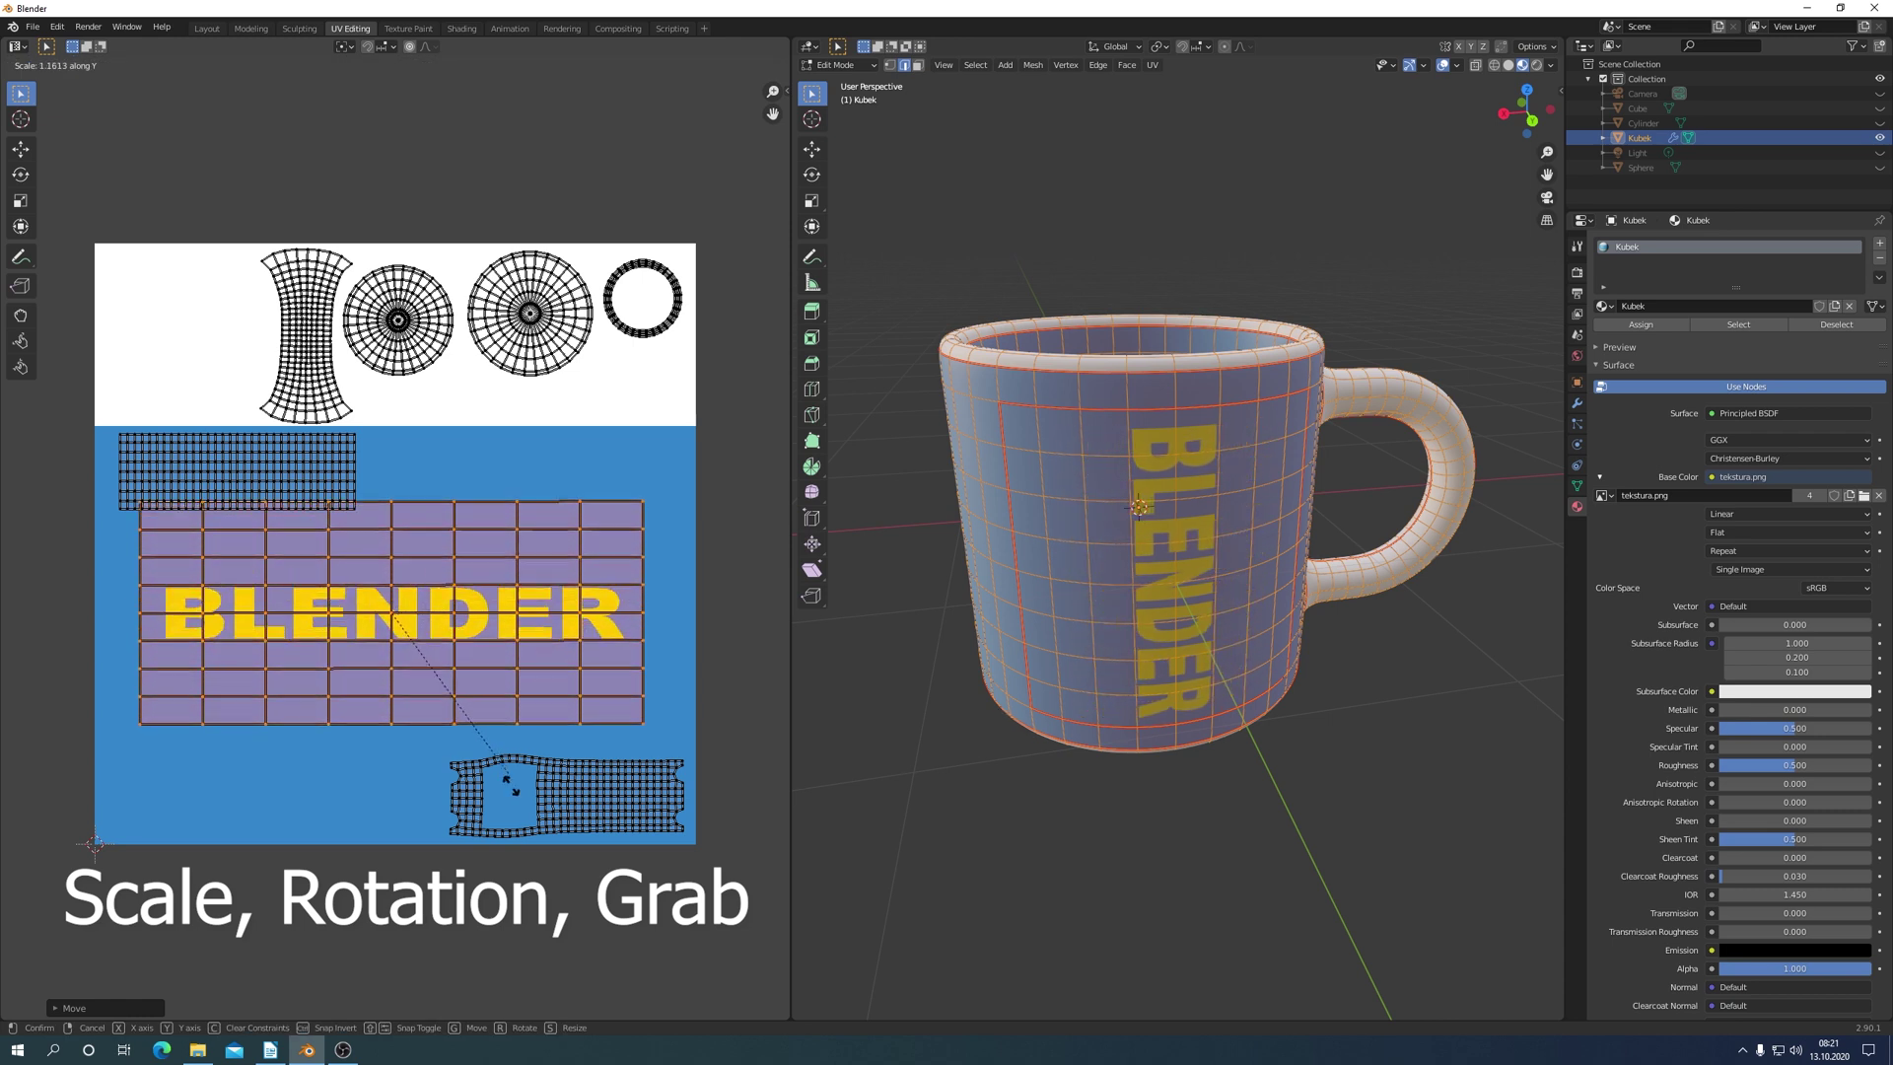
left_click(557, 895)
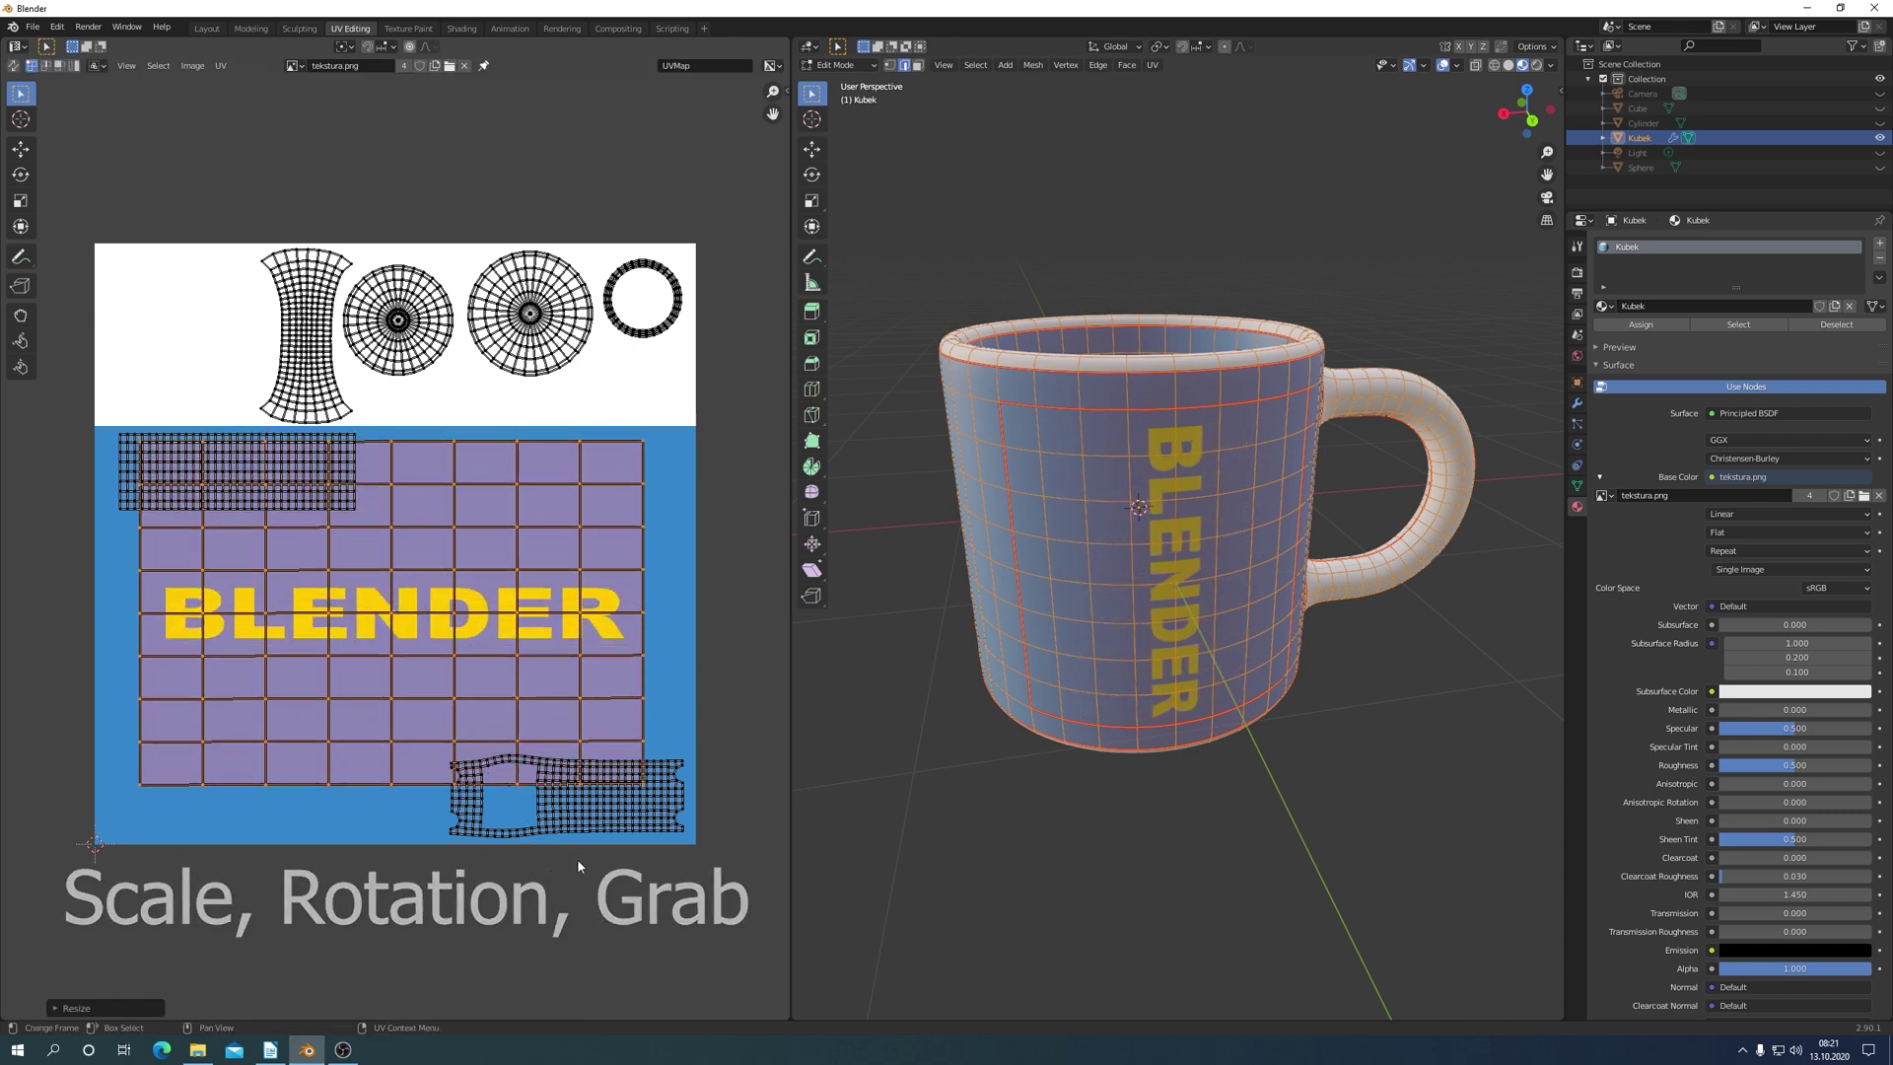
Clear the selection, orbit with numpad 6 around the mug, then look down into it from above.
key("alt+a")
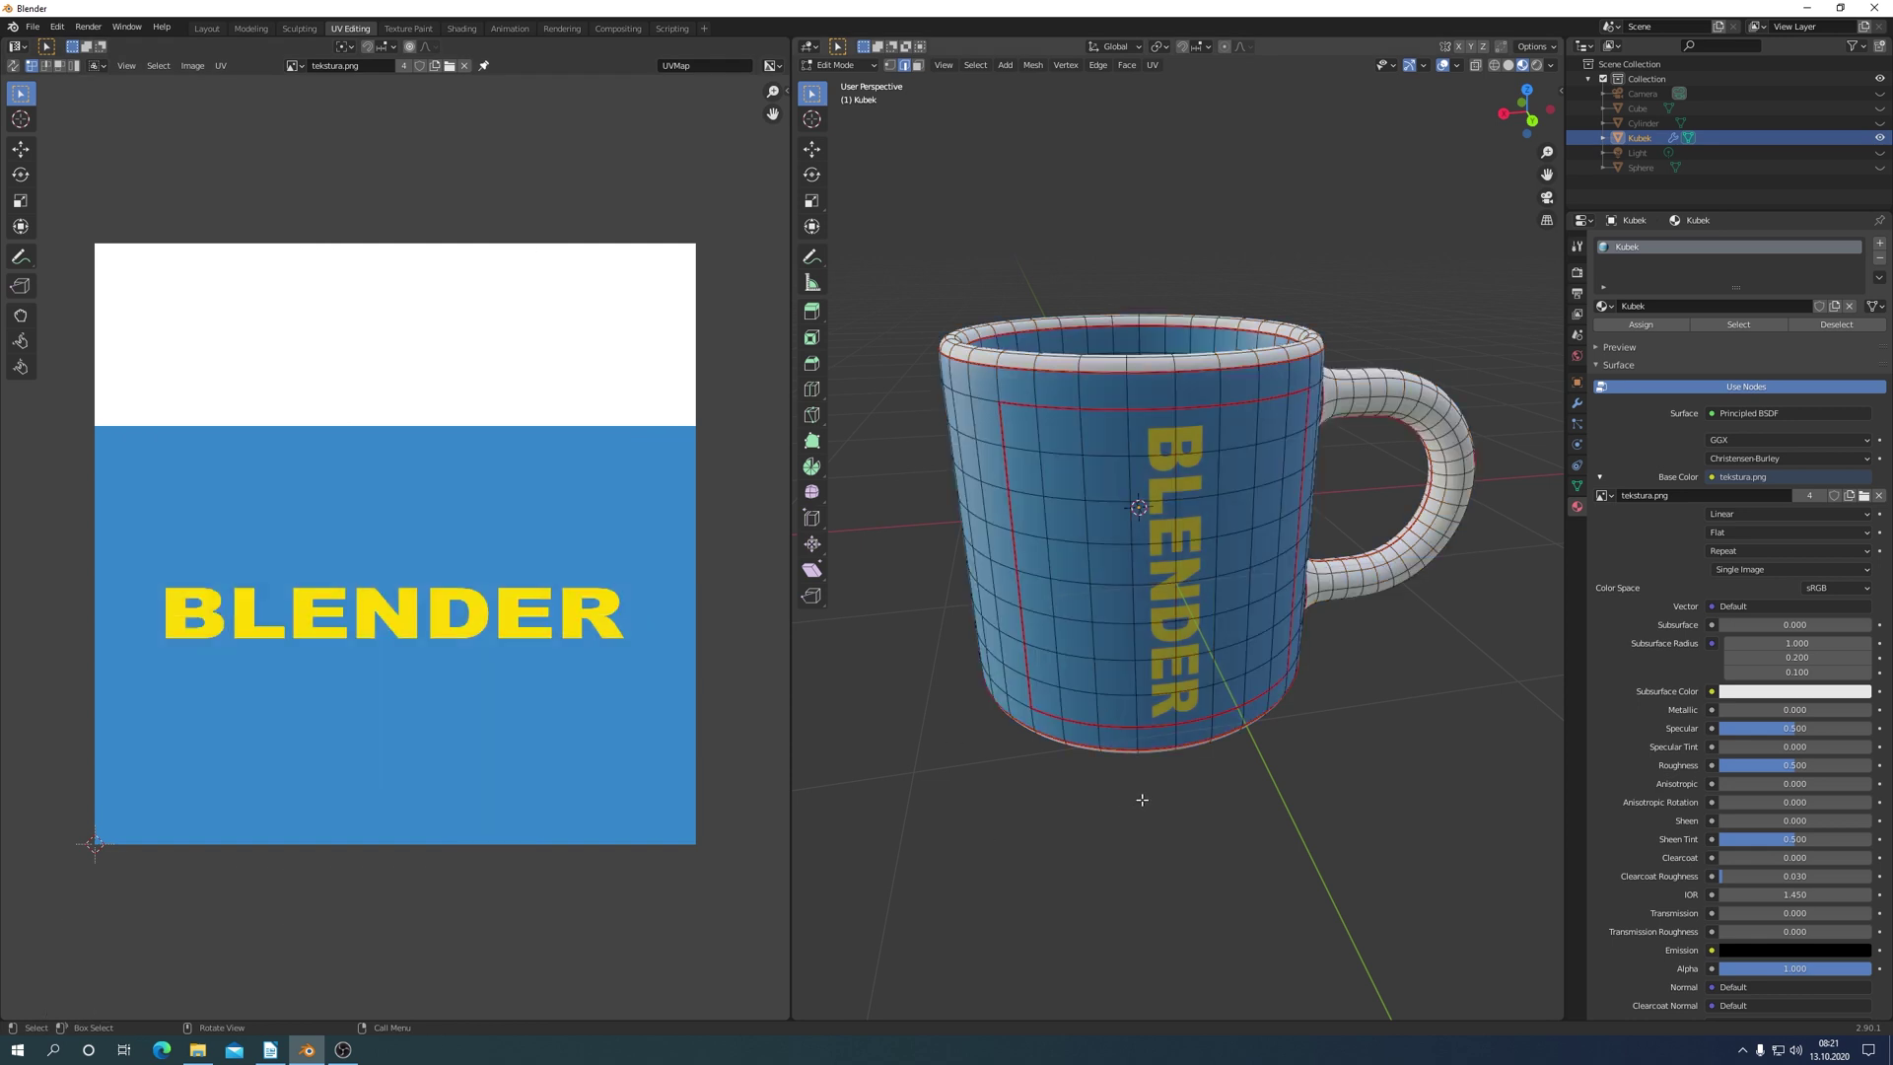
key("KP_6")
key("KP_6")
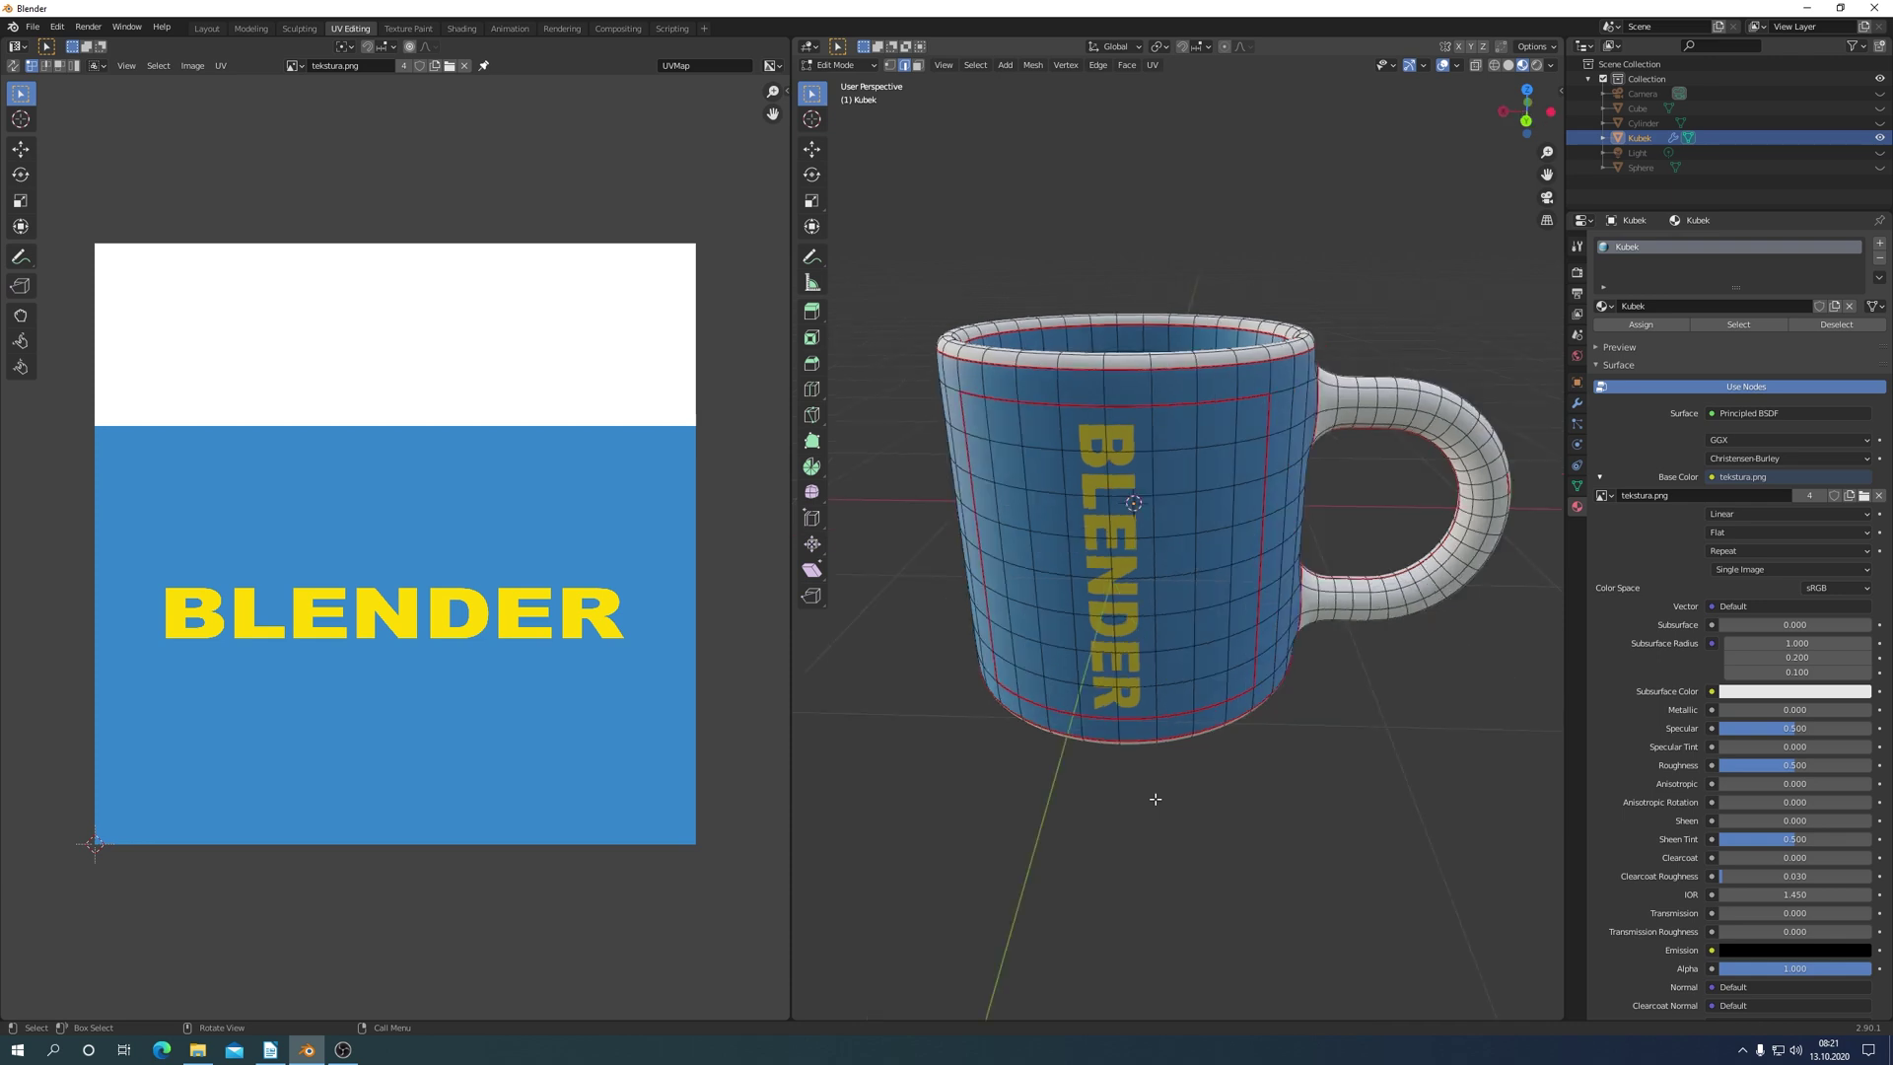
key("KP_6")
key("KP_6")
key("KP_6")
key("KP_6")
key("KP_6")
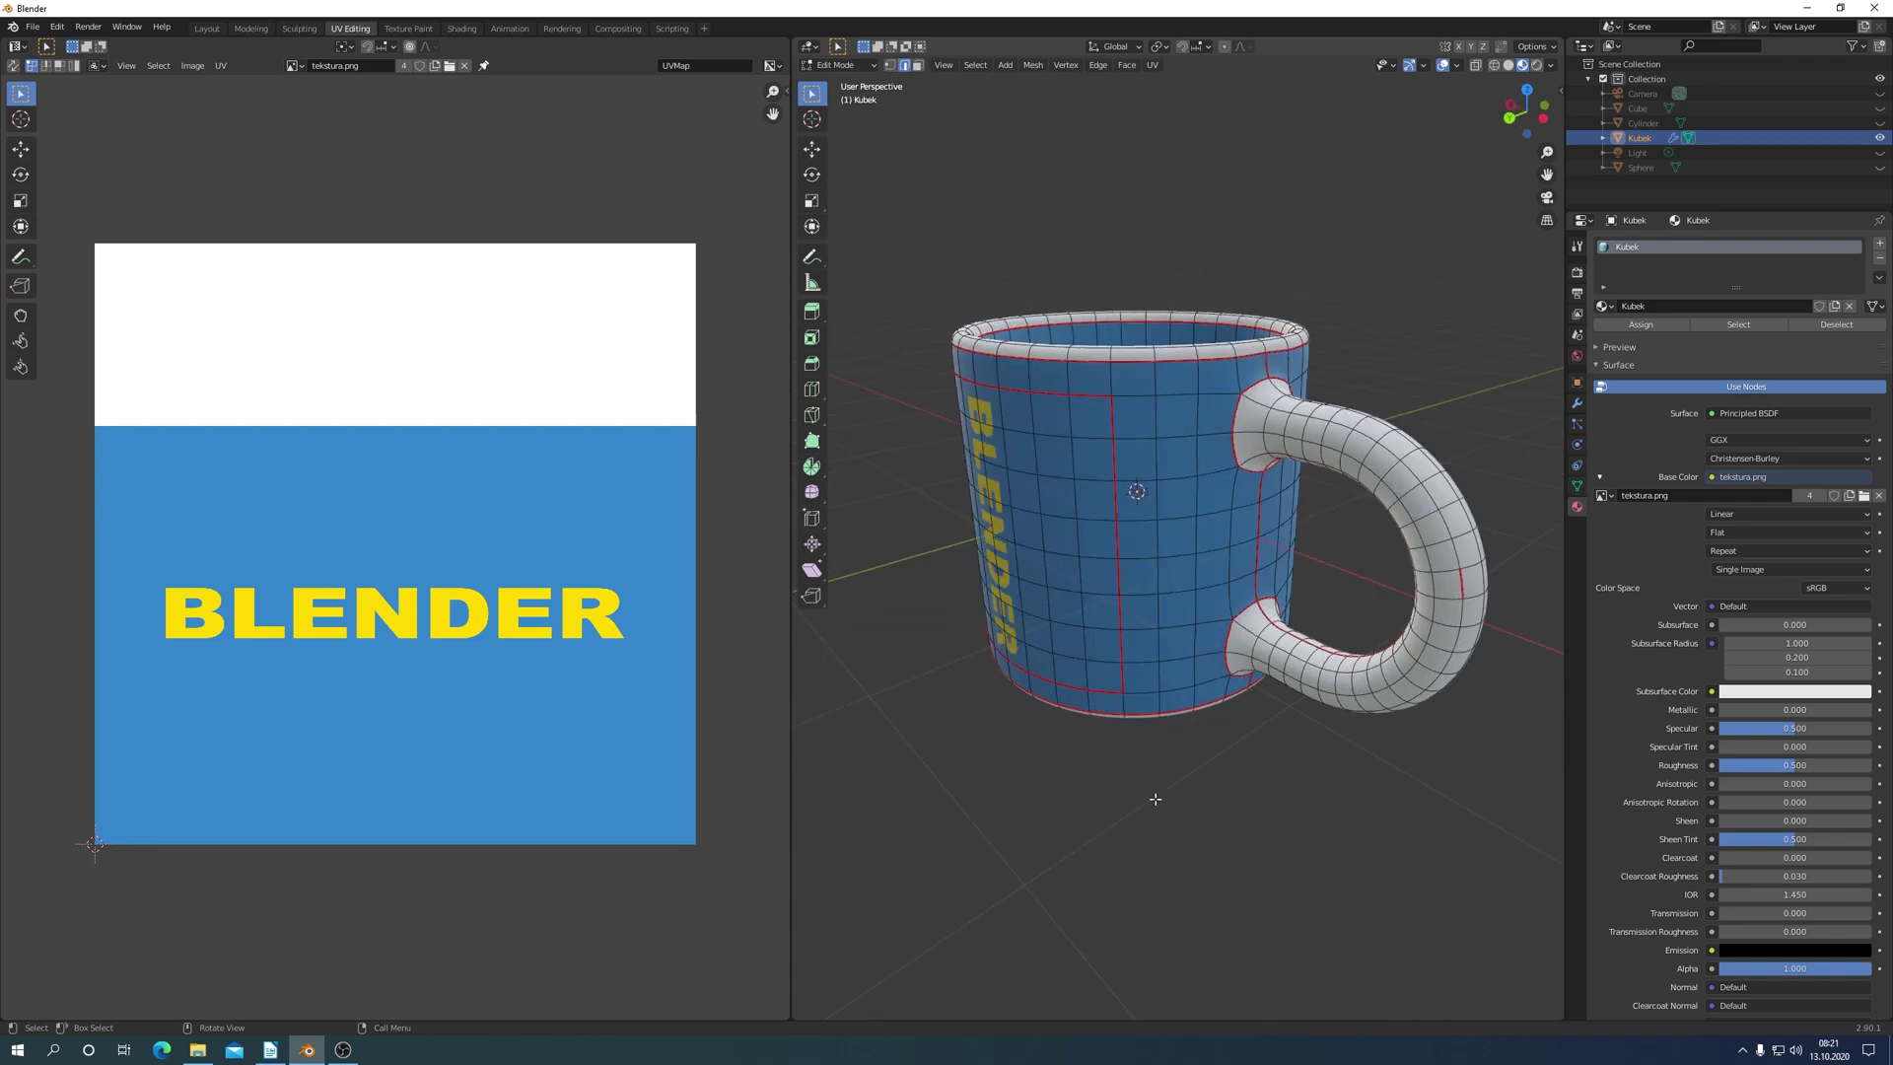
key("KP_6")
key("KP_6")
key("KP_6")
key("KP_6")
key("KP_6")
key("KP_6")
key("KP_6")
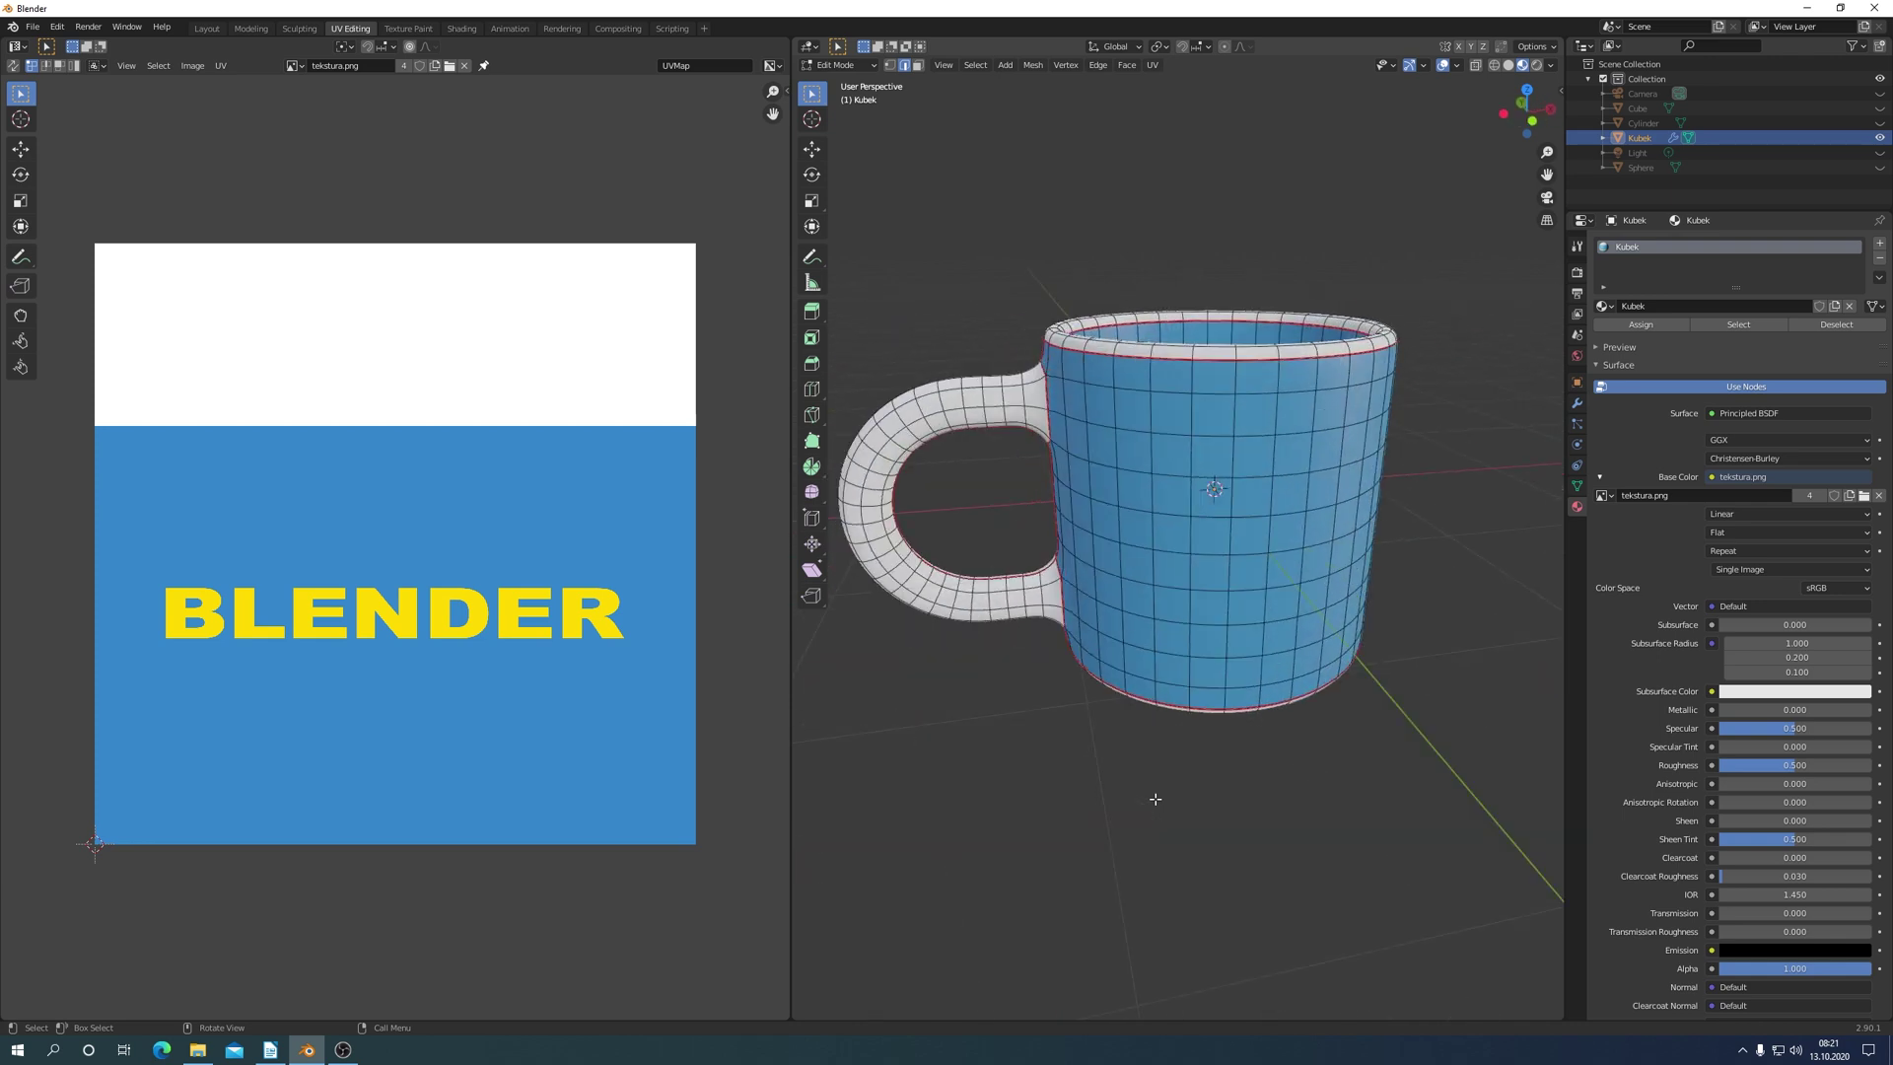
key("KP_6")
key("KP_6")
key("KP_6")
key("KP_6")
key("KP_6")
key("KP_6")
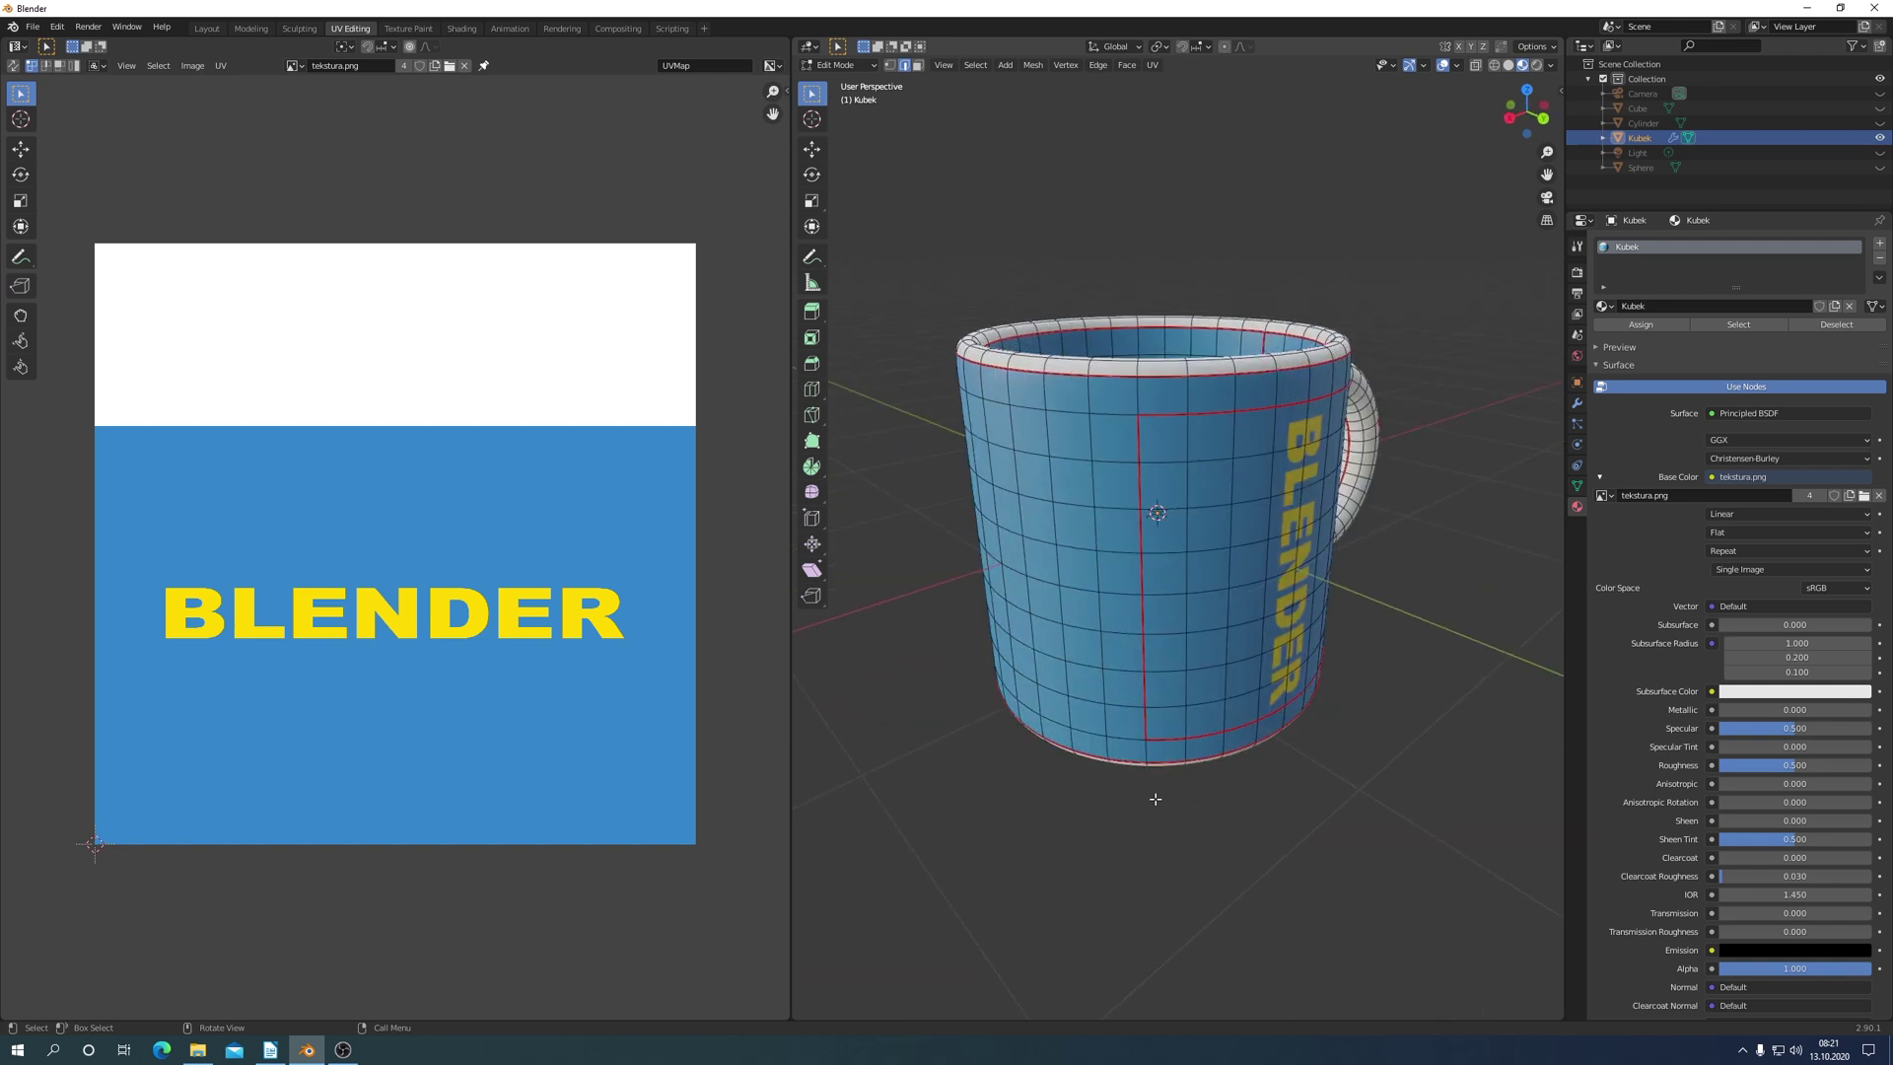
key("KP_6")
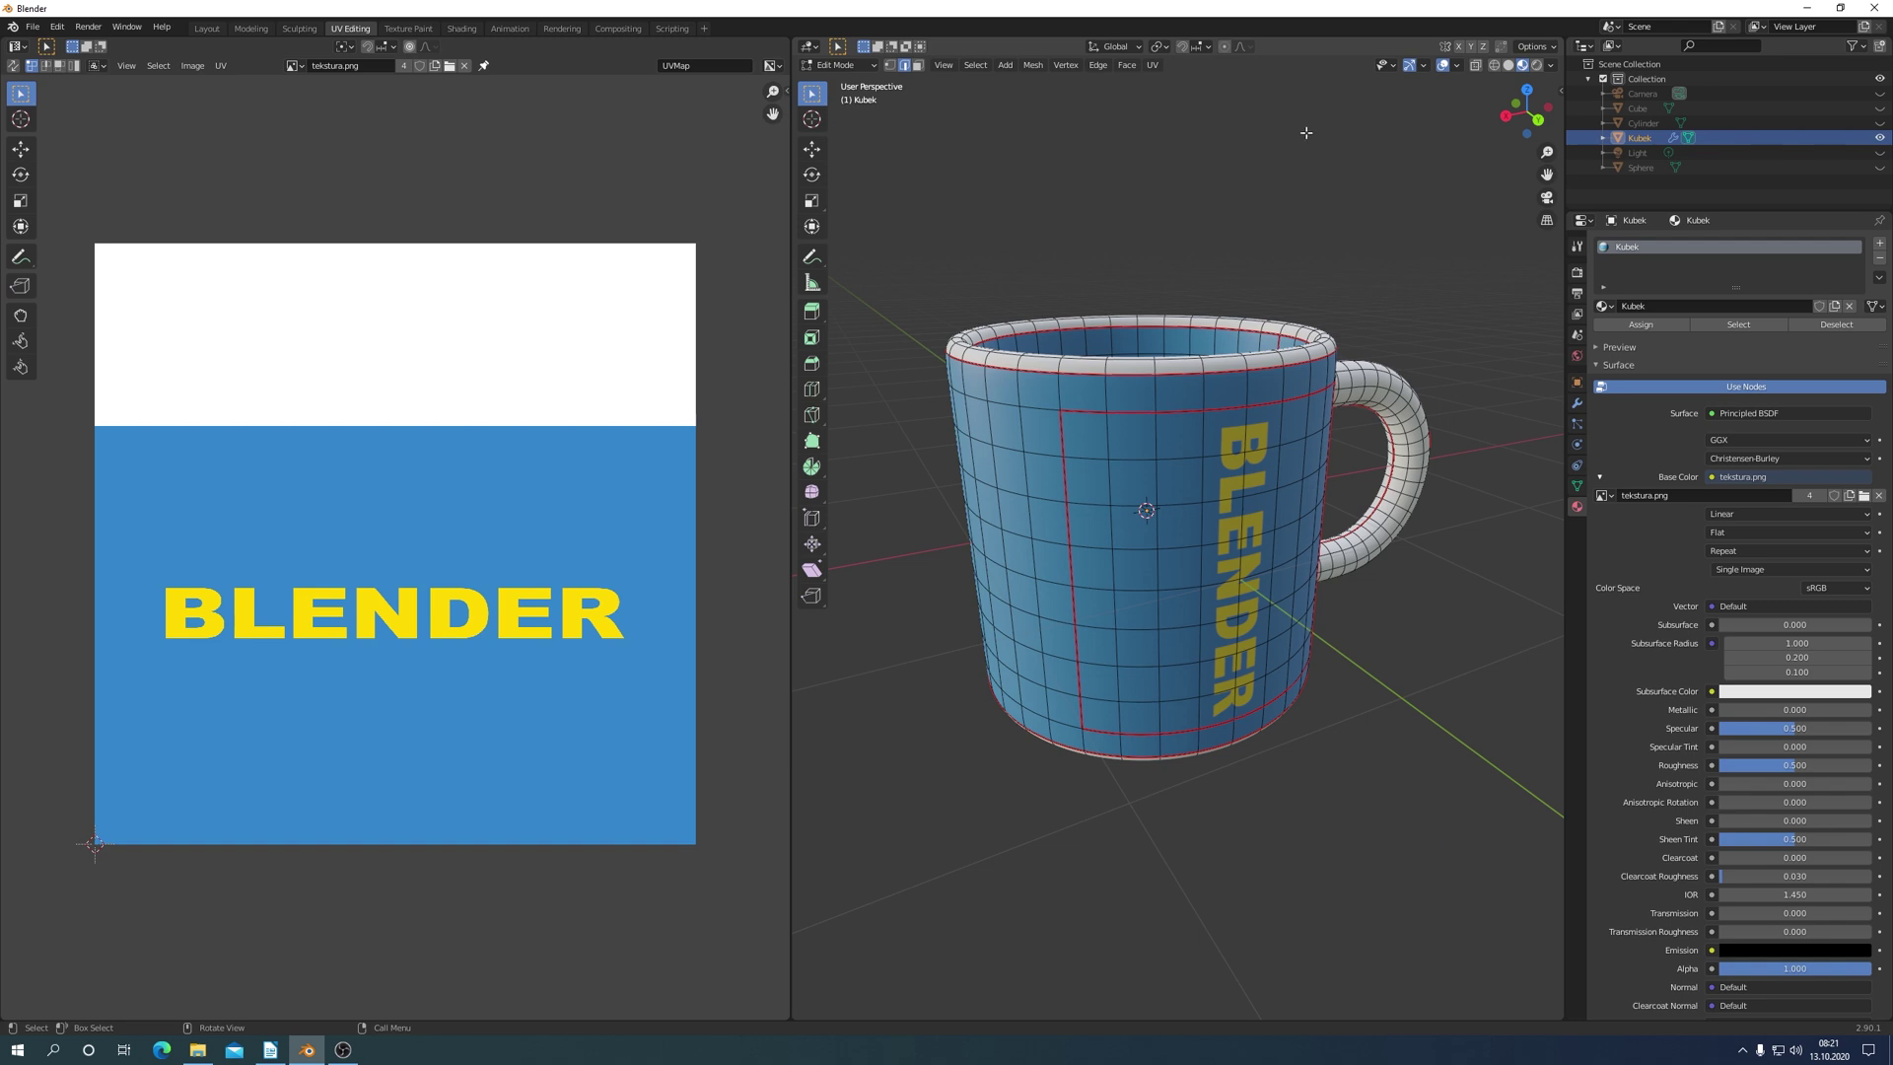
middle_click_drag(1208, 216, 1209, 290)
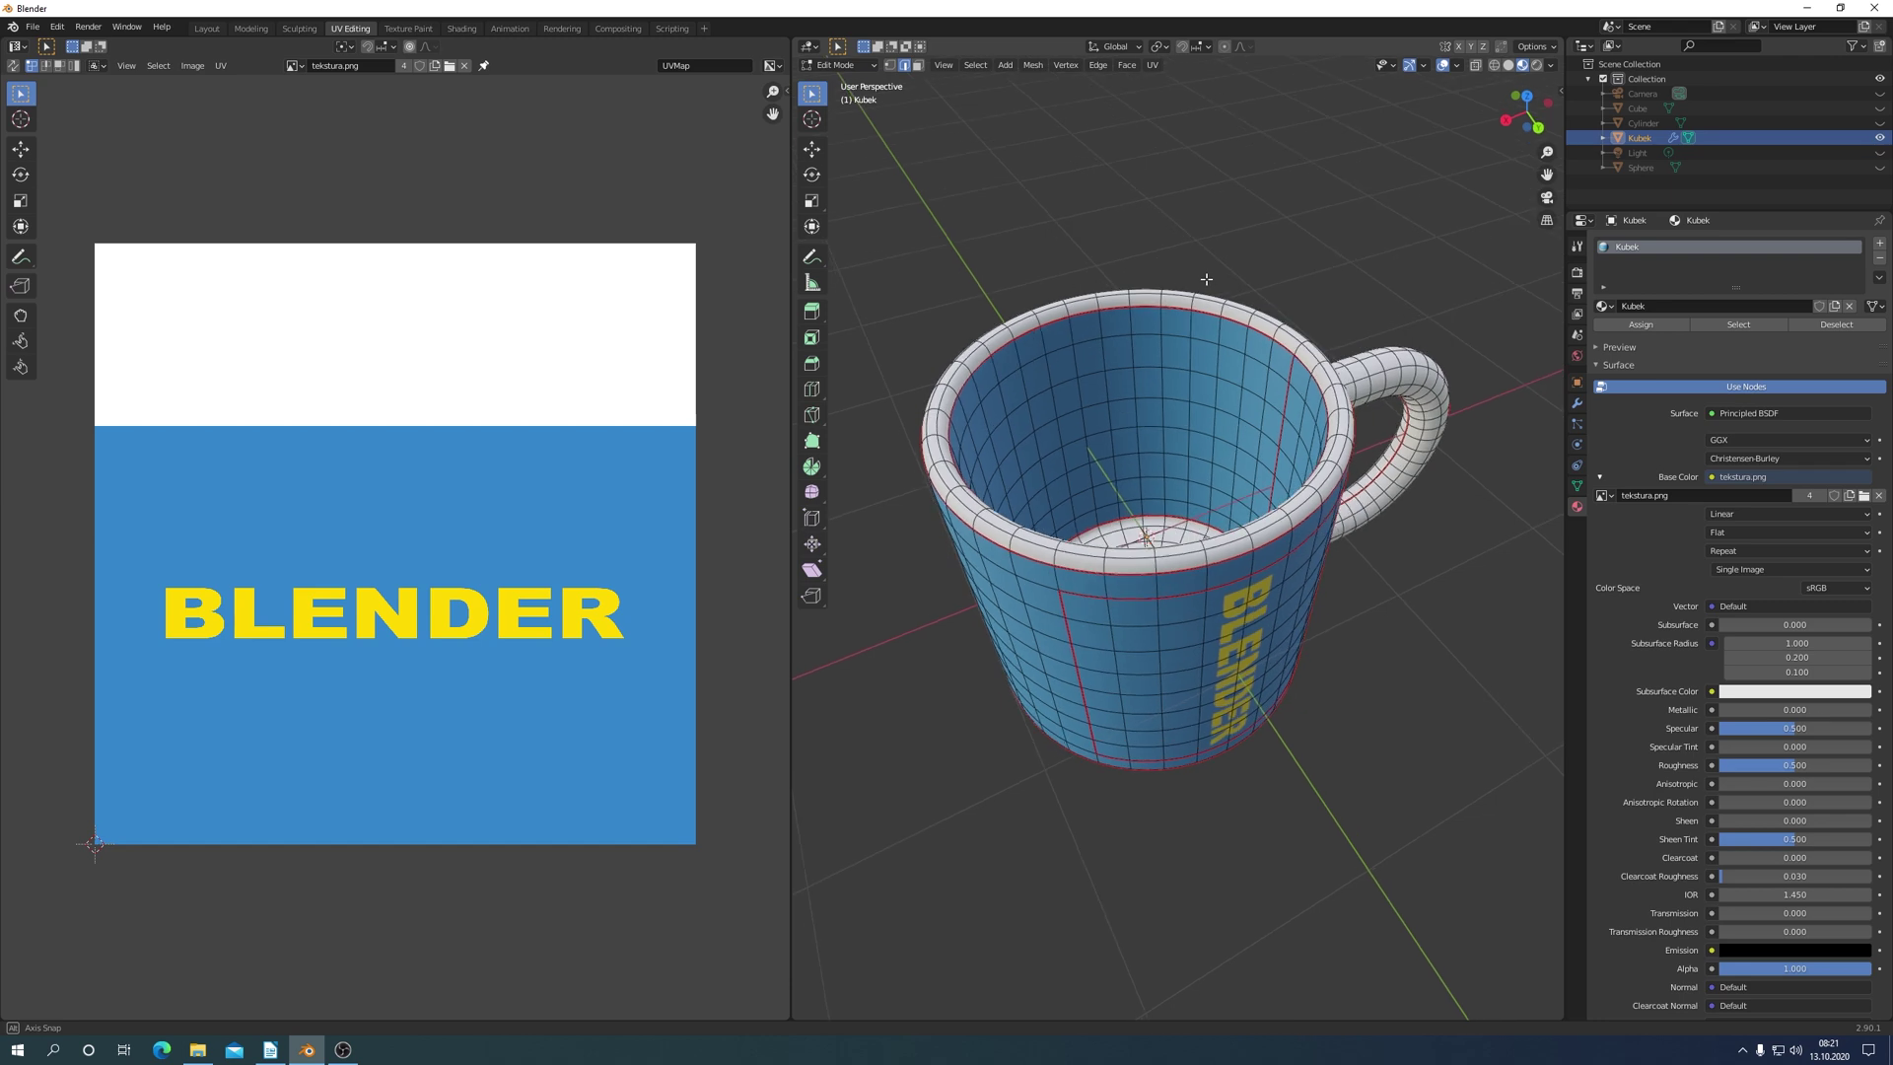
middle_click_drag(1209, 290, 1205, 278)
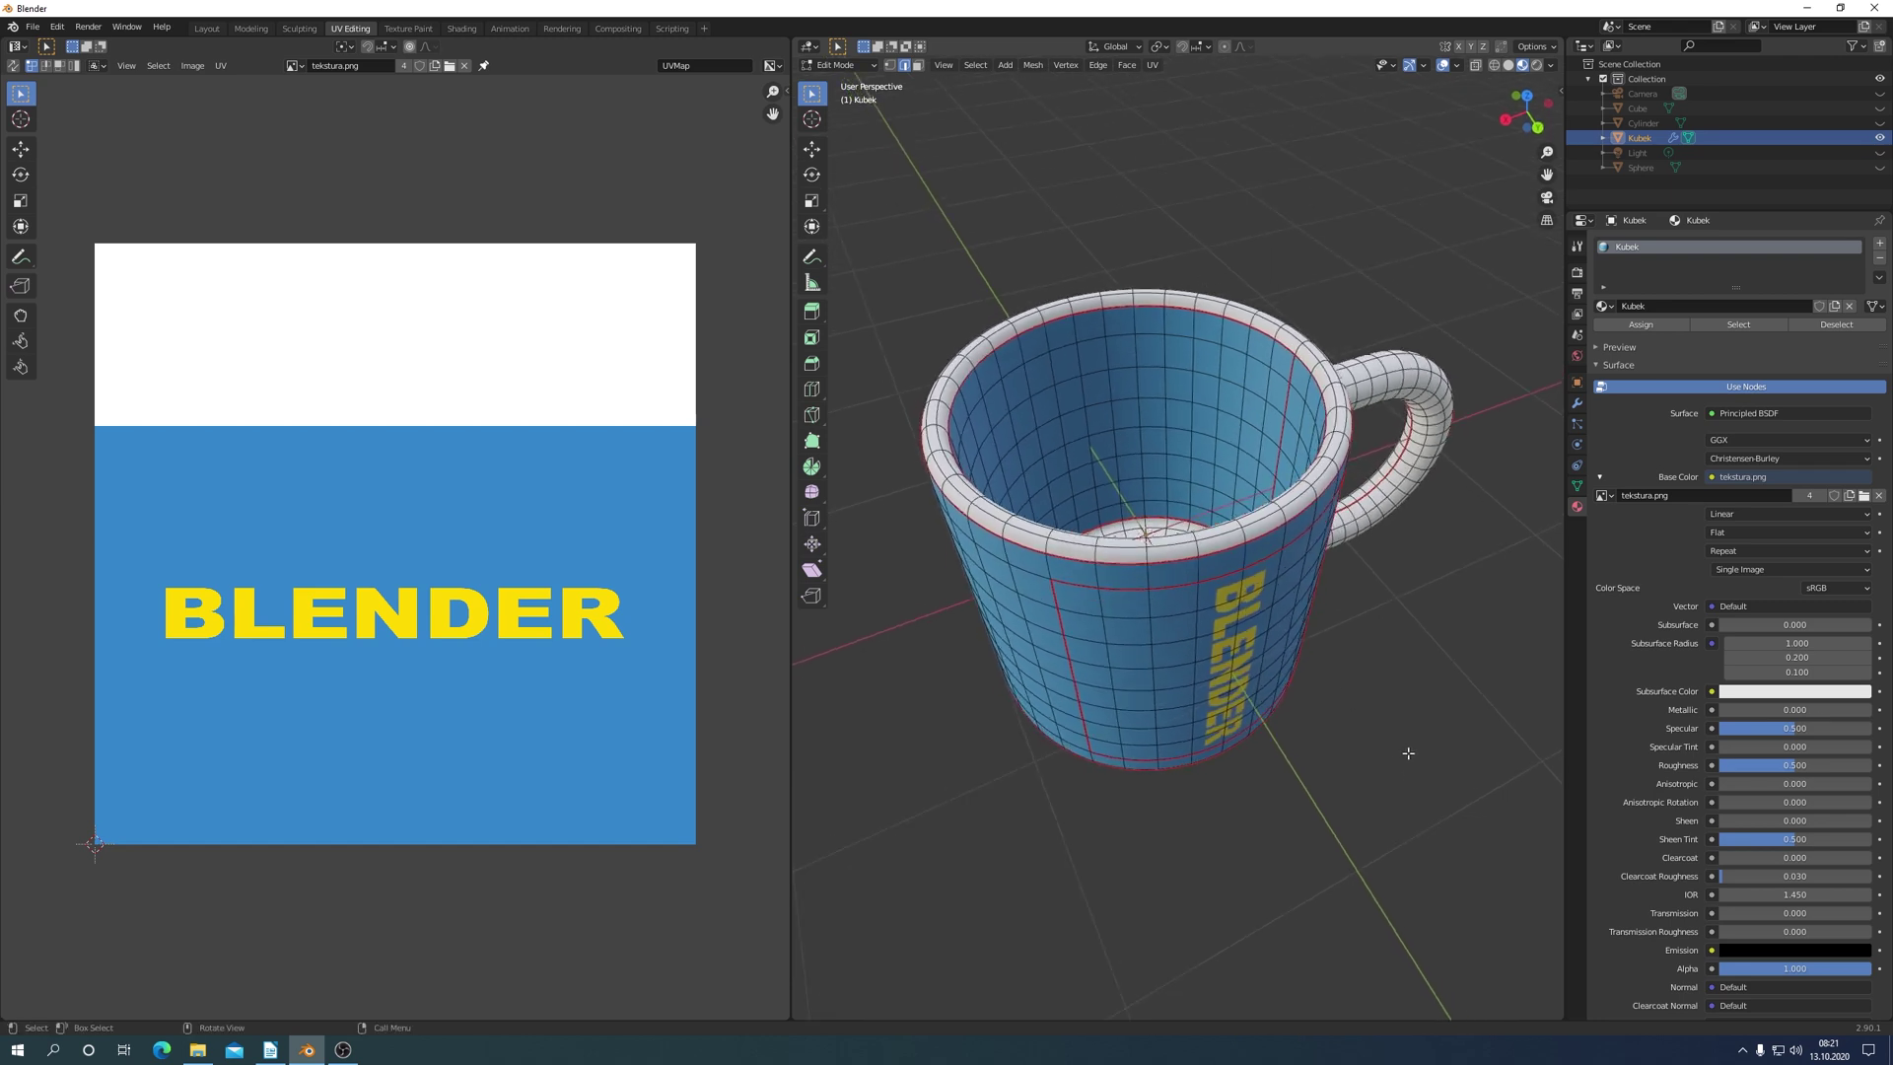